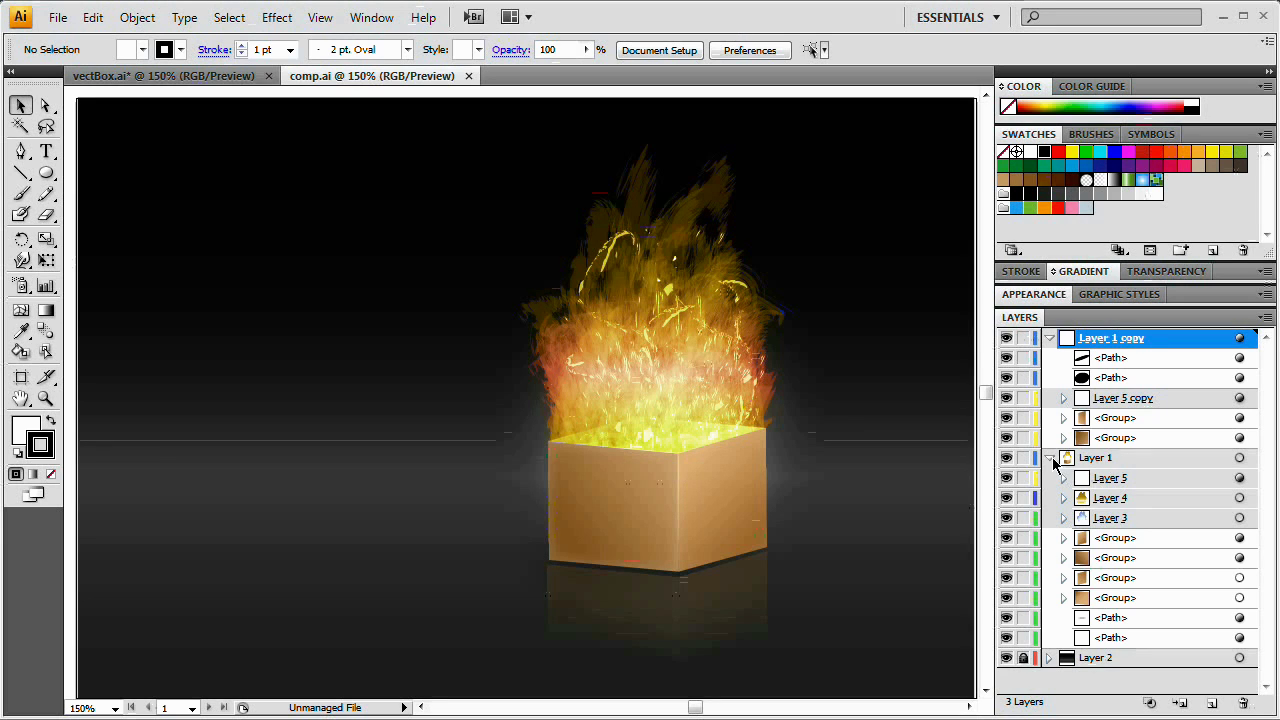
# Collapse Layer 1 and Layer 1 copy, and close the comp.ai reference document.
pyautogui.click(1050, 458)
pyautogui.click(1048, 340)
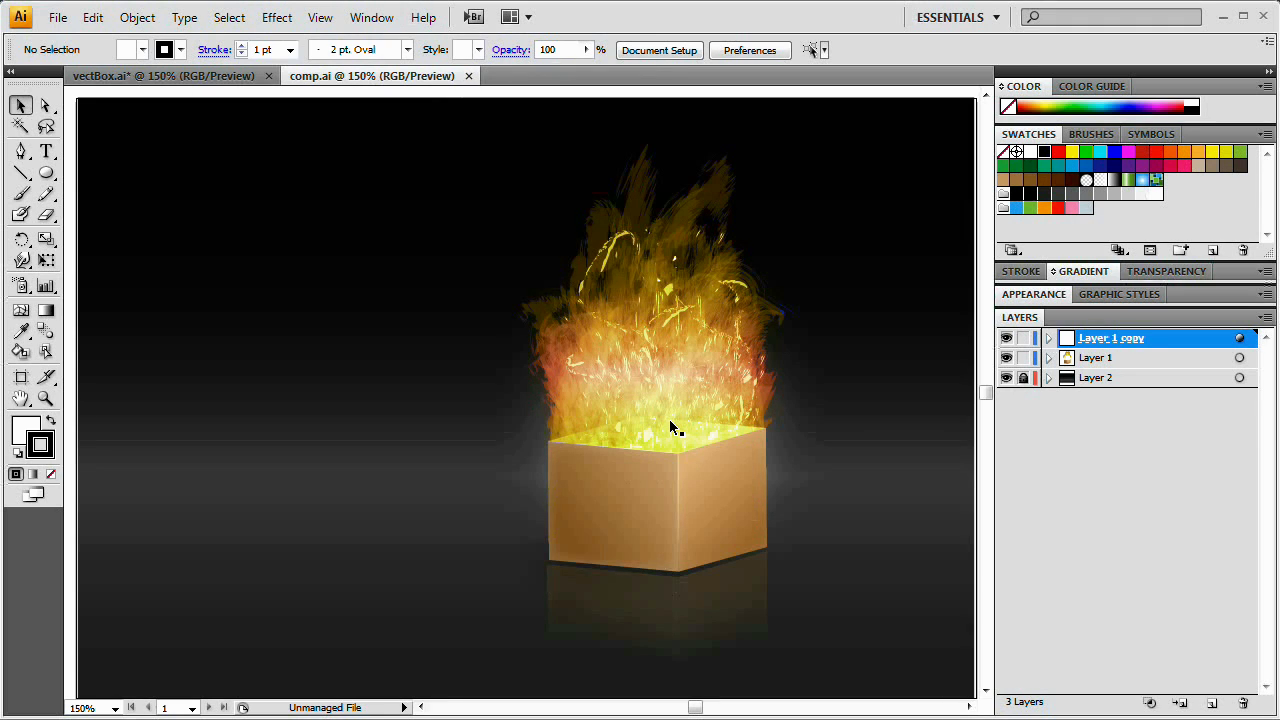
pyautogui.click(470, 76)
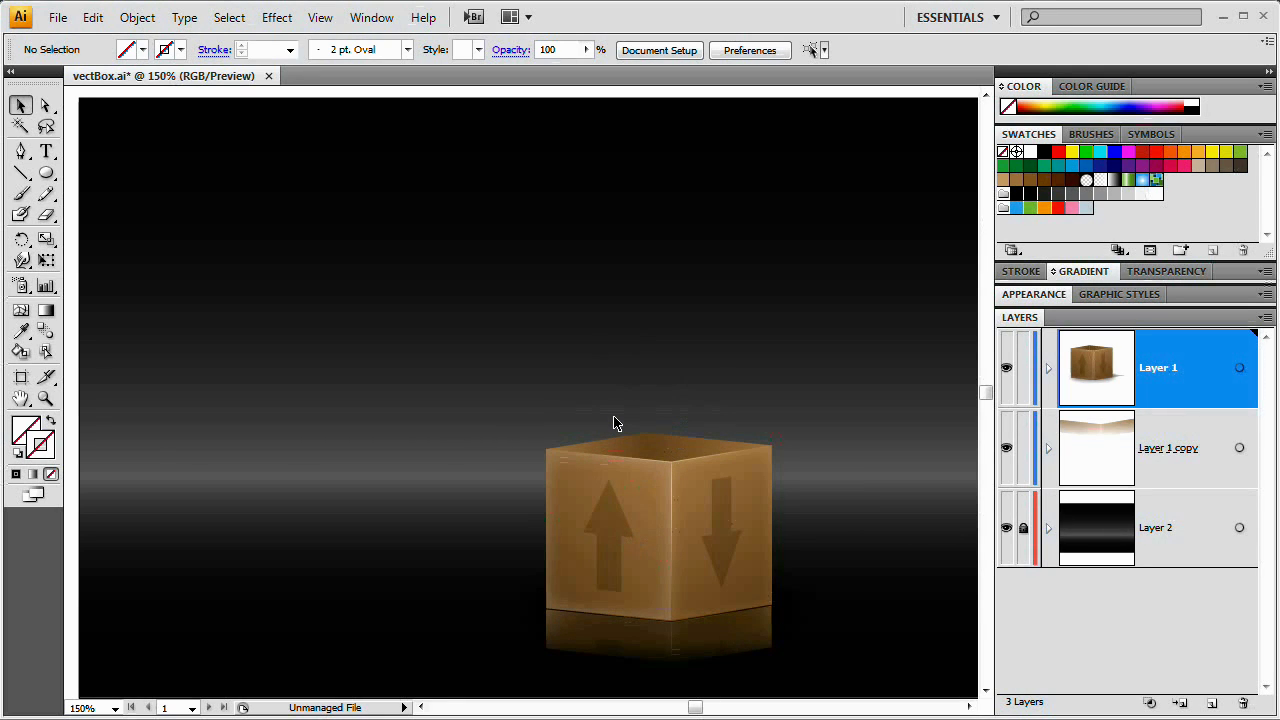
# Add a new layer above Layer 1 and float the expanded brush collection over the canvas.
pyautogui.click(1213, 703)
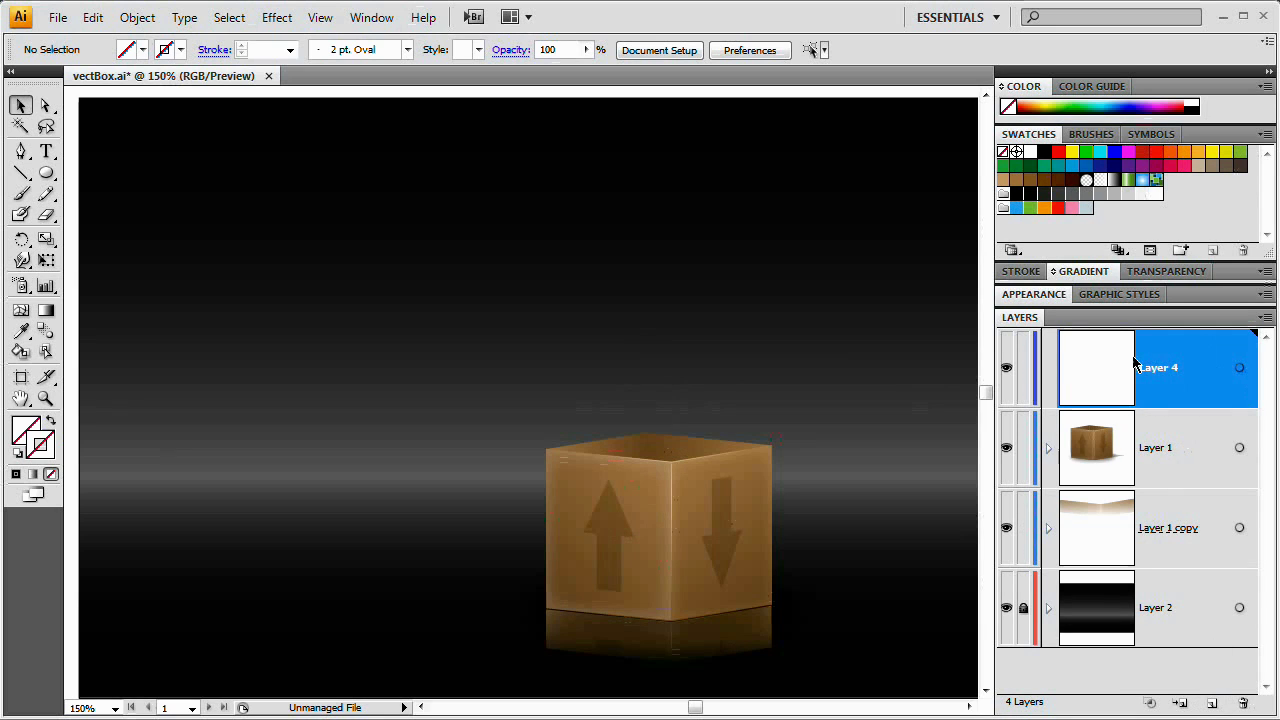
pyautogui.click(1094, 136)
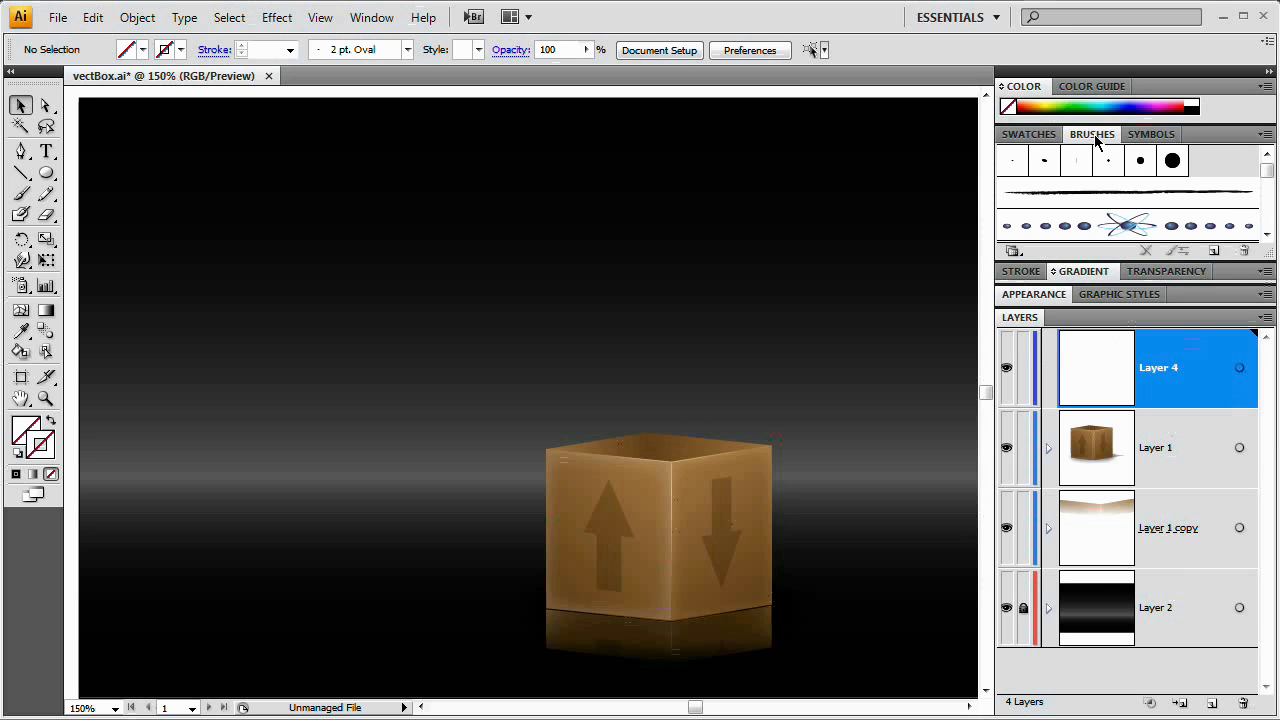
pyautogui.moveTo(1094, 135)
pyautogui.mouseDown()
pyautogui.moveTo(314, 206)
pyautogui.moveTo(116, 112)
pyautogui.mouseUp()
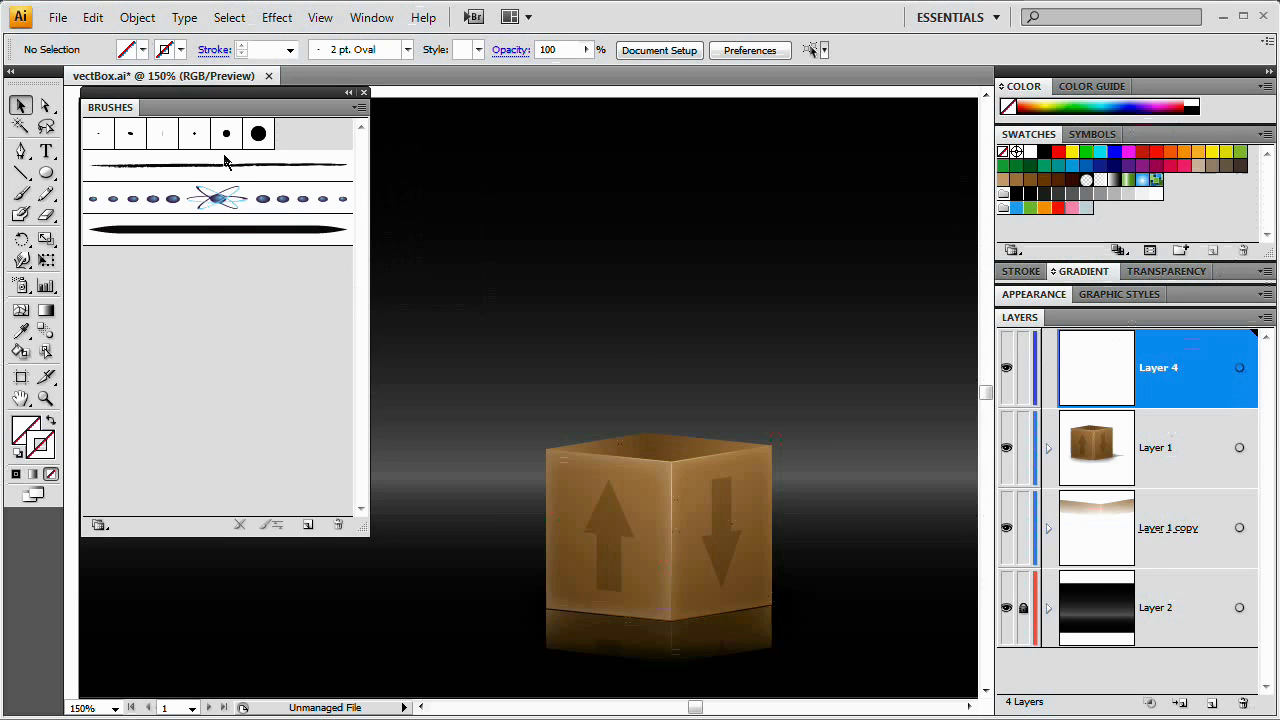
pyautogui.doubleClick(352, 110)
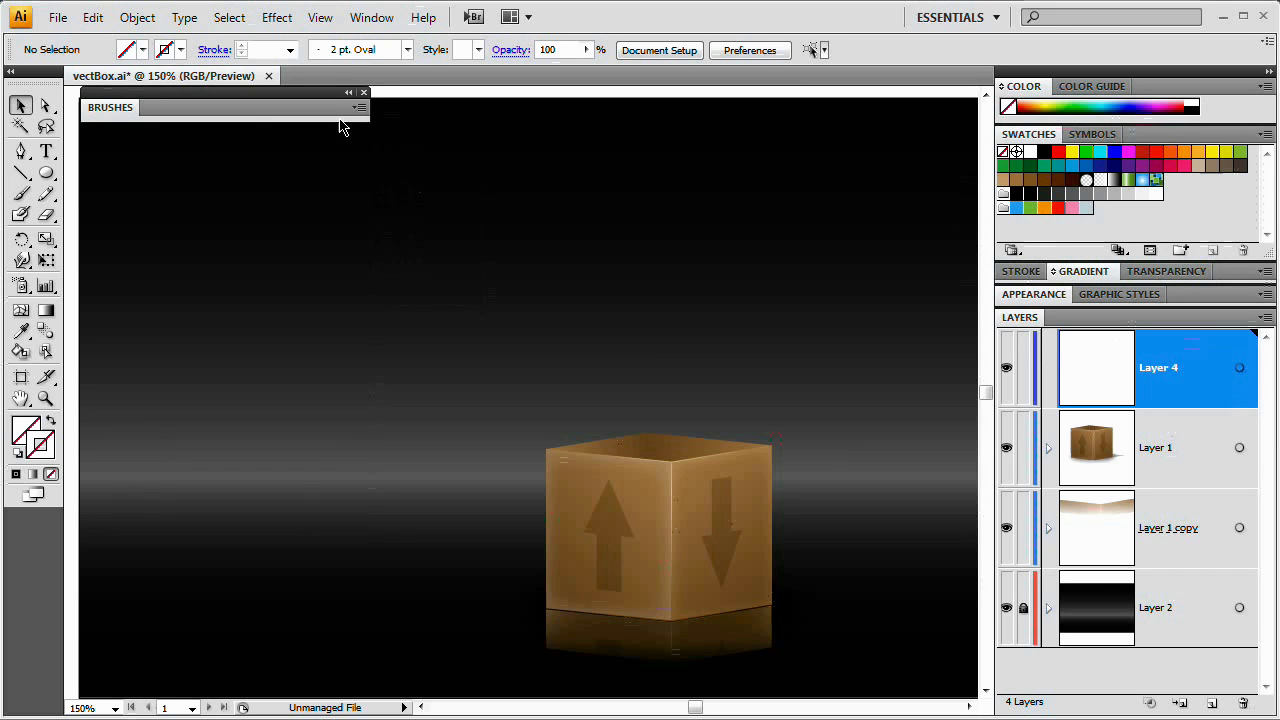
pyautogui.click(105, 107)
pyautogui.doubleClick(354, 106)
pyautogui.doubleClick(254, 110)
# Load the Artistic_Paintbrush brush library and place it beside the document's brush collection.
pyautogui.click(360, 107)
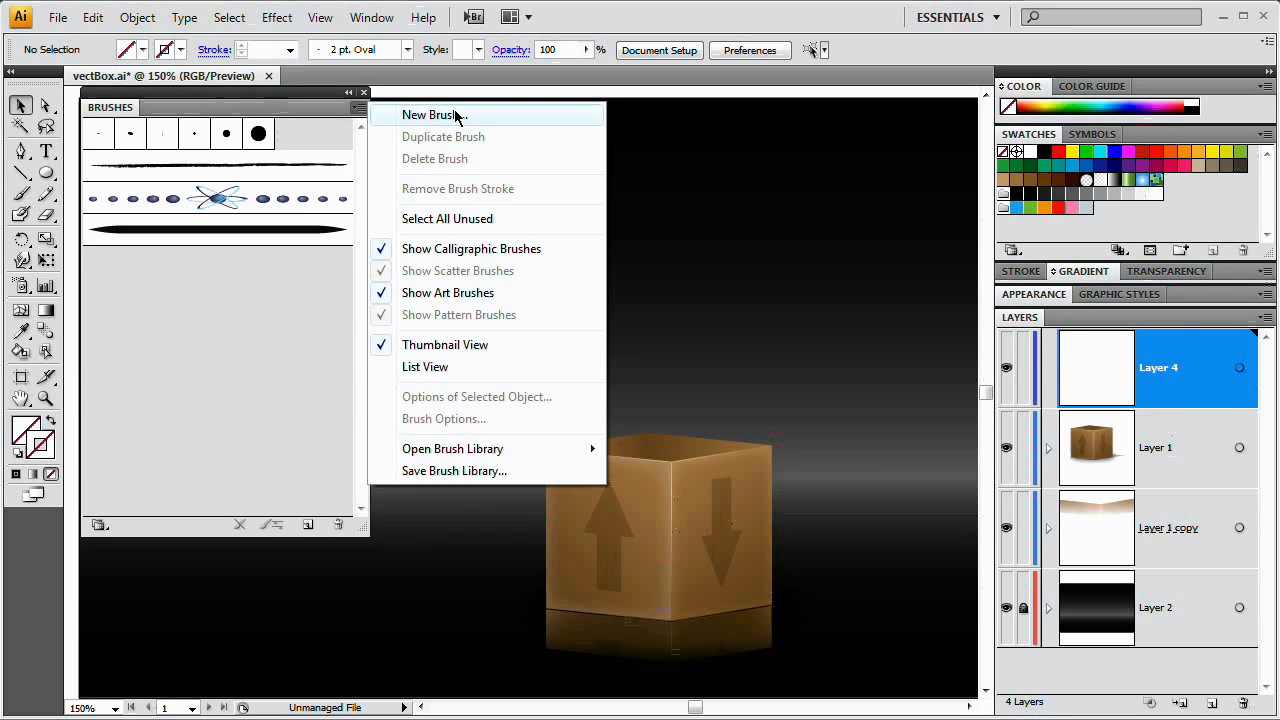
pyautogui.moveTo(492, 451)
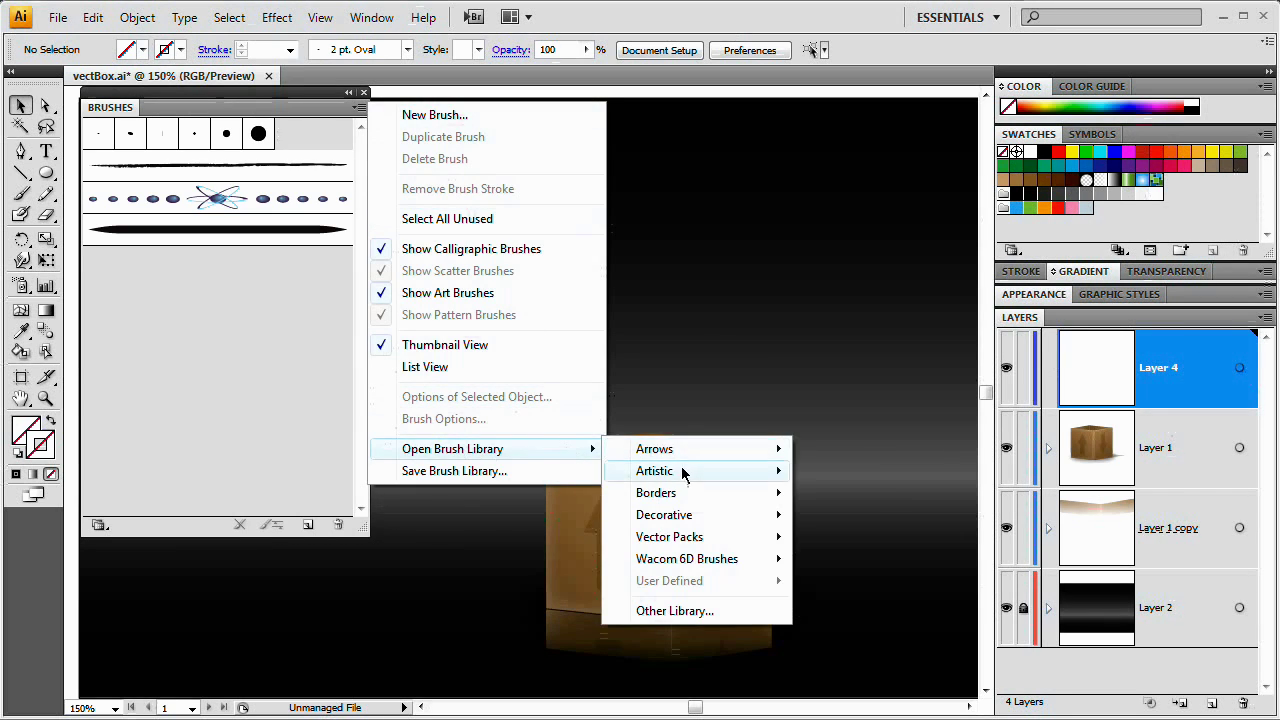
pyautogui.moveTo(684, 478)
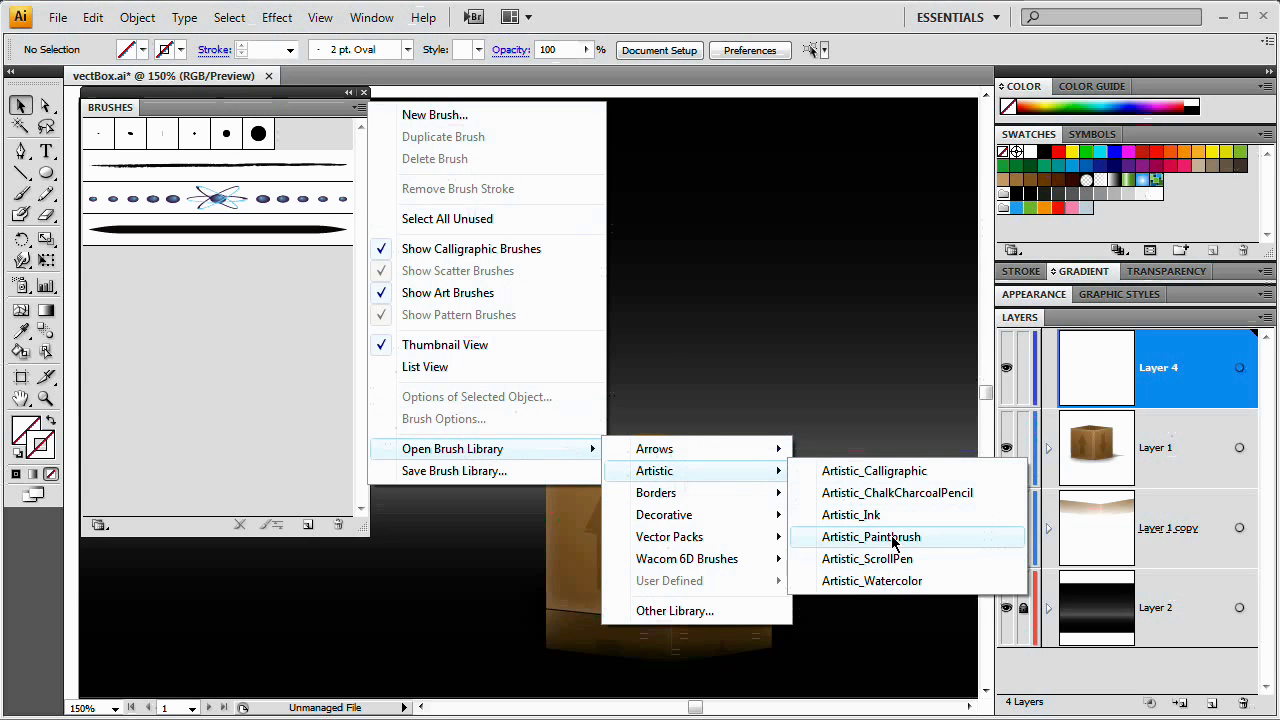
pyautogui.click(893, 537)
pyautogui.moveTo(832, 214)
pyautogui.mouseDown()
pyautogui.moveTo(503, 132)
pyautogui.moveTo(550, 110)
pyautogui.moveTo(539, 97)
pyautogui.mouseUp()
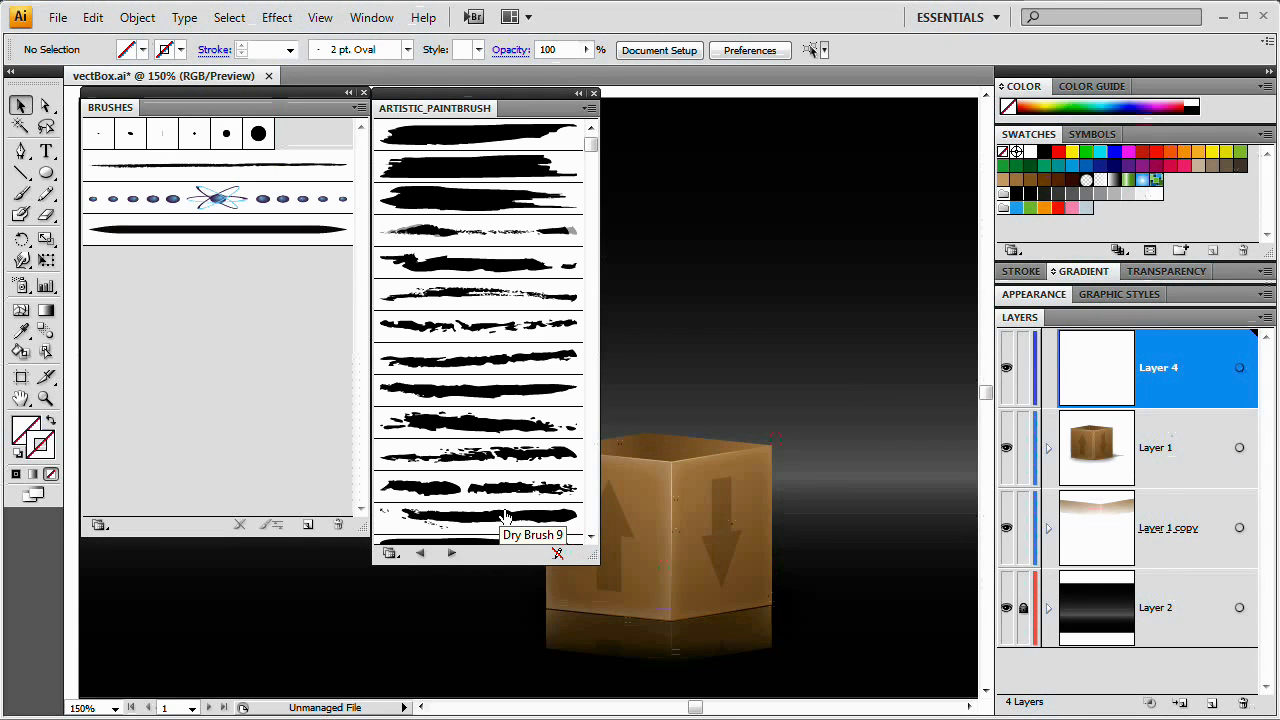
# Add Dry Brush 8 from the Artistic_Paintbrush library to the document's brushes and close the library.
pyautogui.scroll(-5, 510, 360)
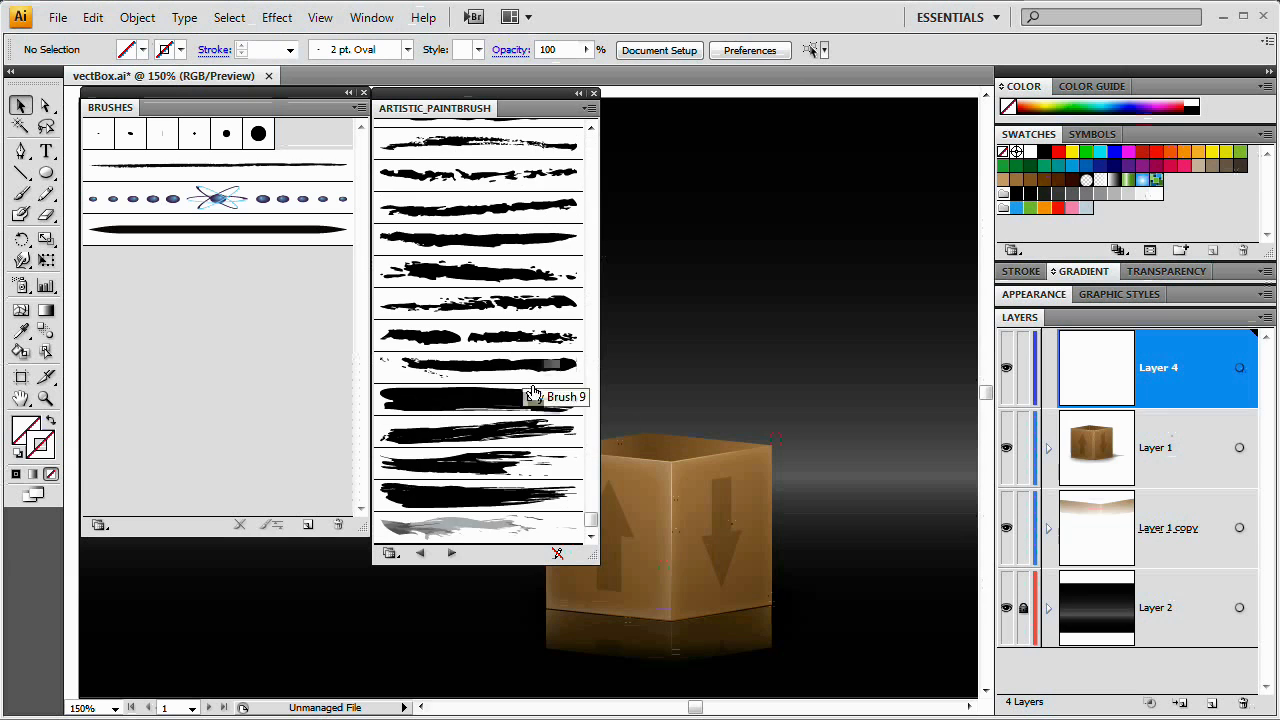
pyautogui.scroll(4, 536, 410)
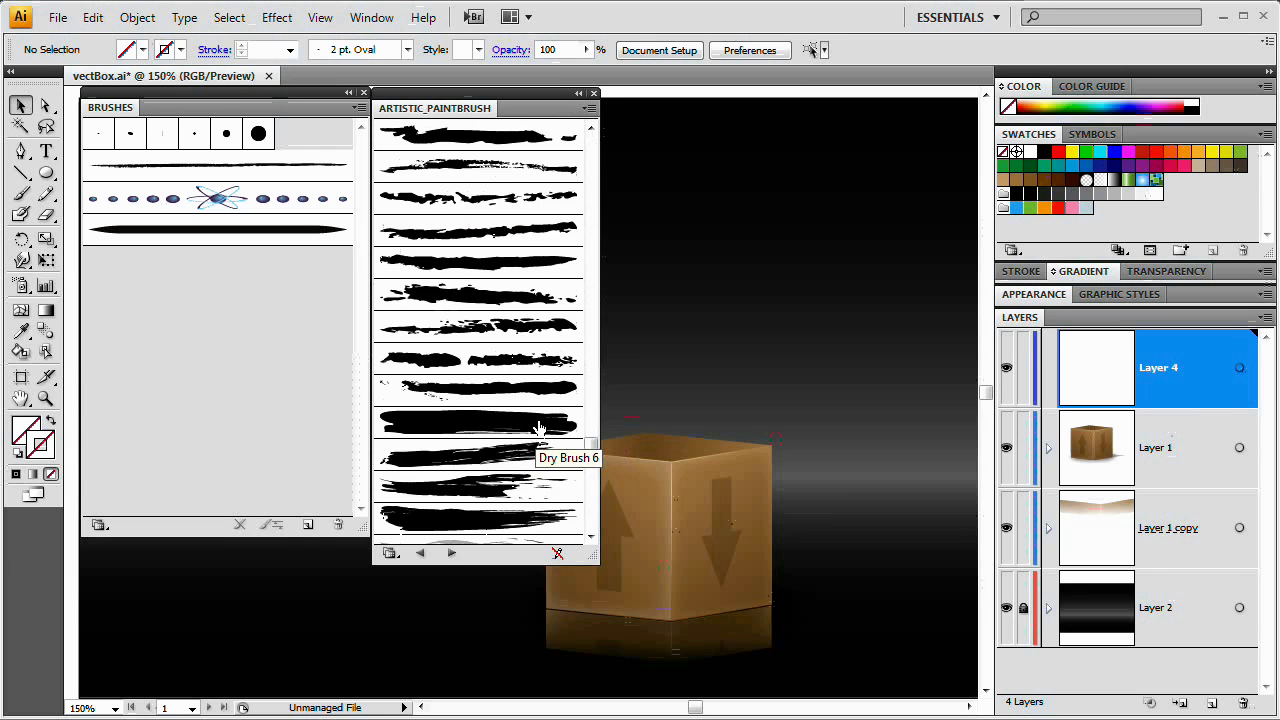
pyautogui.scroll(2, 537, 425)
pyautogui.scroll(2, 512, 463)
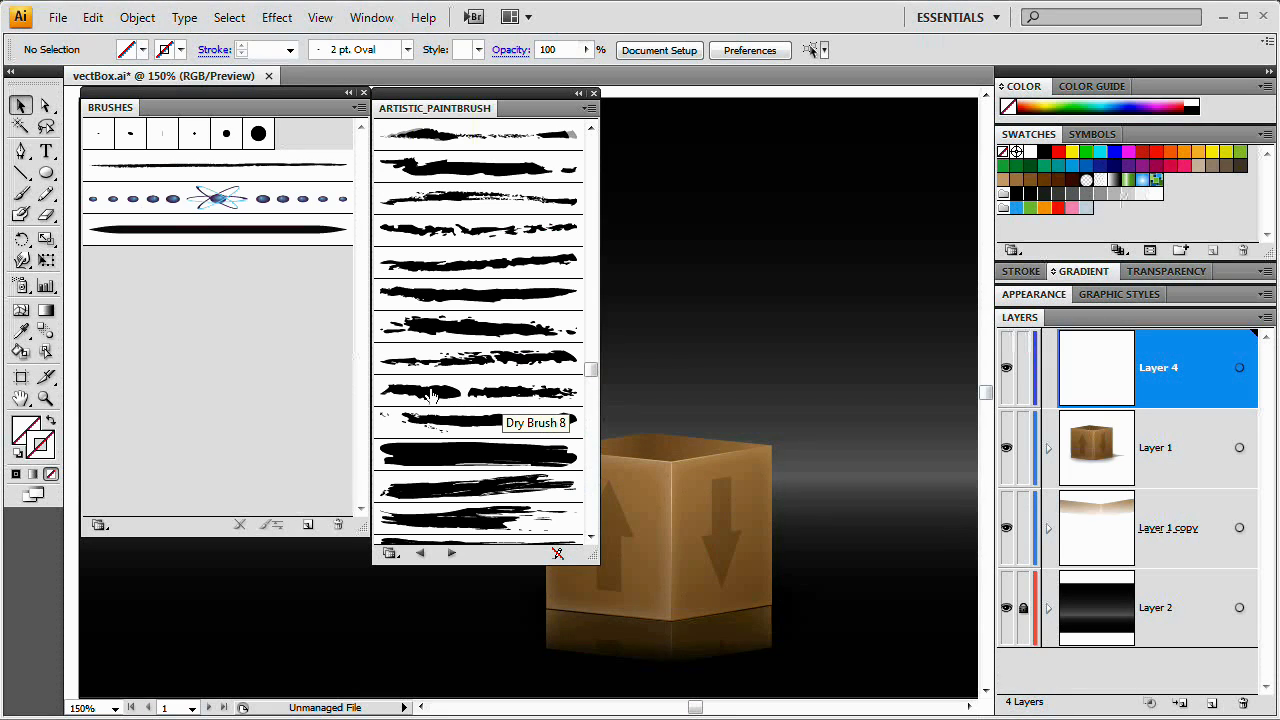
pyautogui.click(481, 397)
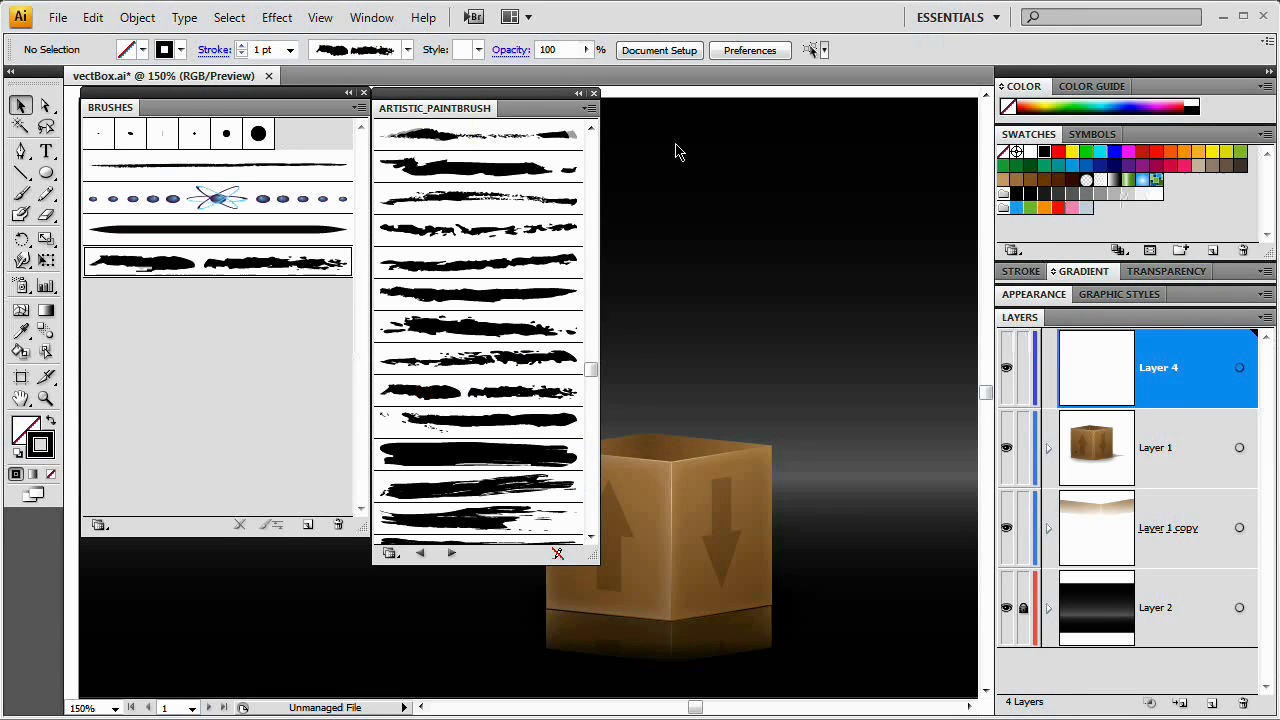
pyautogui.click(594, 93)
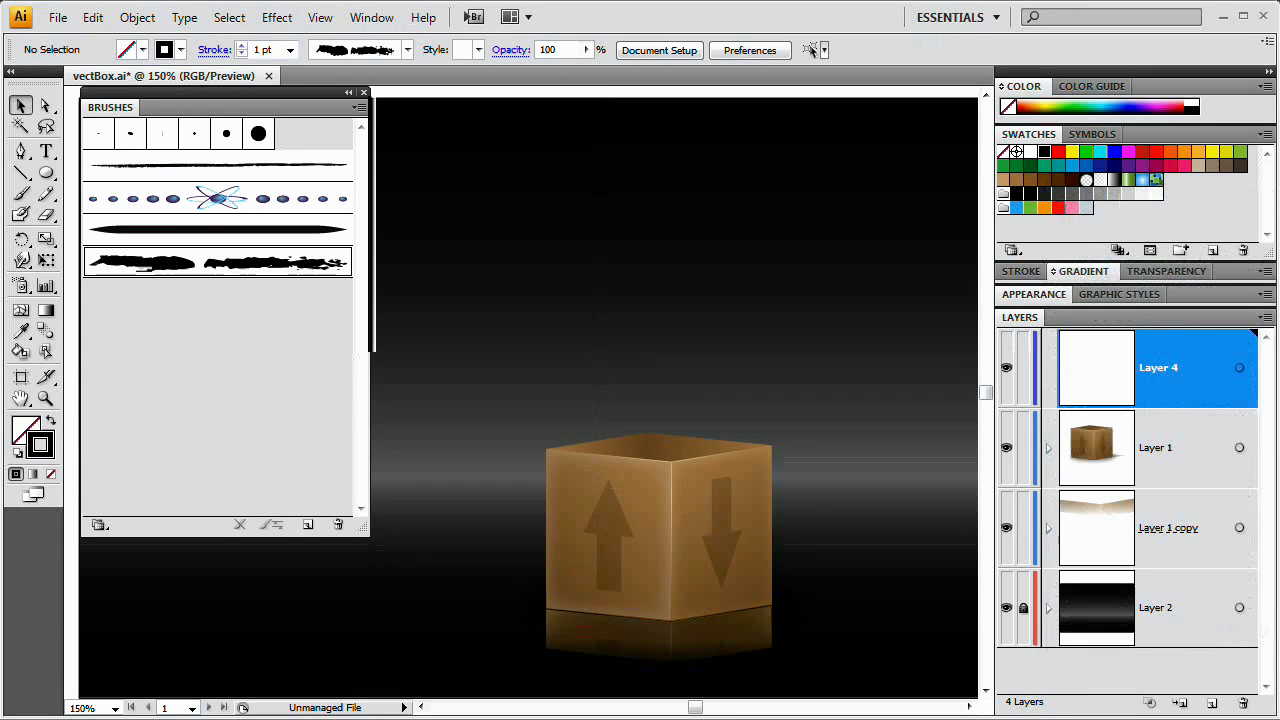
# Set Dry Brush 8's direction to upward, choose the light blue swatch as stroke colour, and activate the Paintbrush tool.
pyautogui.doubleClick(207, 268)
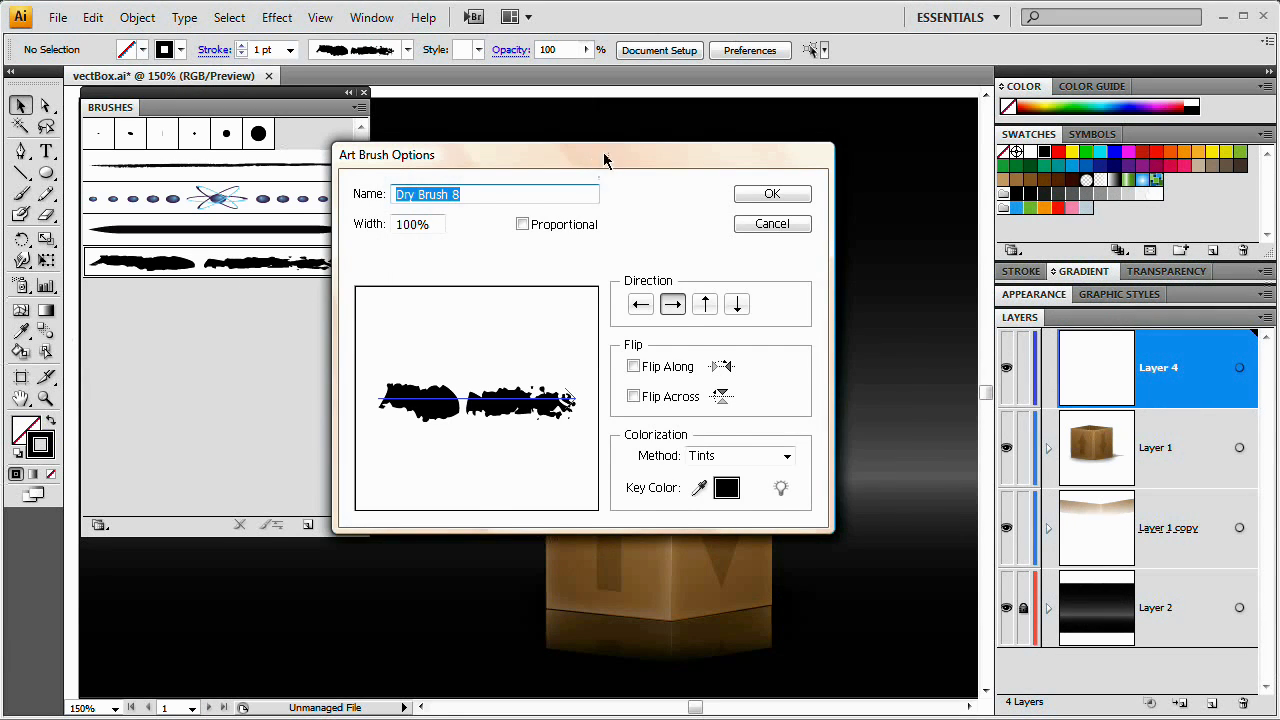
pyautogui.click(765, 276)
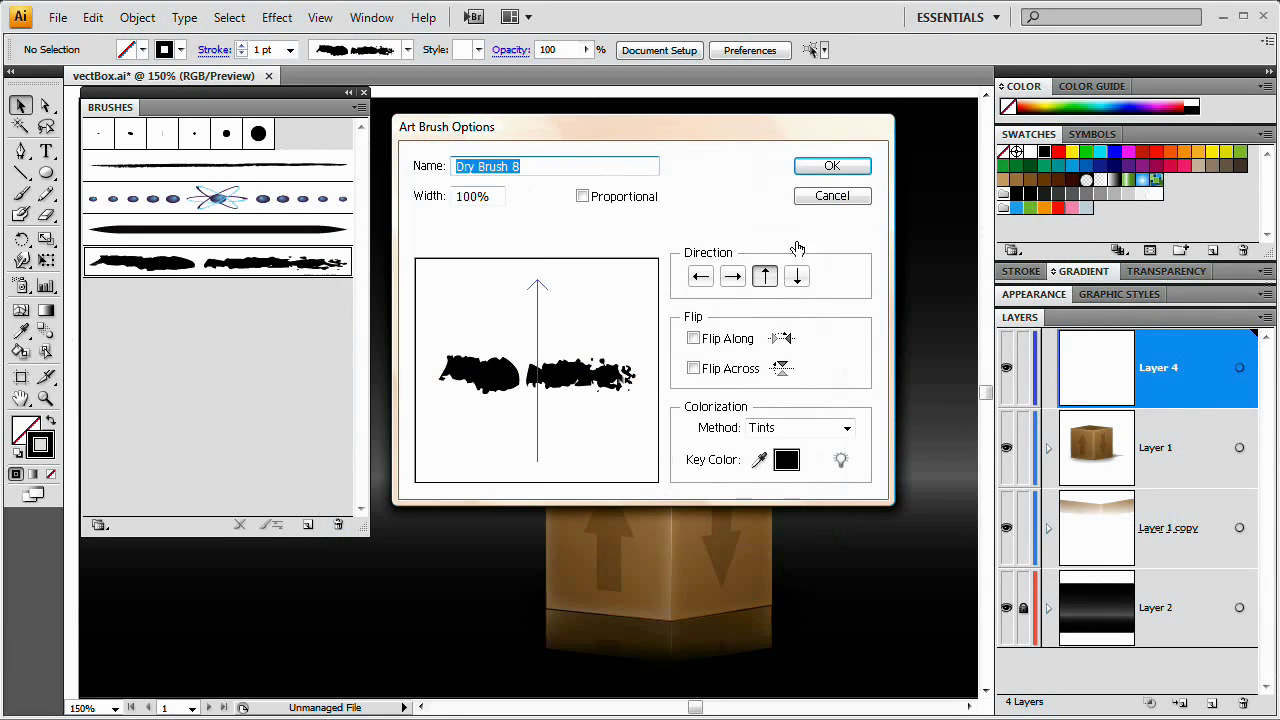
pyautogui.click(829, 168)
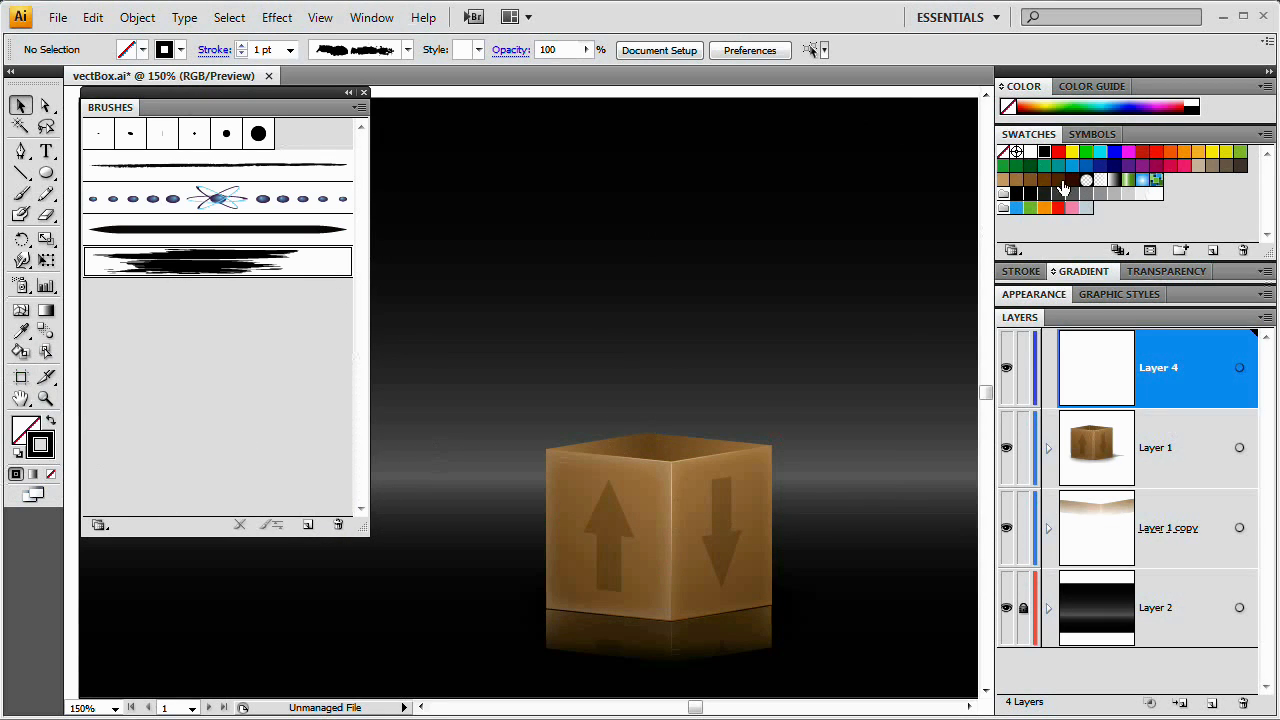
pyautogui.click(1016, 208)
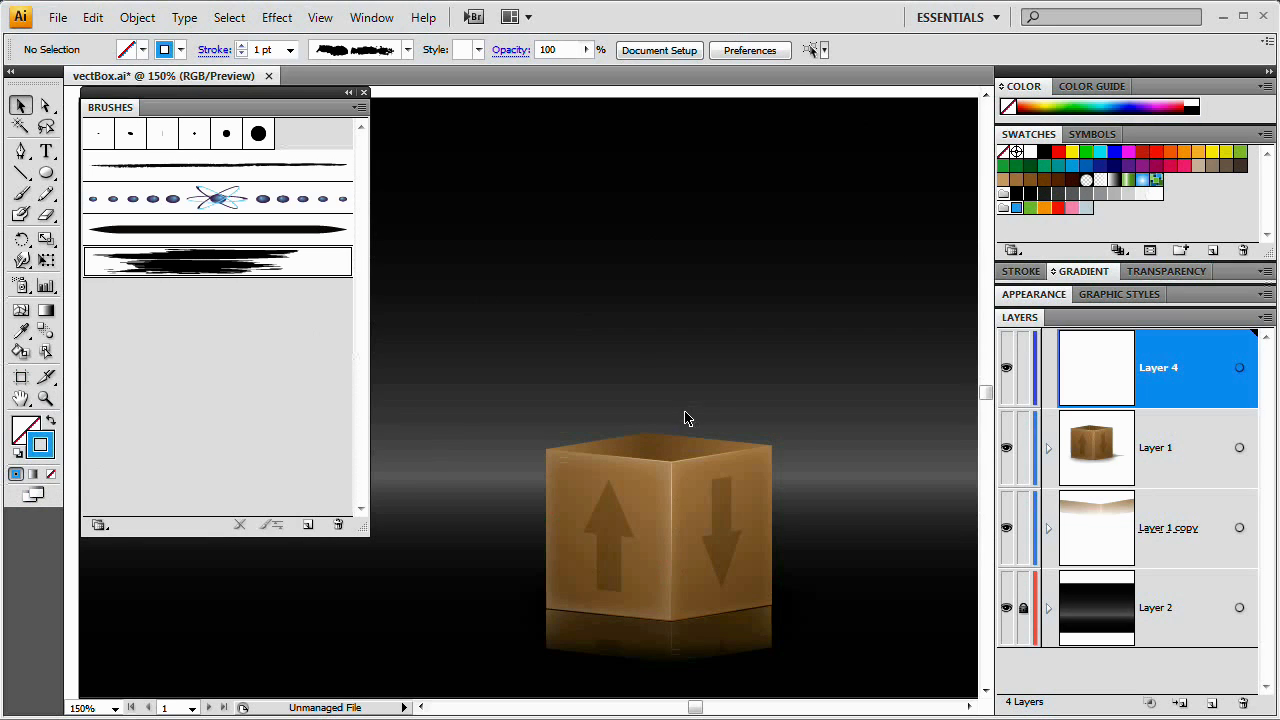
pyautogui.click(21, 193)
# Try painting flame-like test strokes above the box with Dry Brush 8, undoing each one.
pyautogui.moveTo(531, 374)
pyautogui.mouseDown()
pyautogui.moveTo(603, 491)
pyautogui.moveTo(635, 455)
pyautogui.mouseUp()
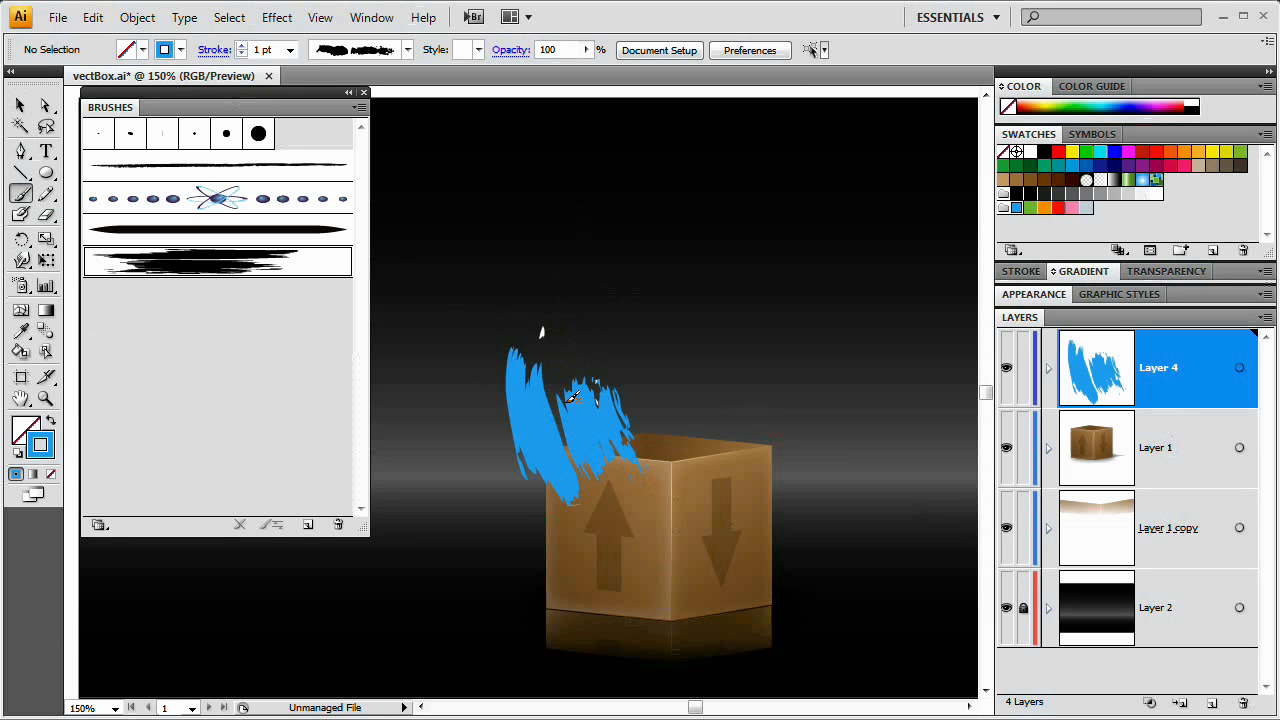
pyautogui.hotkey('ctrl', 'z')
pyautogui.moveTo(622, 340); pyautogui.dragTo(640, 465)
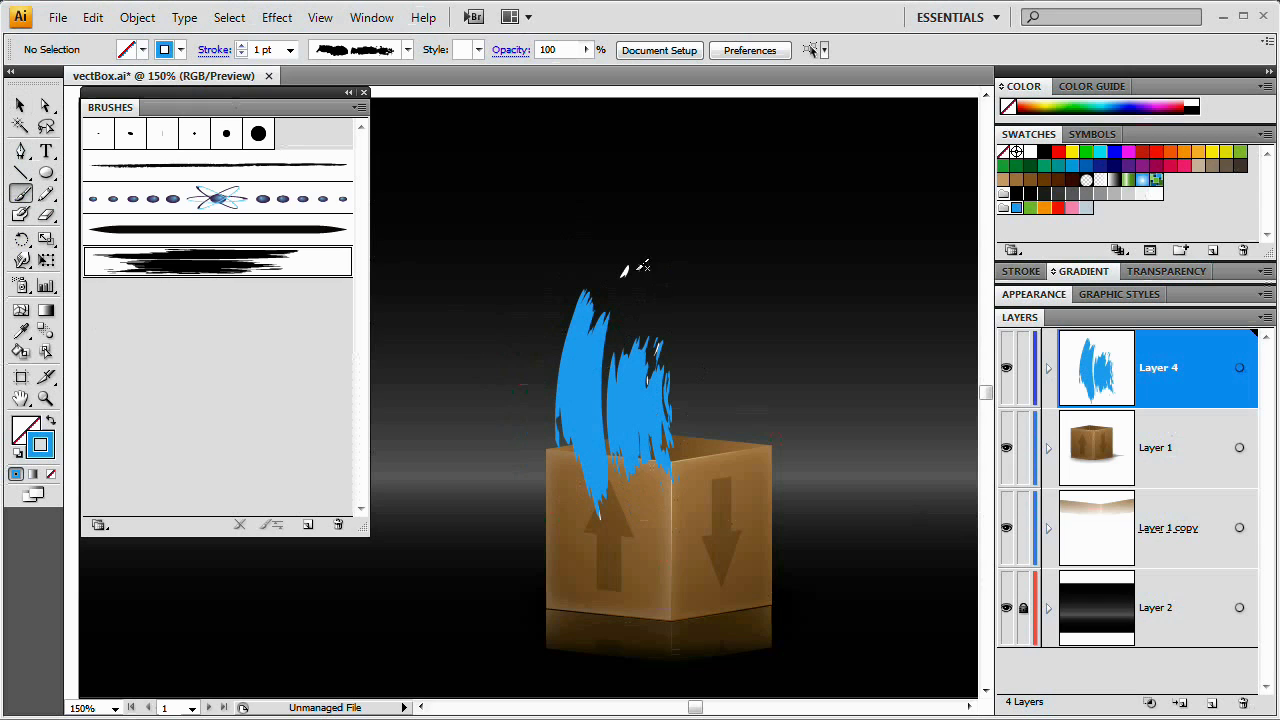
pyautogui.hotkey('ctrl', 'z')
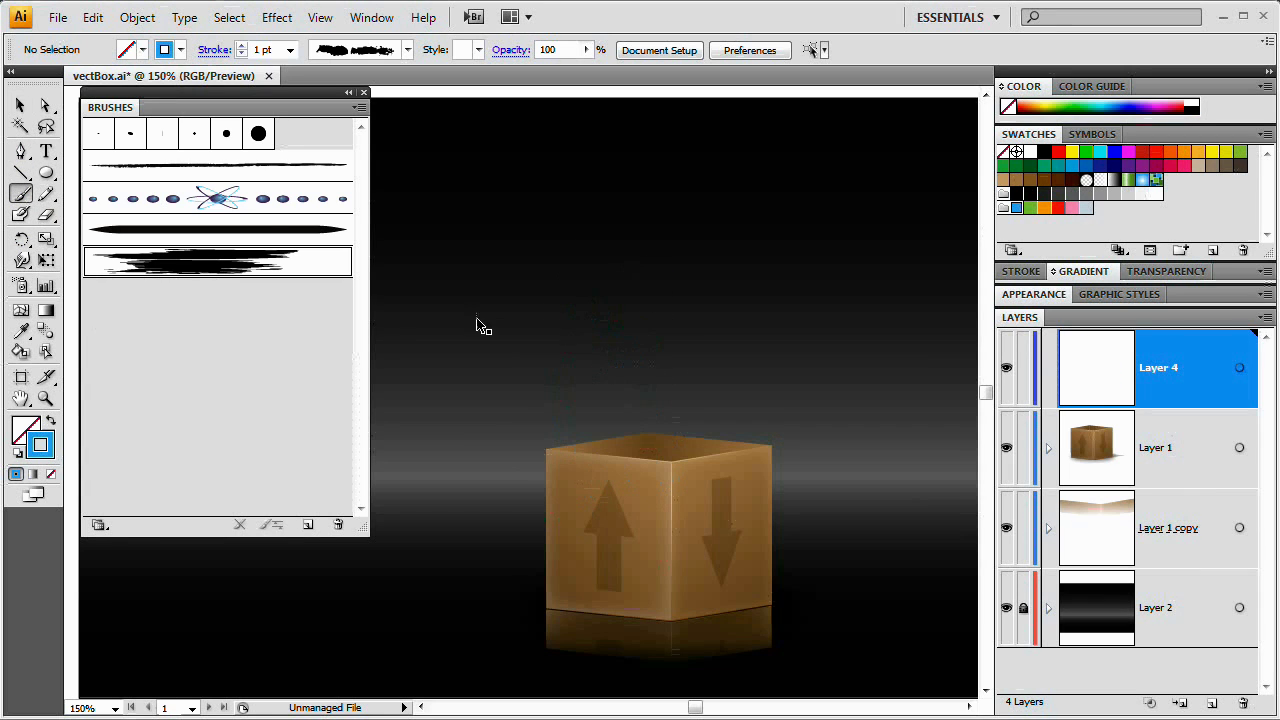
# Add Dry Brush 2 from the Artistic_Paintbrush library and set its direction to upward, clearing the library off the canvas.
pyautogui.moveTo(1279, 228)
pyautogui.mouseDown()
pyautogui.moveTo(520, 126)
pyautogui.moveTo(529, 108)
pyautogui.mouseUp()
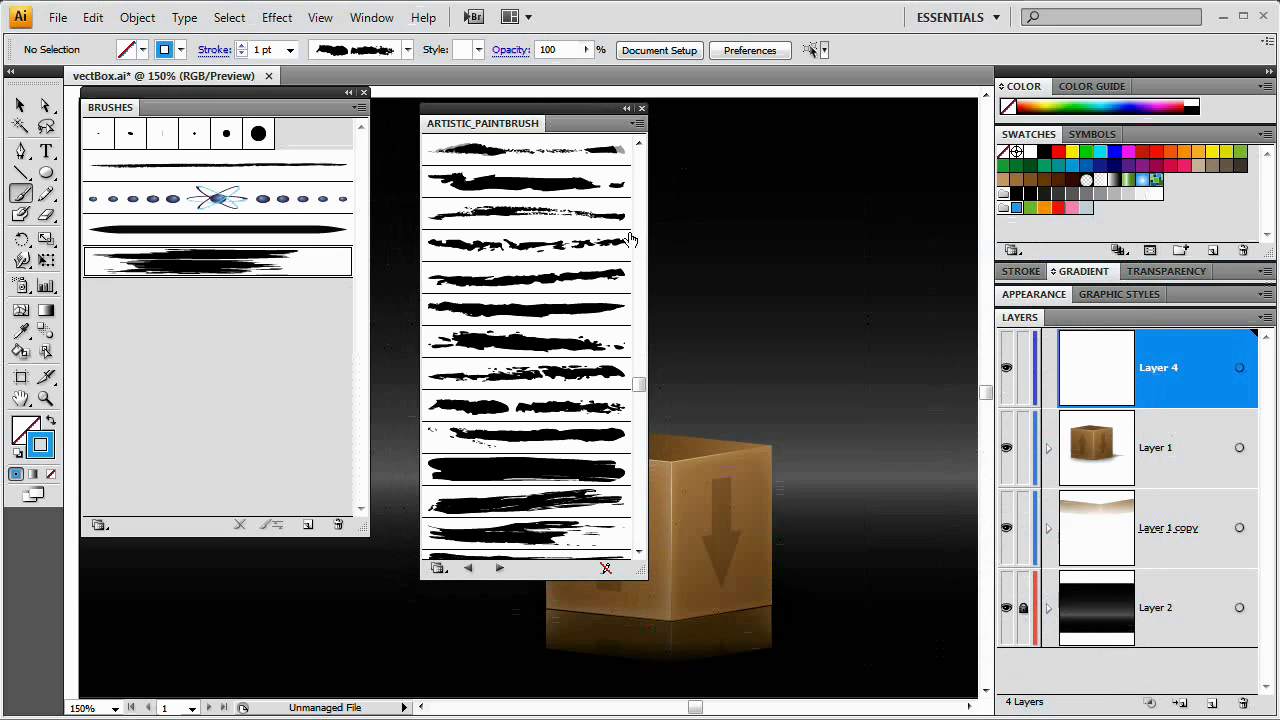
pyautogui.click(638, 144)
pyautogui.click(638, 144)
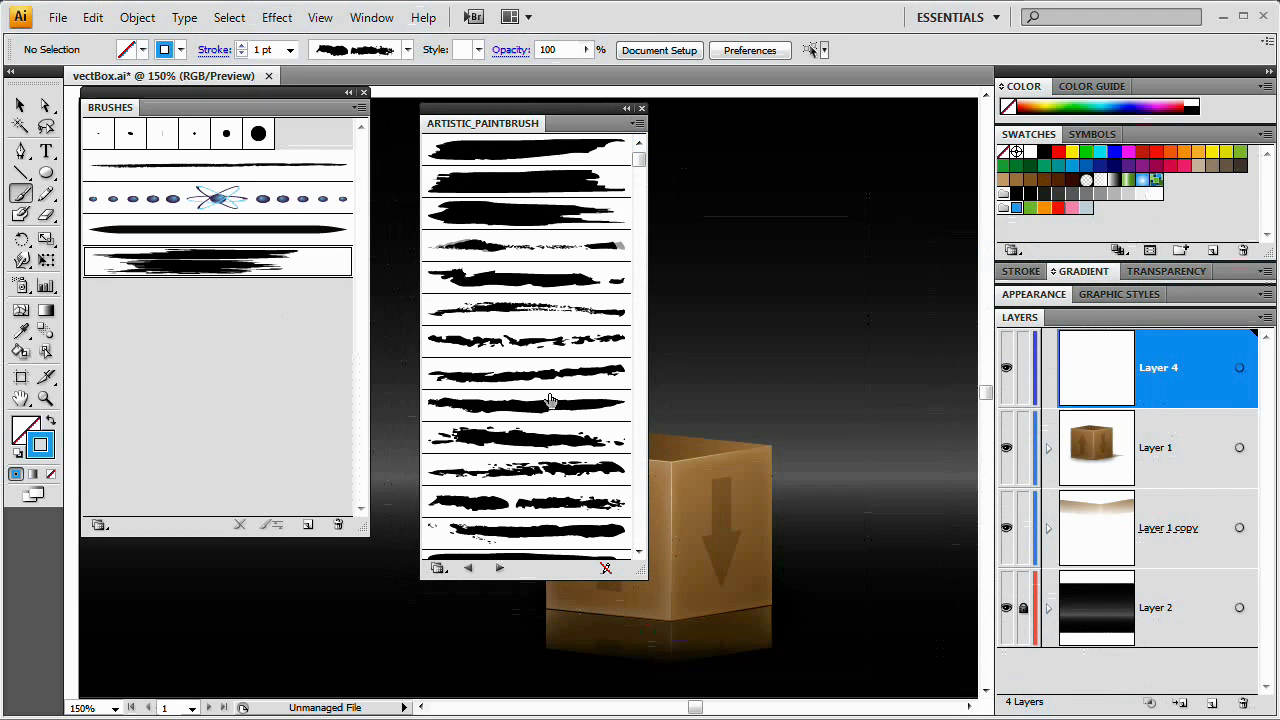
pyautogui.click(528, 312)
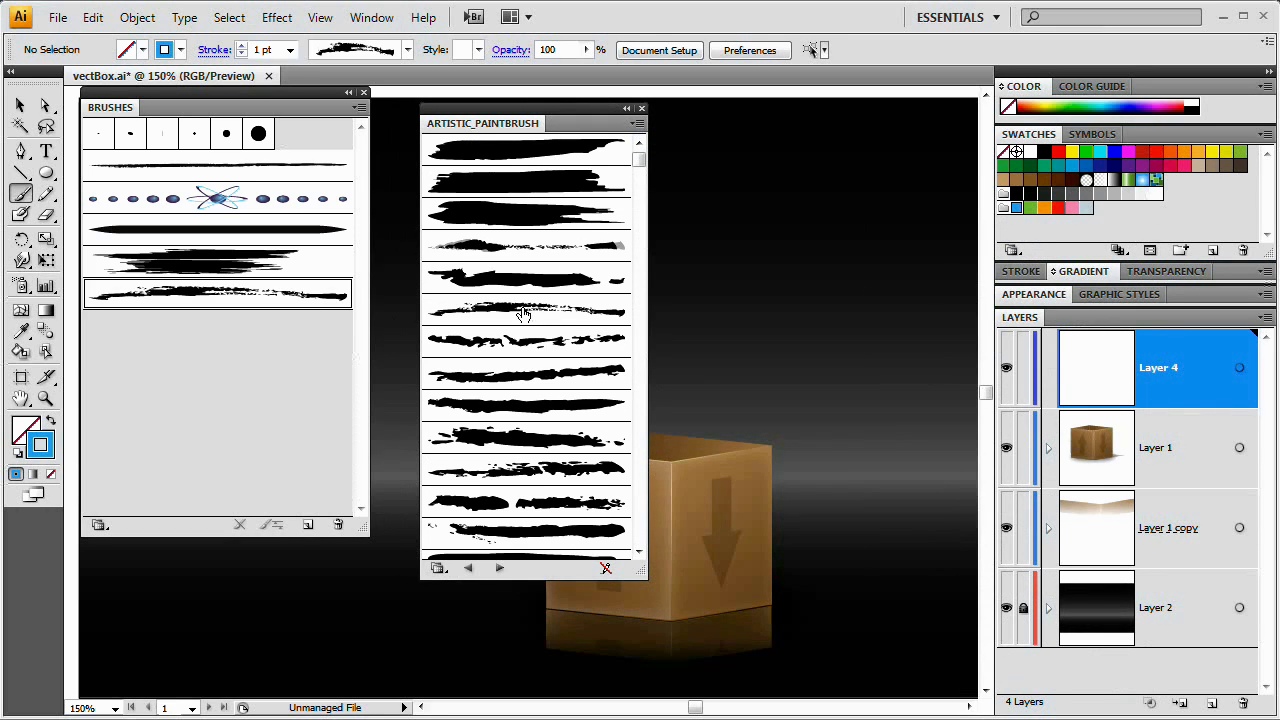
pyautogui.doubleClick(233, 296)
pyautogui.click(764, 276)
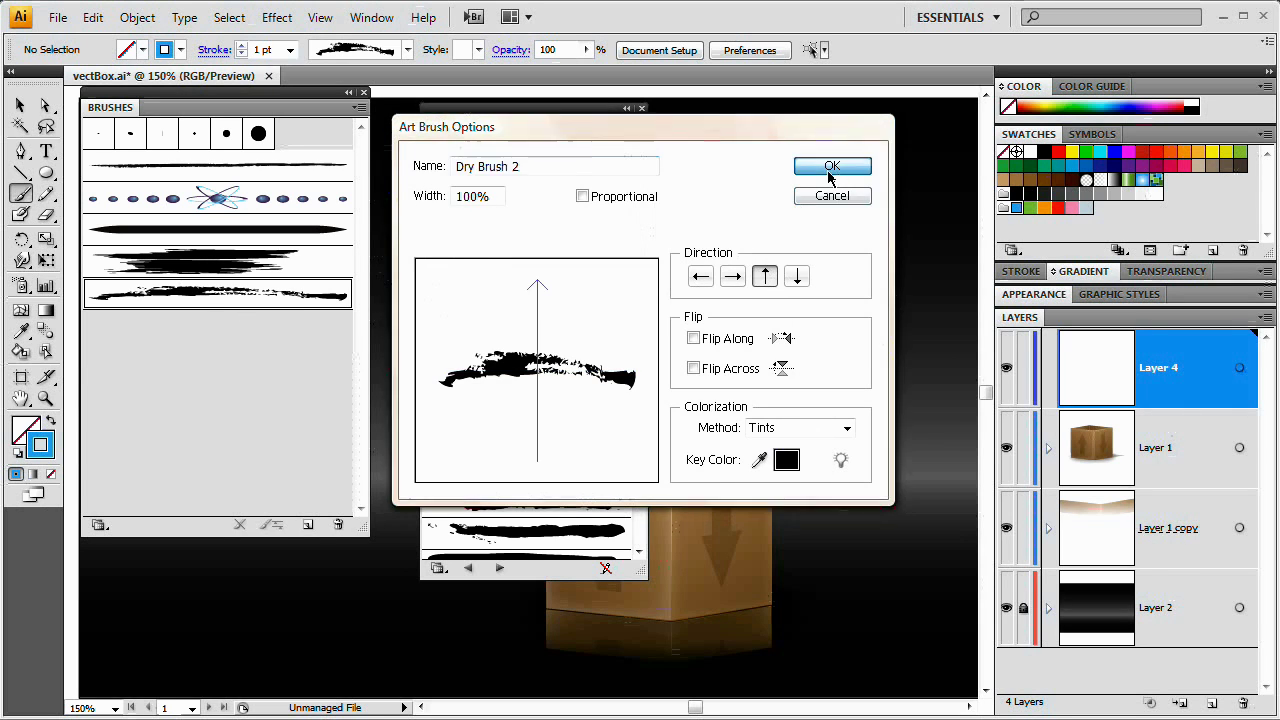
pyautogui.click(828, 176)
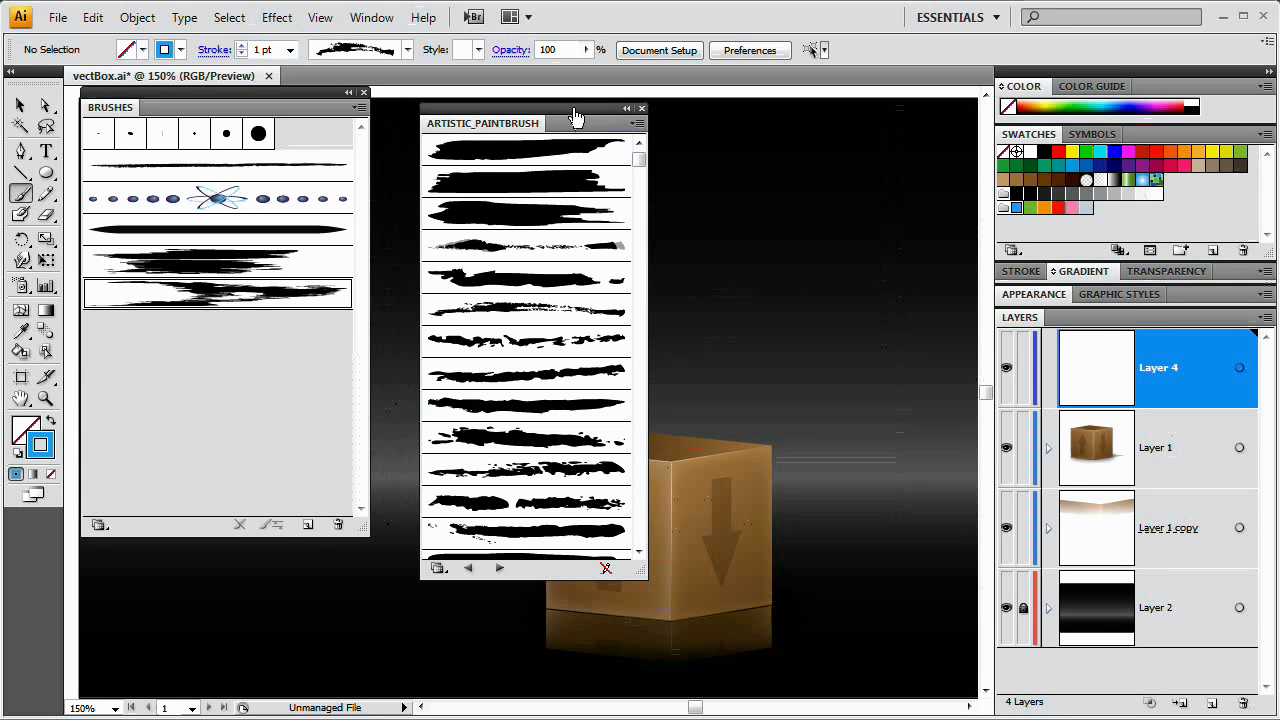
pyautogui.moveTo(574, 110)
pyautogui.mouseDown()
pyautogui.moveTo(1279, 212)
pyautogui.moveTo(1279, 196)
pyautogui.mouseUp()
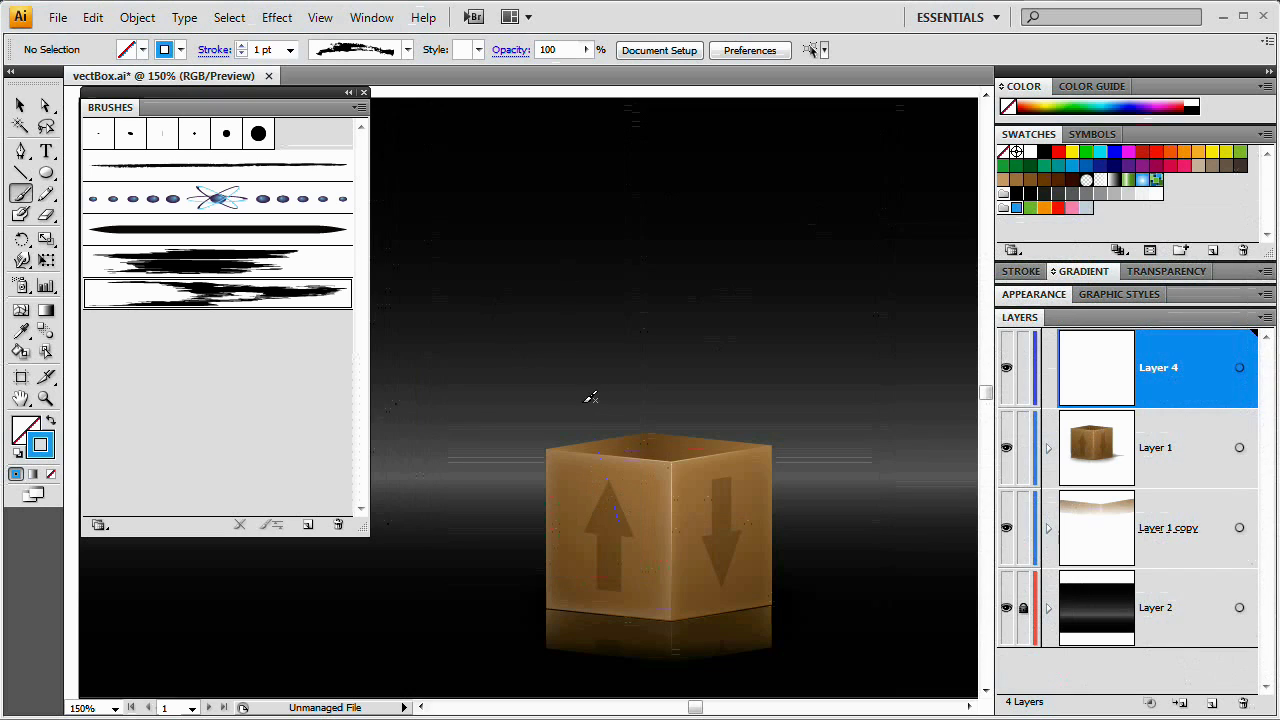
# Paint a blue flame stroke rising from the box's opening and set its blending mode to Hard Light.
pyautogui.moveTo(591, 398); pyautogui.dragTo(590, 270)
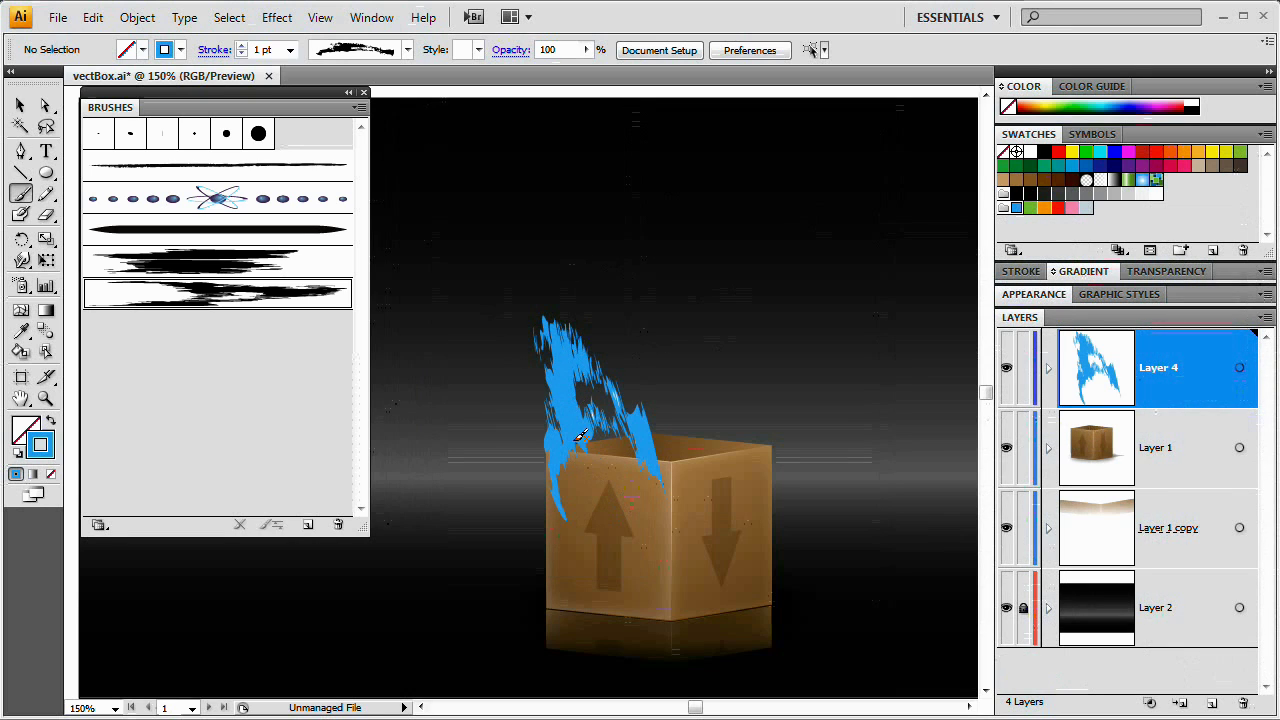
pyautogui.press('v')
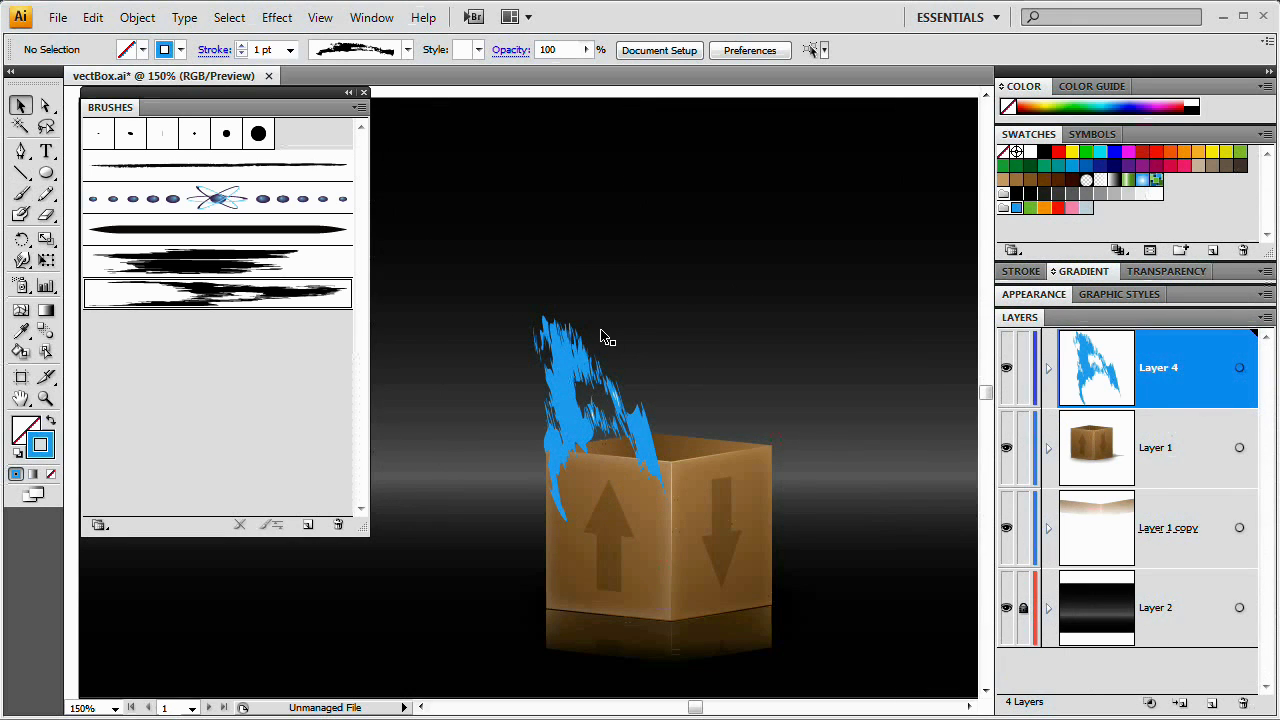
pyautogui.click(571, 395)
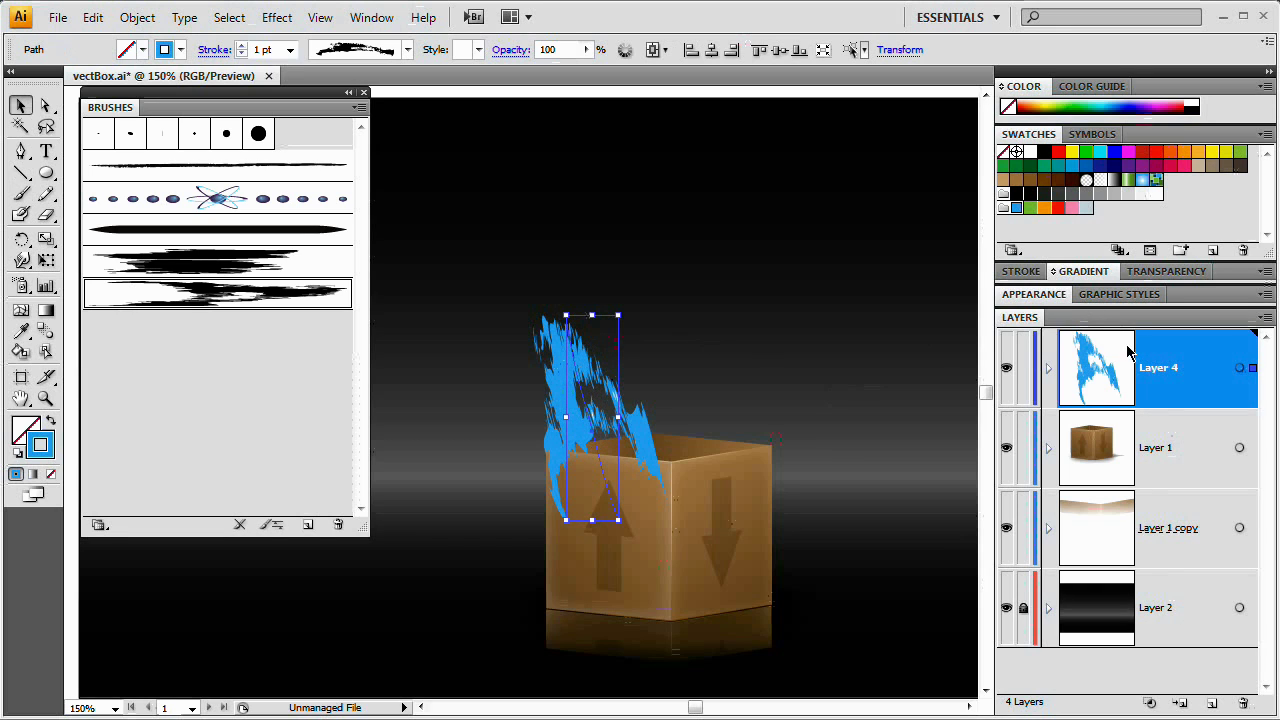
pyautogui.click(1160, 272)
pyautogui.click(1160, 274)
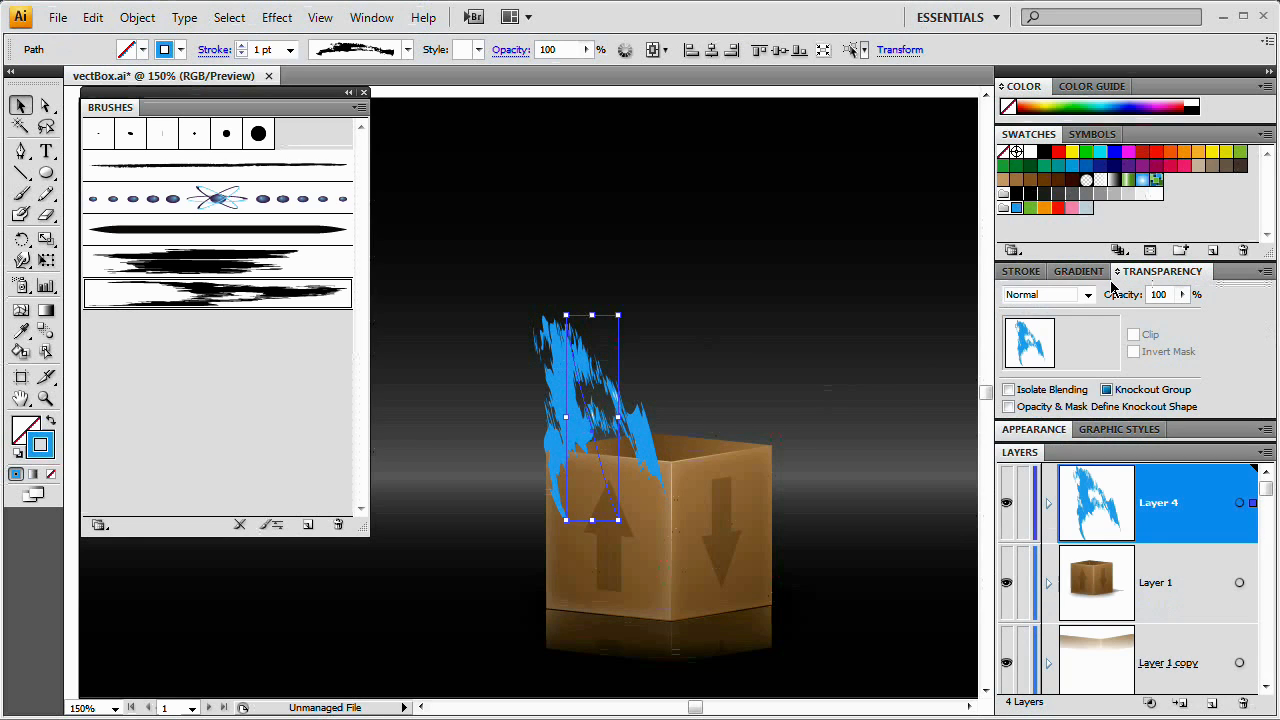
pyautogui.click(1087, 294)
pyautogui.click(1035, 481)
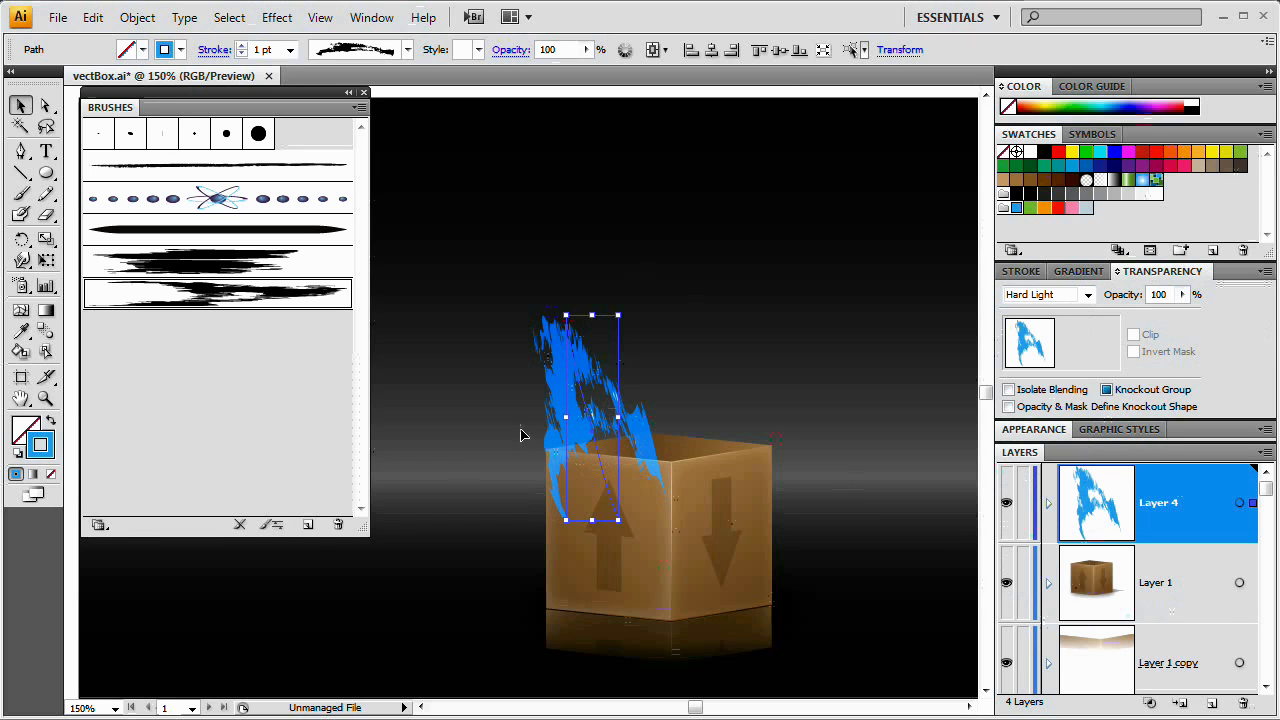
# Shift the selected flame stroke's colour to a more cyan blue and reactivate the Paintbrush tool.
pyautogui.moveTo(1122, 102); pyautogui.dragTo(1115, 92)
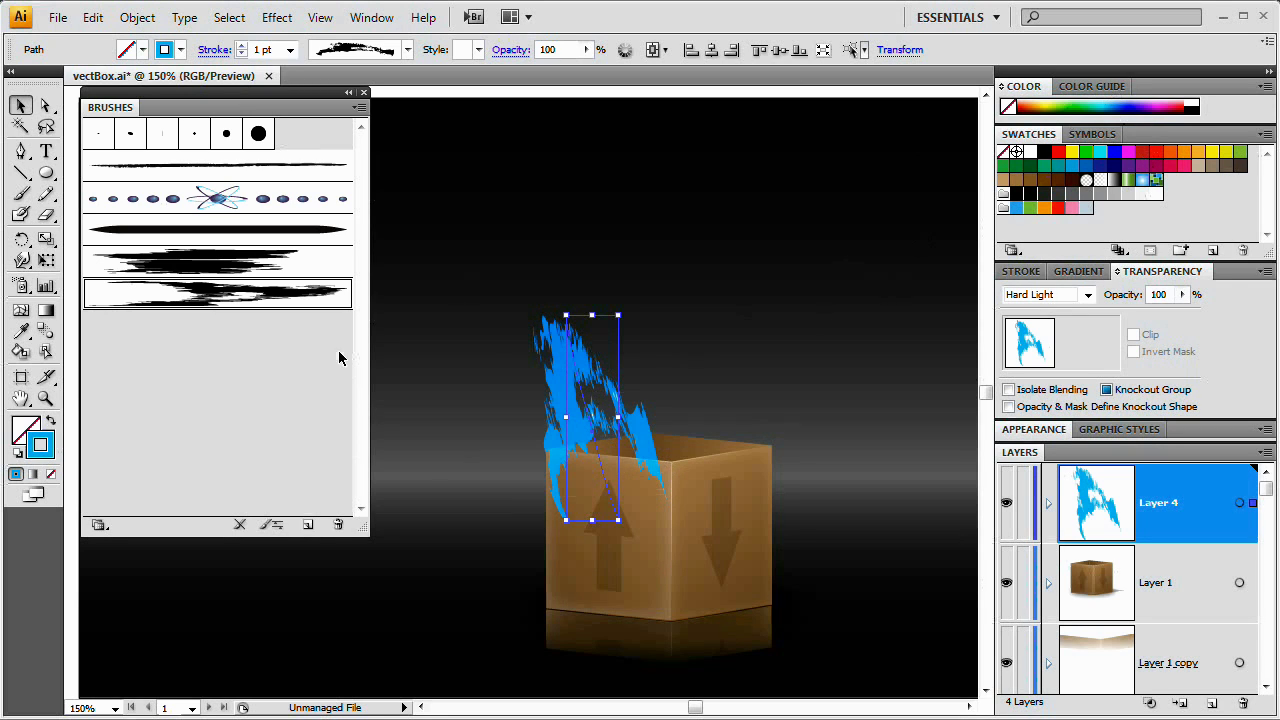
pyautogui.click(21, 193)
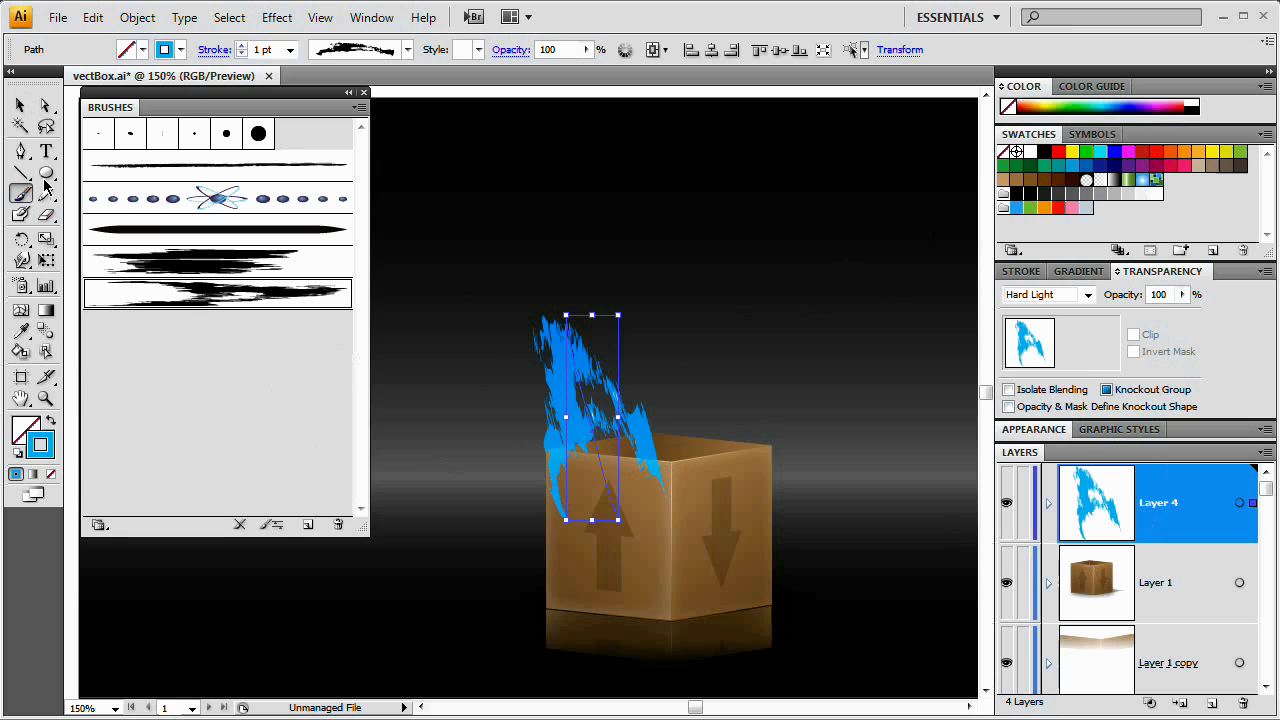
# Paint tall, overlapping blue flame strokes with the dry brush, rising from the box's opening and fanning out to both sides.
pyautogui.moveTo(650, 470)
pyautogui.mouseDown()
pyautogui.moveTo(600, 298)
pyautogui.moveTo(632, 418)
pyautogui.moveTo(655, 312)
pyautogui.moveTo(741, 298)
pyautogui.mouseUp()
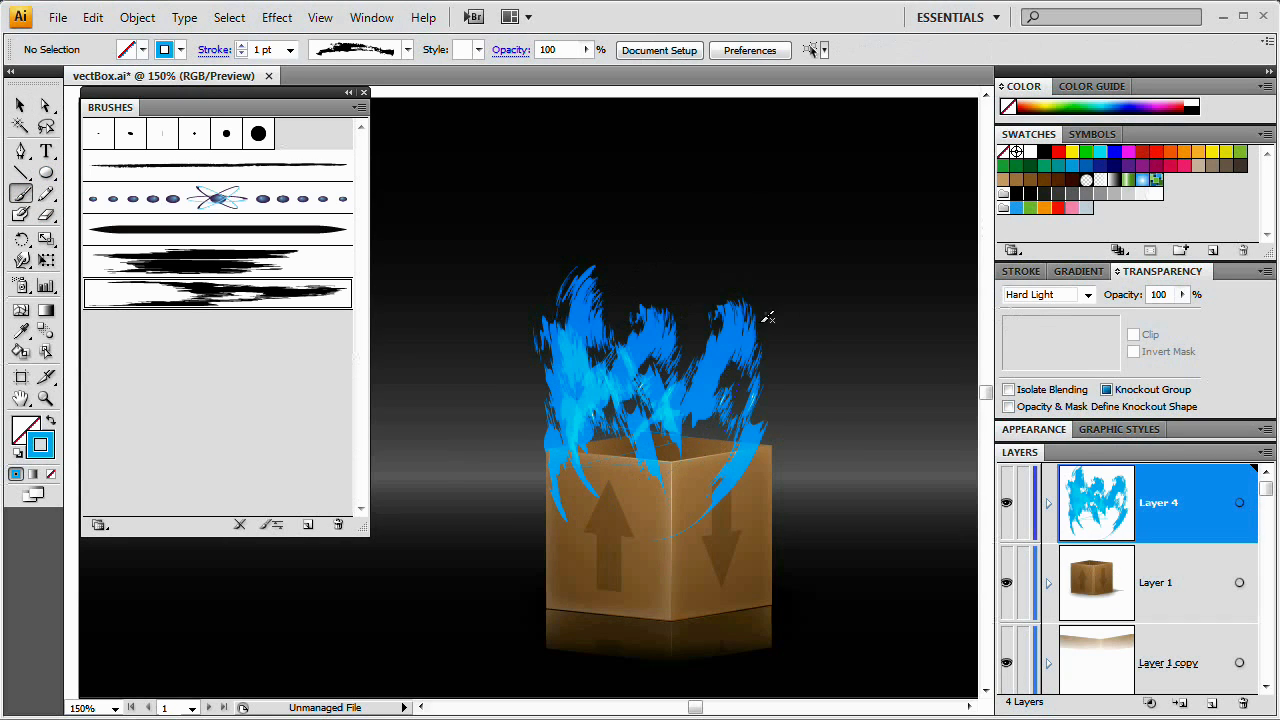
pyautogui.moveTo(722, 446); pyautogui.dragTo(728, 152)
pyautogui.moveTo(650, 466); pyautogui.dragTo(638, 118)
pyautogui.moveTo(638, 421); pyautogui.dragTo(547, 165)
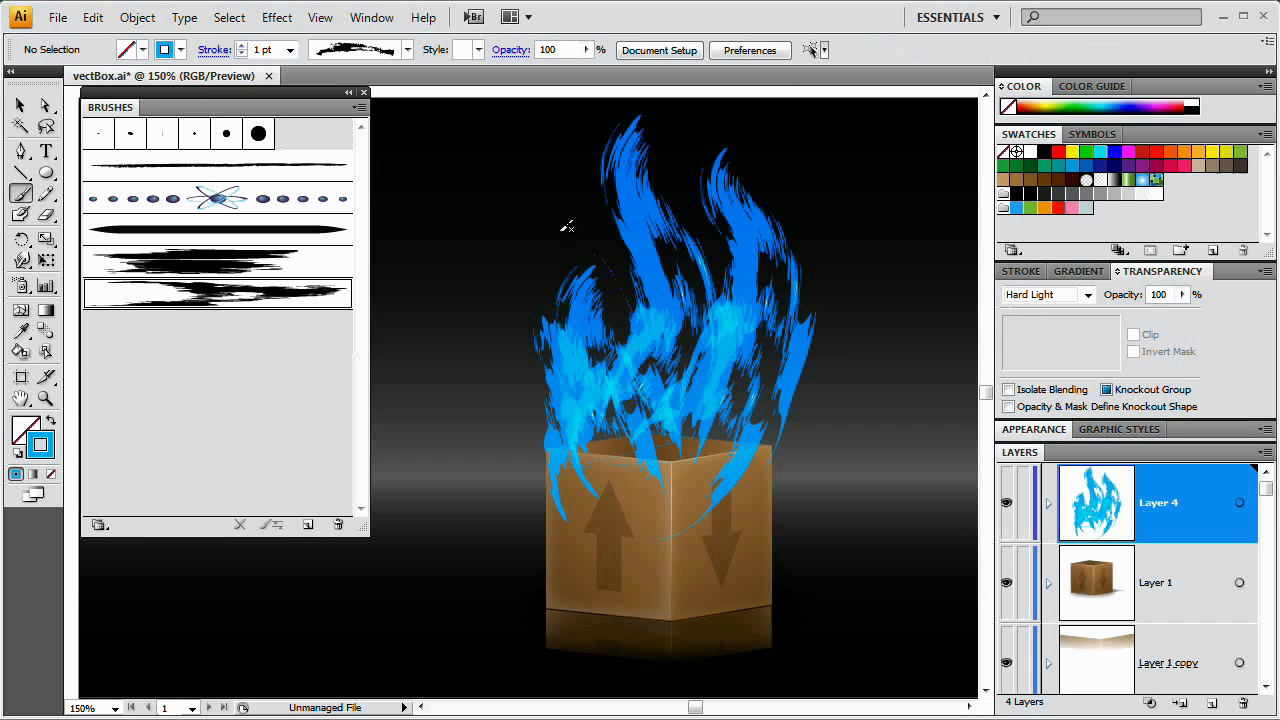
pyautogui.moveTo(655, 452)
pyautogui.mouseDown()
pyautogui.moveTo(587, 309)
pyautogui.moveTo(496, 243)
pyautogui.mouseUp()
pyautogui.moveTo(634, 320); pyautogui.dragTo(610, 198)
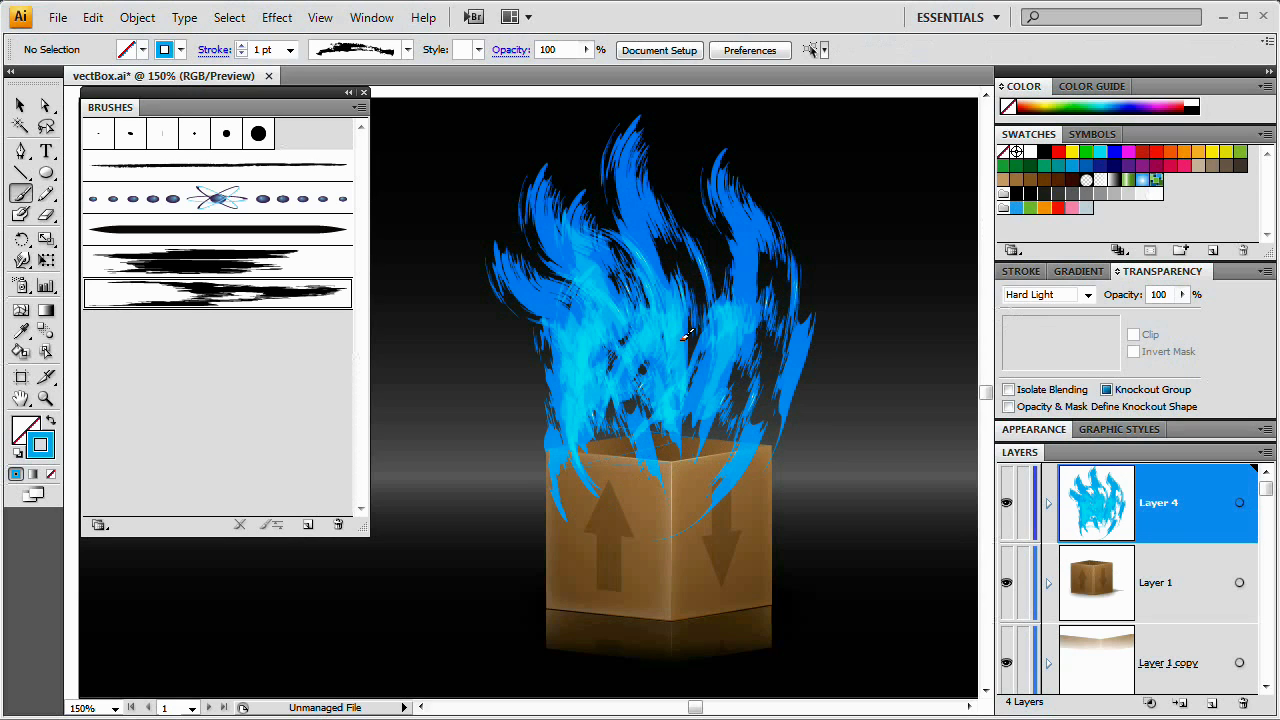
pyautogui.moveTo(640, 449)
pyautogui.mouseDown()
pyautogui.moveTo(599, 388)
pyautogui.moveTo(566, 252)
pyautogui.mouseUp()
pyautogui.moveTo(670, 381)
pyautogui.mouseDown()
pyautogui.moveTo(720, 312)
pyautogui.moveTo(686, 186)
pyautogui.mouseUp()
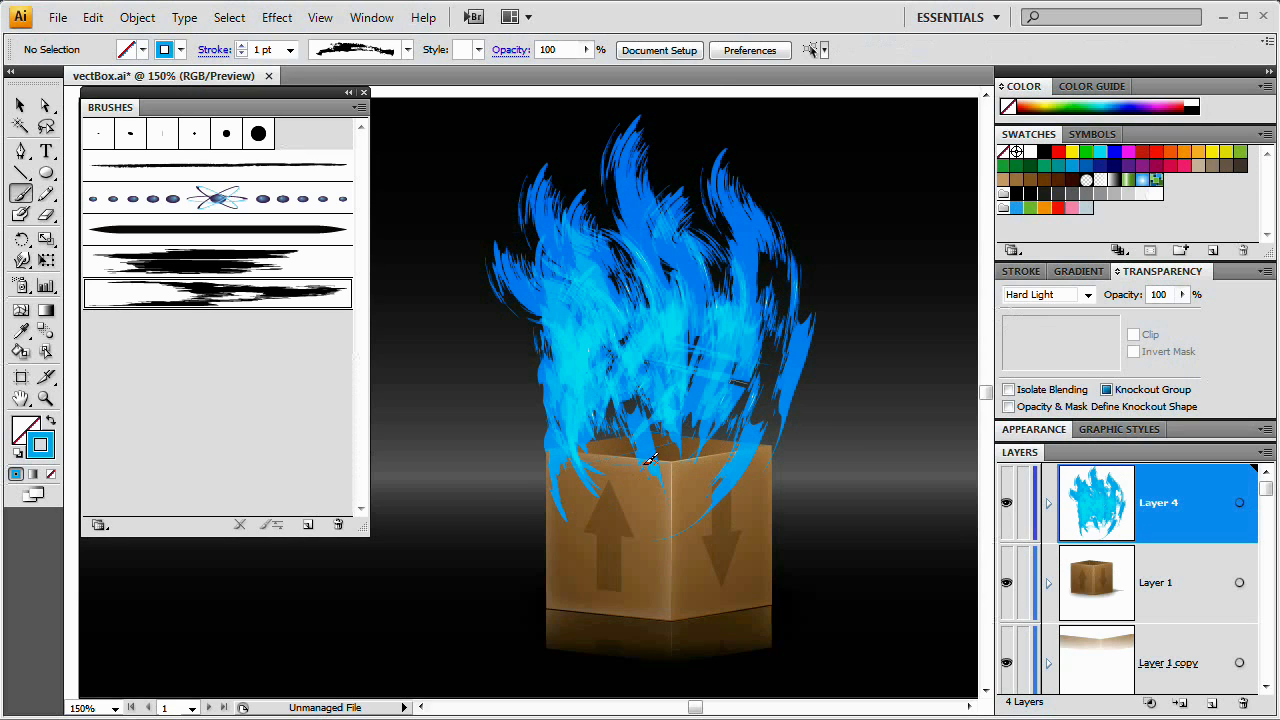
pyautogui.moveTo(724, 378); pyautogui.dragTo(737, 221)
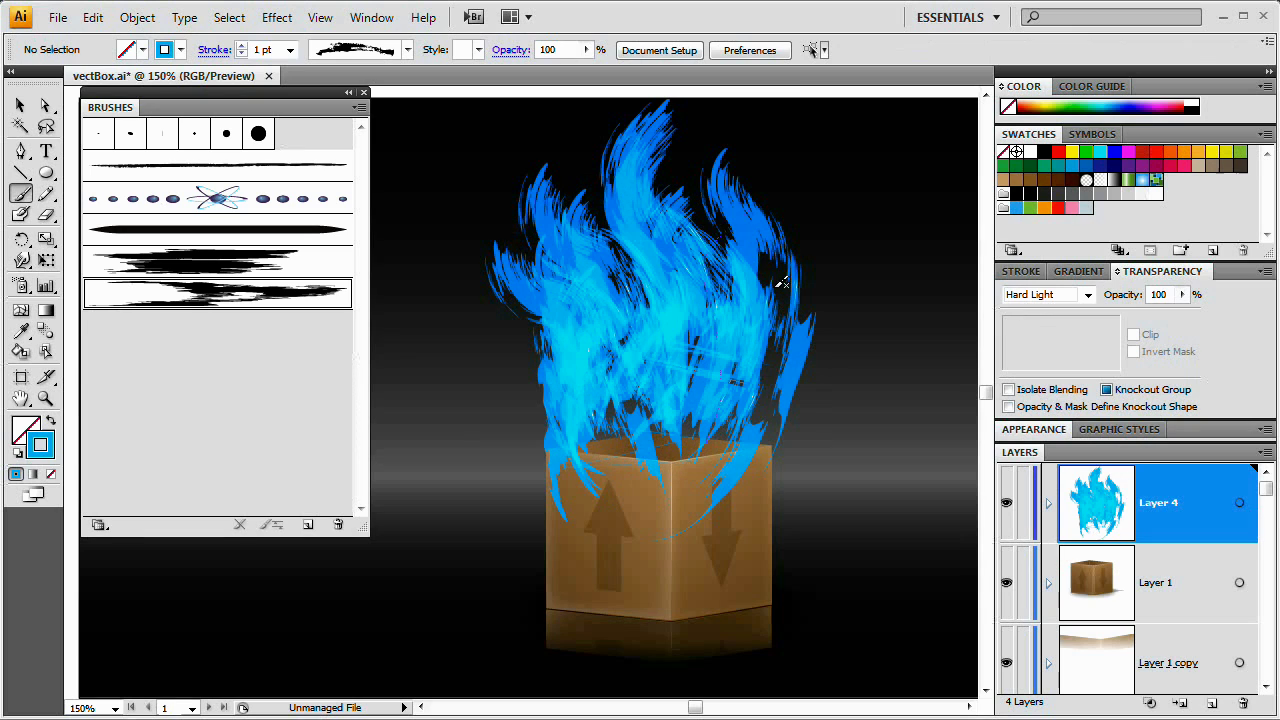
pyautogui.moveTo(754, 455)
pyautogui.mouseDown()
pyautogui.moveTo(726, 379)
pyautogui.moveTo(823, 207)
pyautogui.mouseUp()
pyautogui.moveTo(744, 396); pyautogui.dragTo(805, 272)
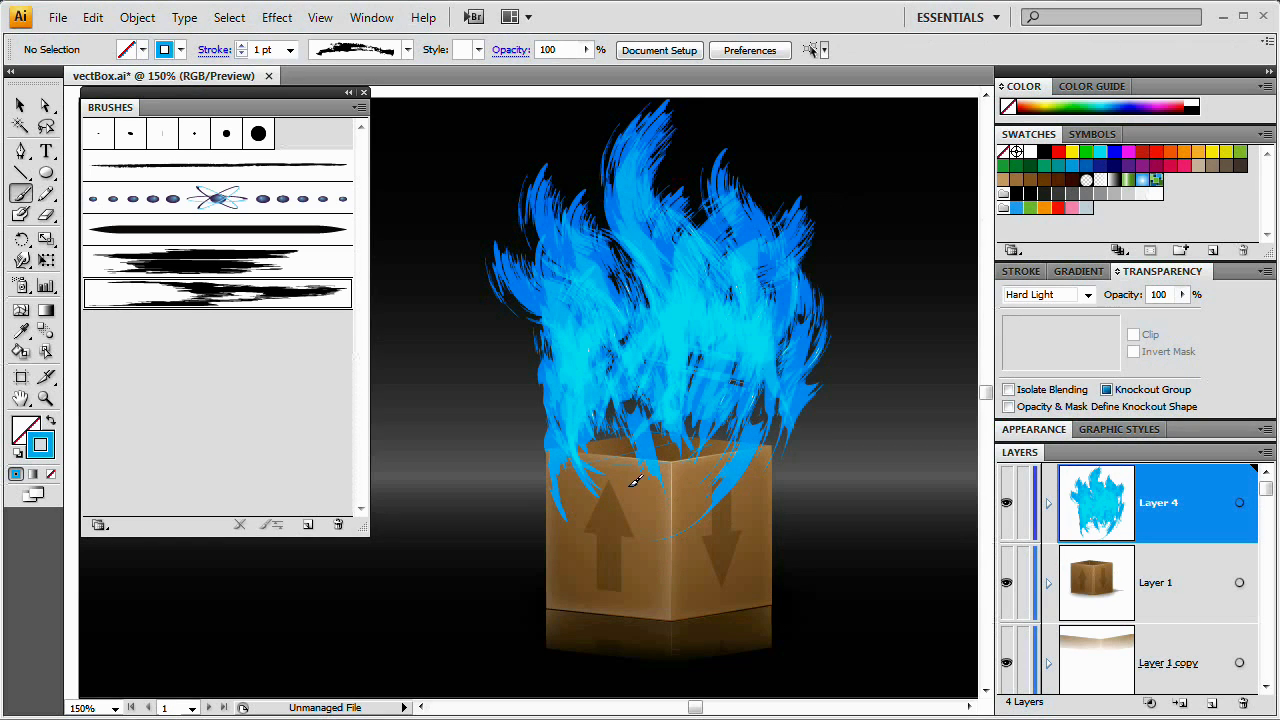
# Layer more dry-brush strokes over the flame's left half and base to thicken its body.
pyautogui.moveTo(634, 480)
pyautogui.mouseDown()
pyautogui.moveTo(663, 355)
pyautogui.moveTo(621, 480)
pyautogui.moveTo(606, 334)
pyautogui.mouseUp()
pyautogui.moveTo(621, 468); pyautogui.dragTo(600, 333)
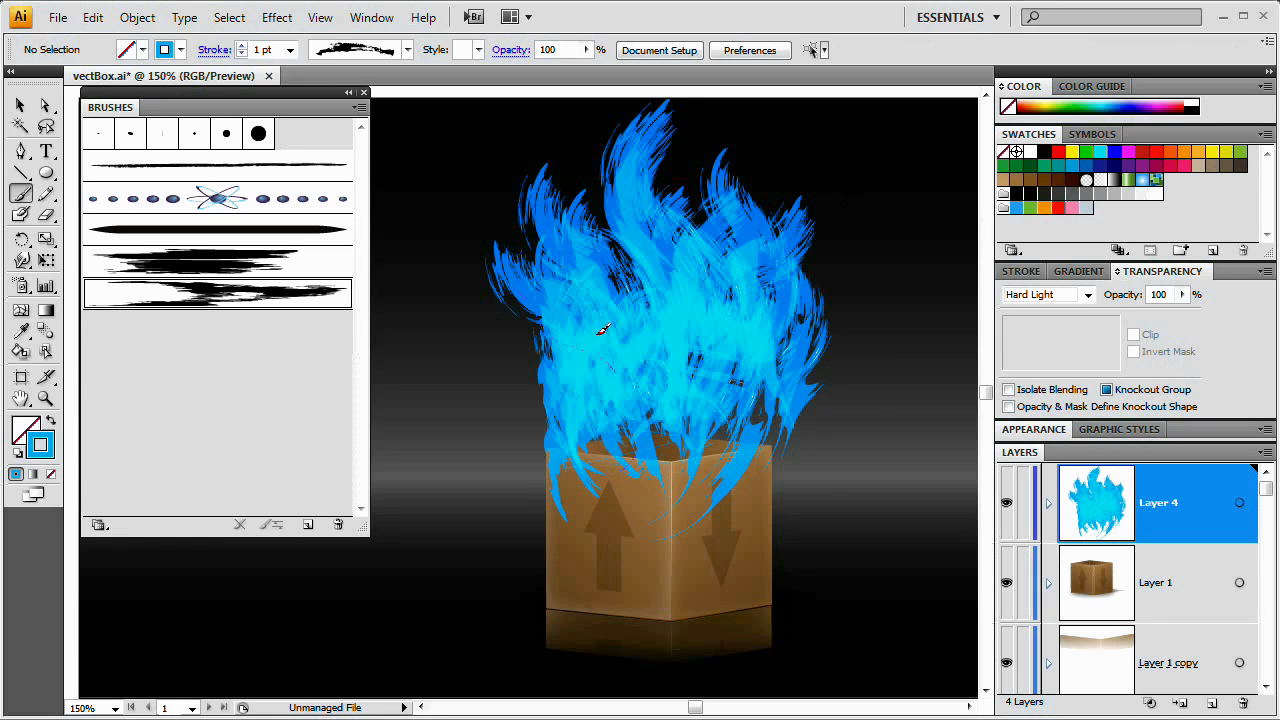
pyautogui.moveTo(677, 394)
pyautogui.mouseDown()
pyautogui.moveTo(614, 233)
pyautogui.moveTo(713, 432)
pyautogui.moveTo(703, 473)
pyautogui.moveTo(577, 196)
pyautogui.moveTo(634, 408)
pyautogui.mouseUp()
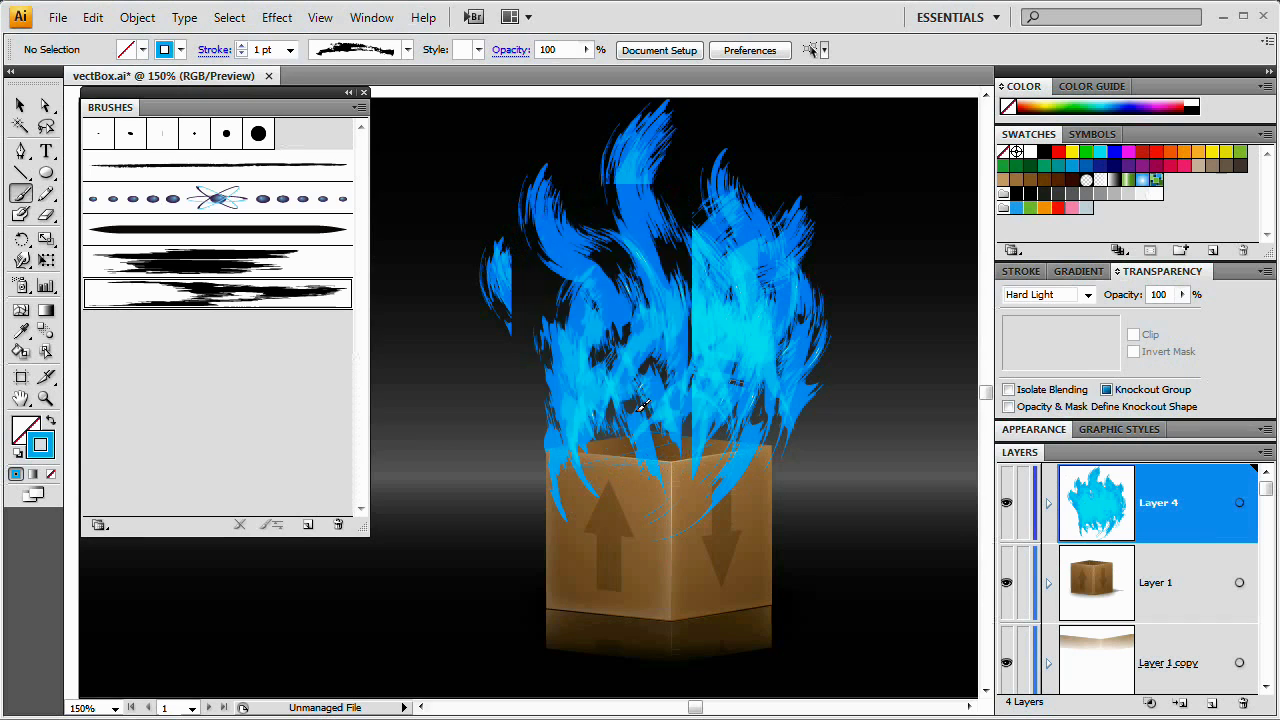
pyautogui.moveTo(604, 357); pyautogui.dragTo(618, 465)
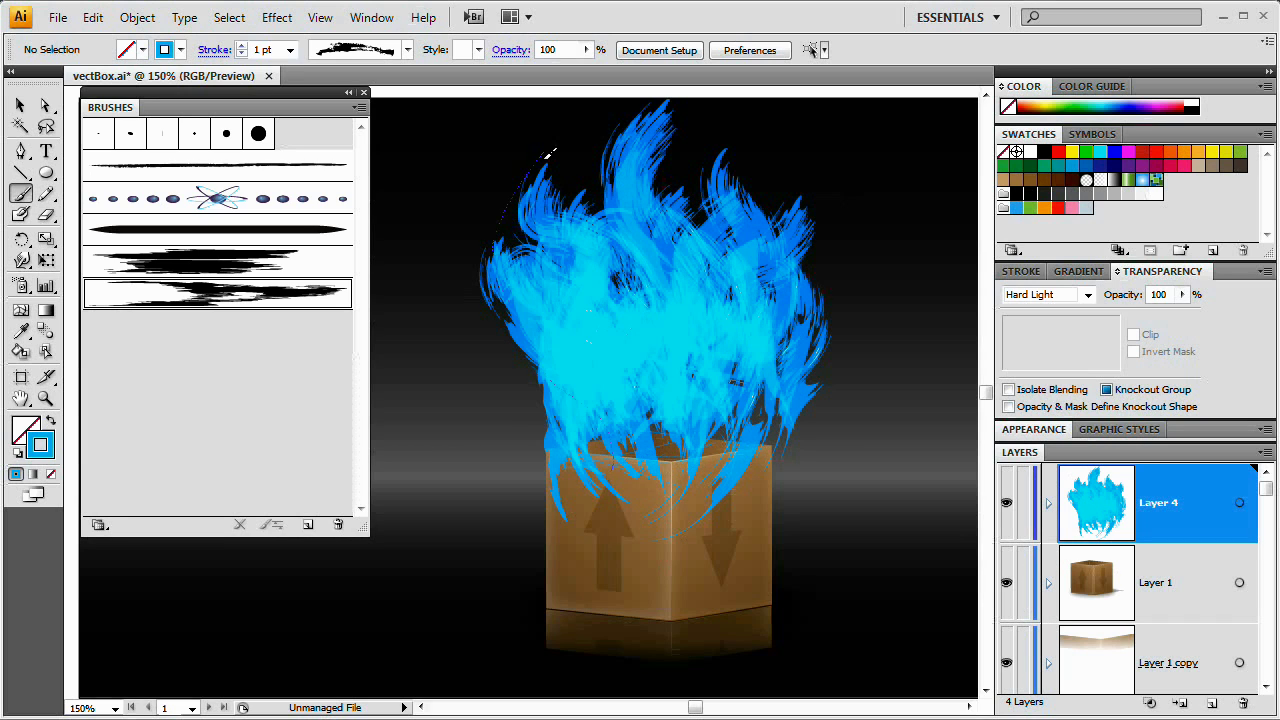
pyautogui.moveTo(548, 153); pyautogui.dragTo(550, 151)
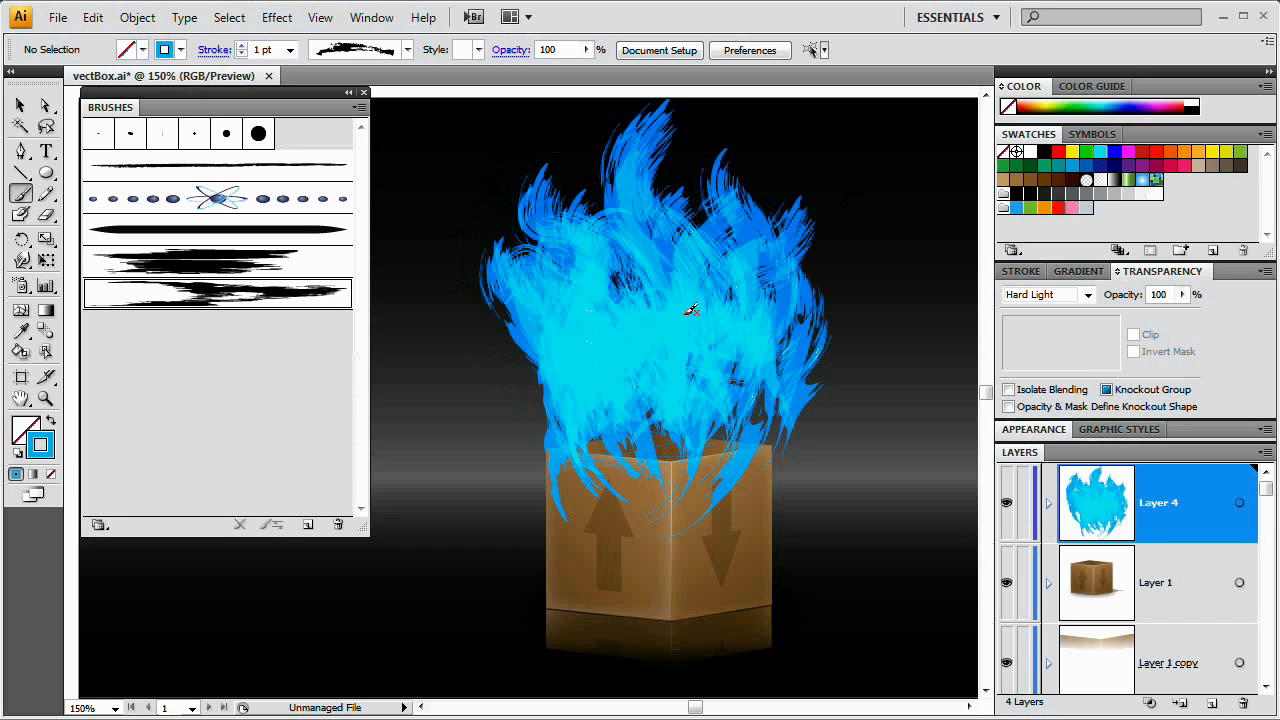
# Extend the flame's tips past the artboard's upper edge, cover the box's rim with strokes and fill the gaps in the centre.
pyautogui.moveTo(704, 474); pyautogui.dragTo(757, 67)
pyautogui.moveTo(698, 115)
pyautogui.mouseDown()
pyautogui.moveTo(712, 373)
pyautogui.moveTo(691, 444)
pyautogui.moveTo(611, 344)
pyautogui.moveTo(640, 130)
pyautogui.moveTo(697, 457)
pyautogui.moveTo(643, 351)
pyautogui.moveTo(664, 403)
pyautogui.mouseUp()
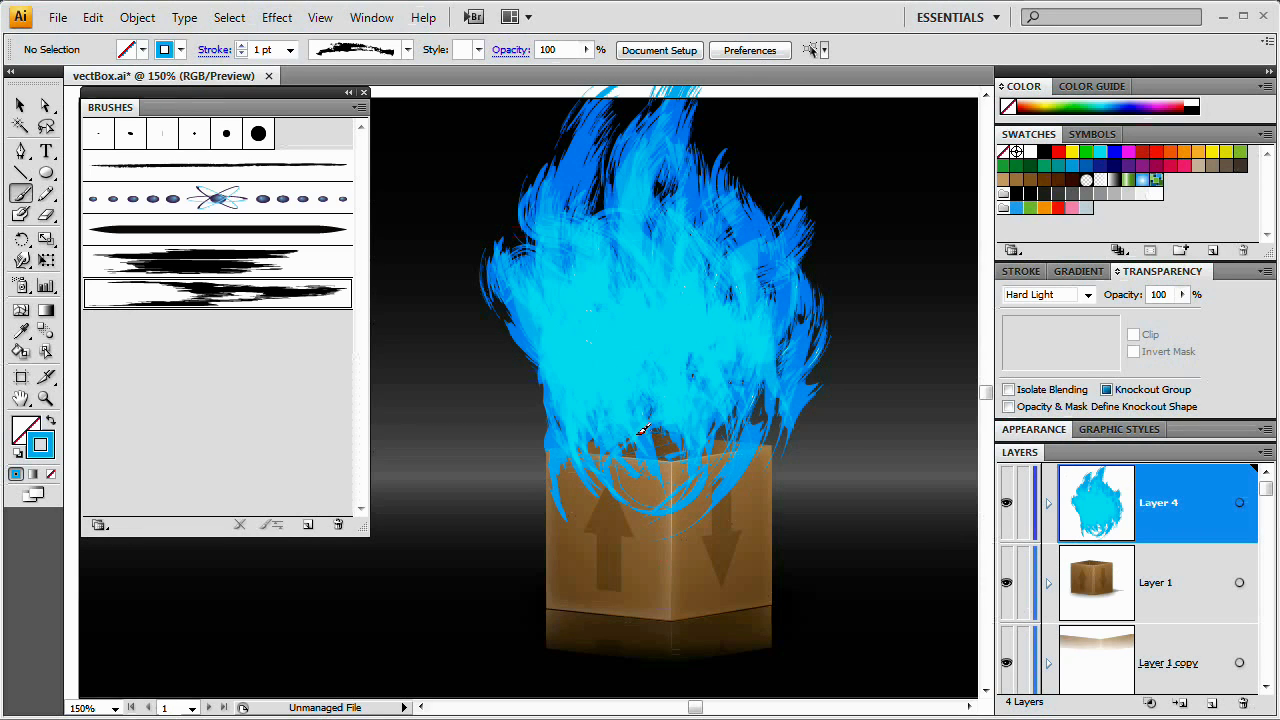
pyautogui.moveTo(604, 447)
pyautogui.mouseDown()
pyautogui.moveTo(620, 503)
pyautogui.moveTo(657, 482)
pyautogui.moveTo(654, 435)
pyautogui.moveTo(728, 474)
pyautogui.moveTo(656, 460)
pyautogui.moveTo(752, 425)
pyautogui.mouseUp()
pyautogui.moveTo(757, 478)
pyautogui.mouseDown()
pyautogui.moveTo(723, 459)
pyautogui.moveTo(764, 461)
pyautogui.moveTo(740, 420)
pyautogui.moveTo(773, 373)
pyautogui.mouseUp()
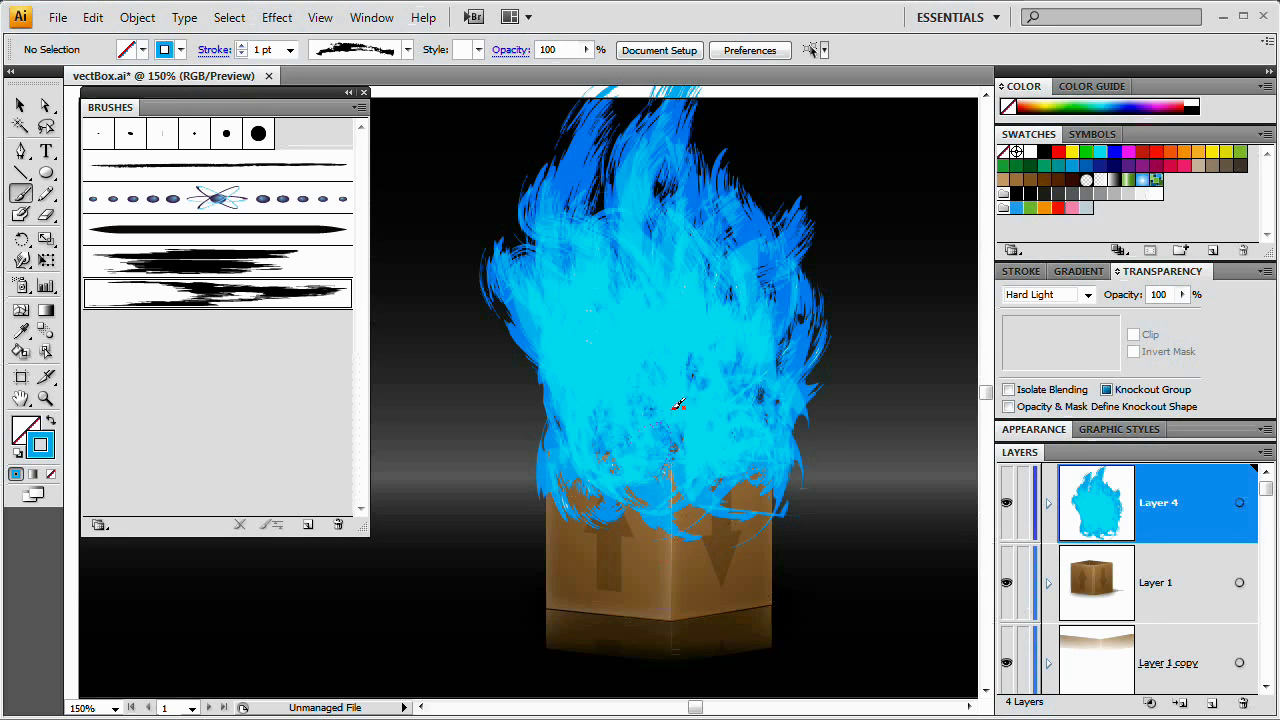
pyautogui.moveTo(674, 408); pyautogui.dragTo(688, 398)
pyautogui.moveTo(718, 462); pyautogui.dragTo(654, 308)
pyautogui.moveTo(705, 352); pyautogui.dragTo(658, 250)
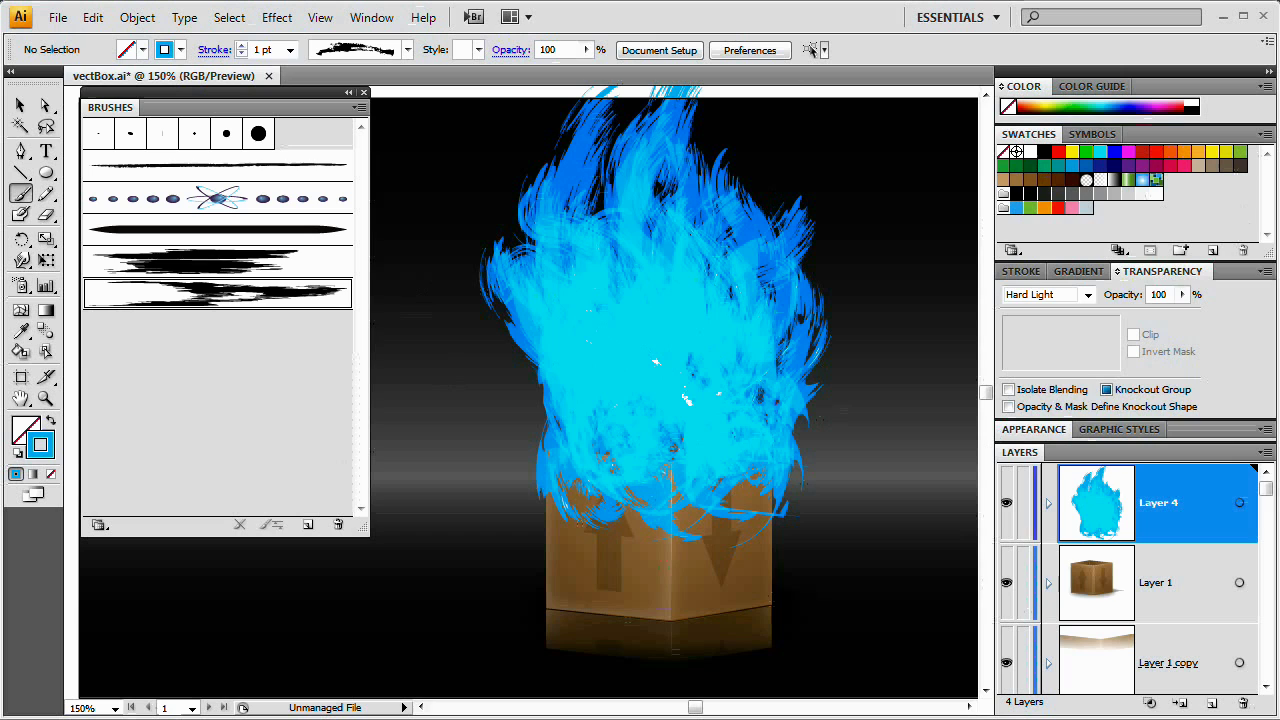
# Add the broken, speckled ink-stroke brush with a faded tail from the Artistic_Paintbrush library and close the library.
pyautogui.moveTo(1279, 155)
pyautogui.mouseDown()
pyautogui.moveTo(700, 138)
pyautogui.moveTo(553, 101)
pyautogui.mouseUp()
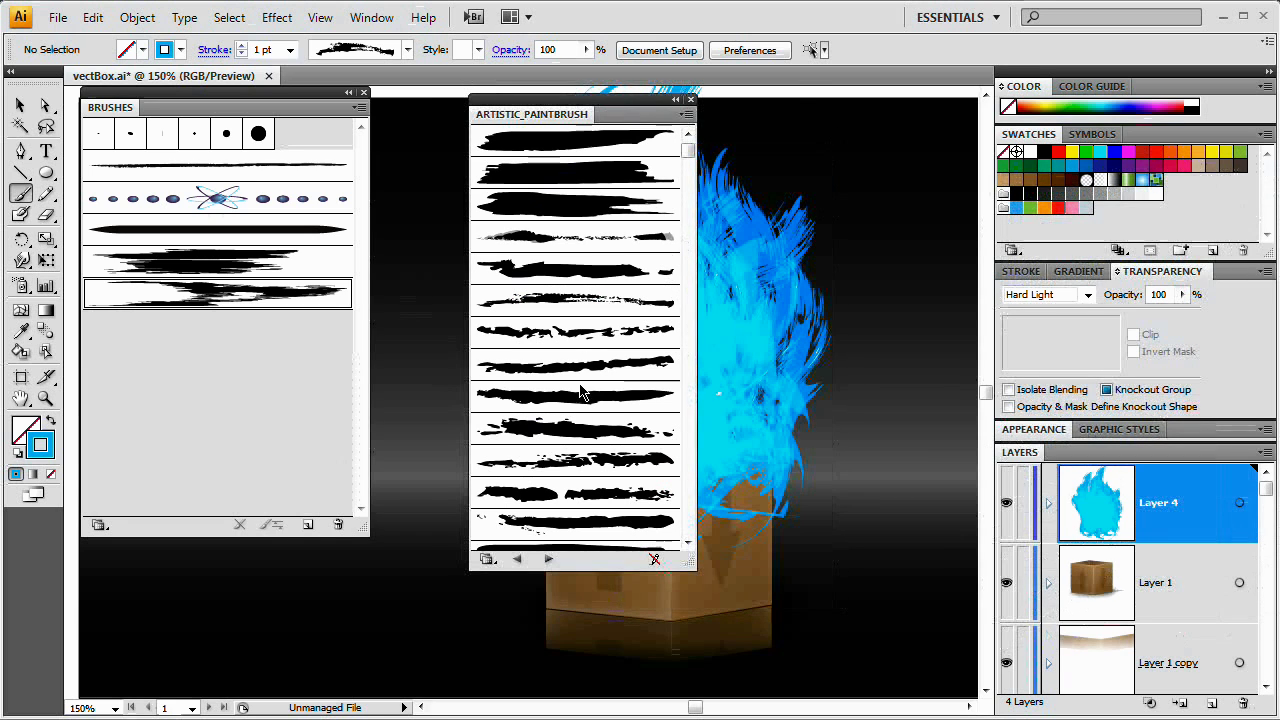
pyautogui.click(594, 240)
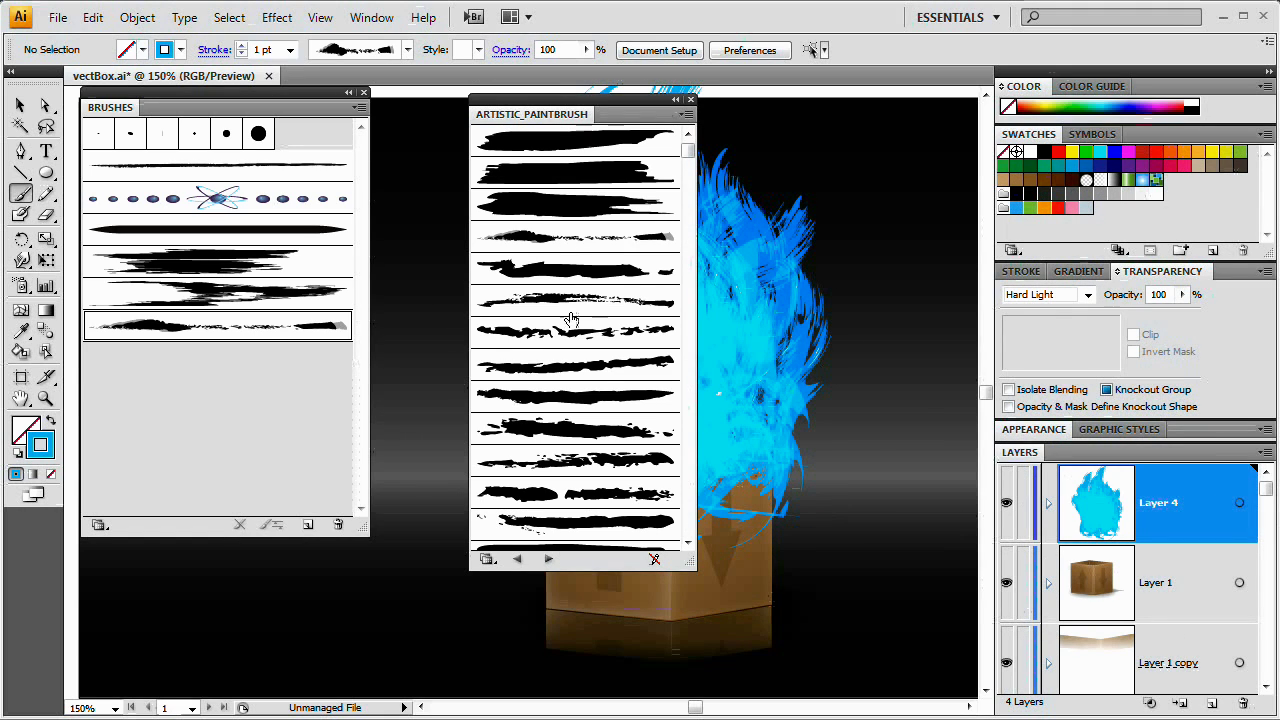
pyautogui.click(586, 244)
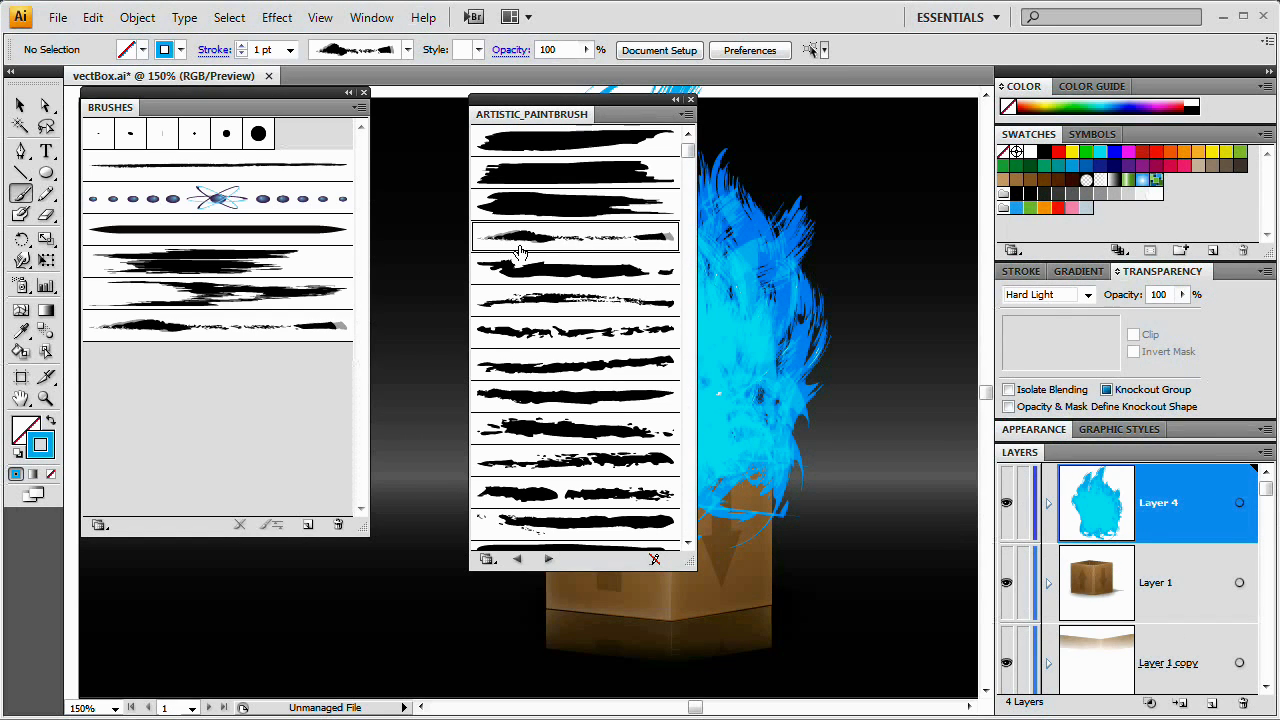
pyautogui.click(690, 100)
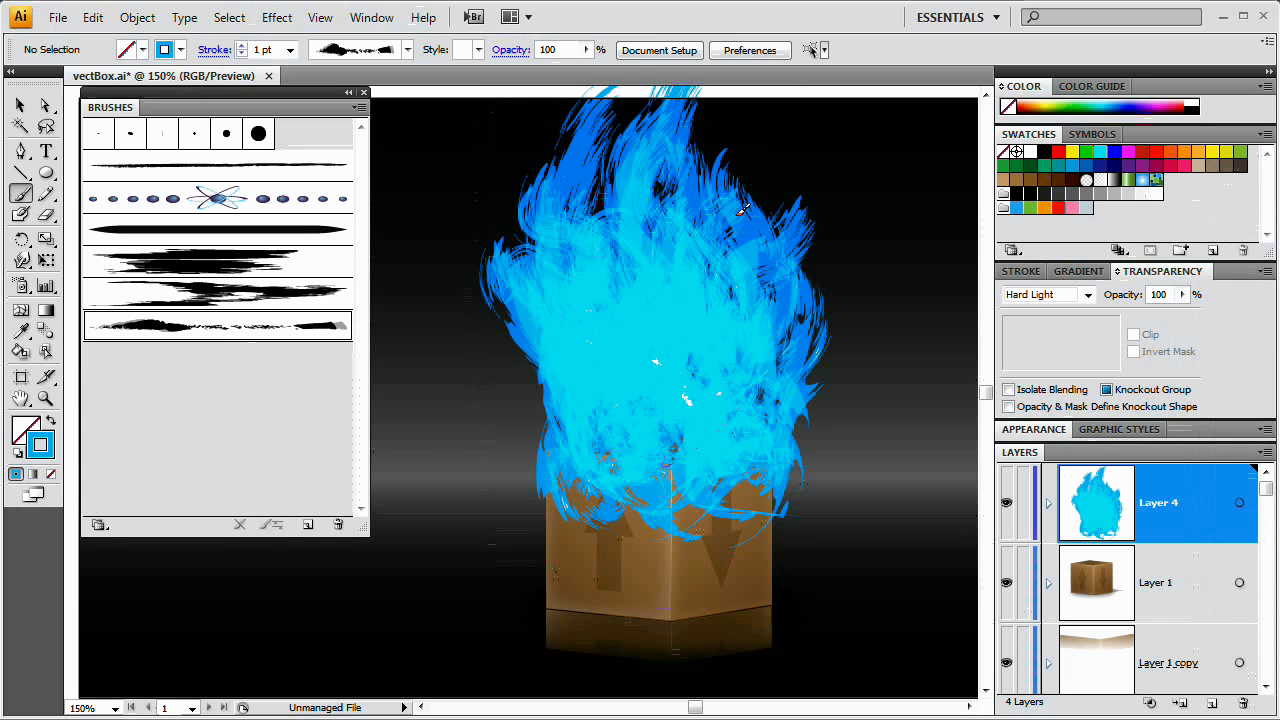
# Paint thin curved accent strokes over the flame with the speckled ink brush, sweeping down towards the box.
pyautogui.moveTo(742, 208)
pyautogui.mouseDown()
pyautogui.moveTo(731, 343)
pyautogui.moveTo(646, 402)
pyautogui.mouseUp()
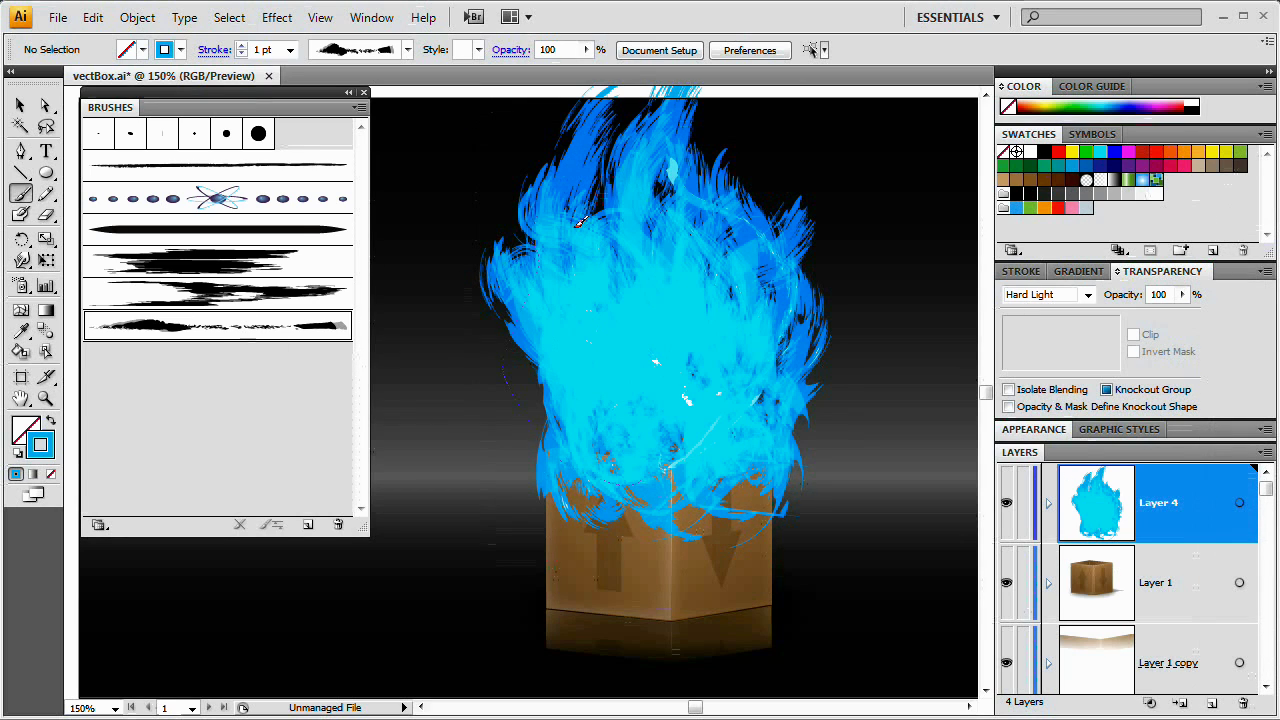
pyautogui.moveTo(578, 220)
pyautogui.mouseDown()
pyautogui.moveTo(619, 323)
pyautogui.moveTo(600, 425)
pyautogui.mouseUp()
pyautogui.moveTo(562, 265); pyautogui.dragTo(648, 445)
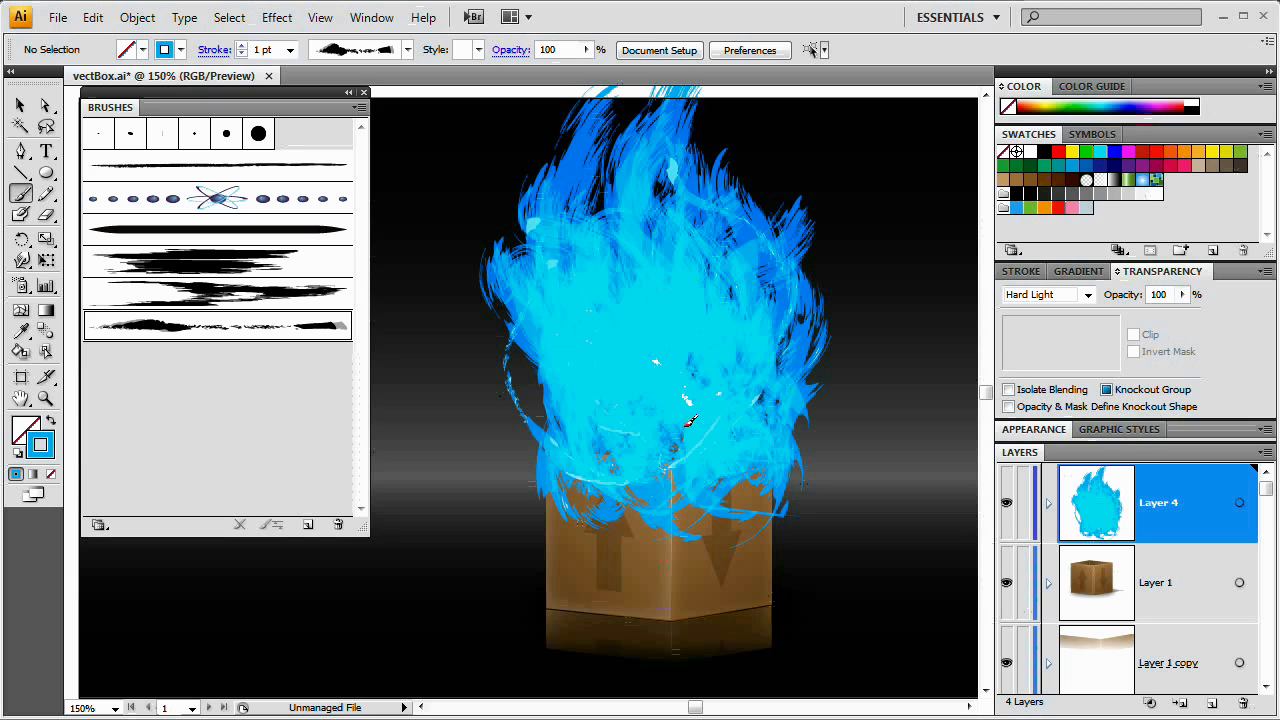
# Try speckled accent strokes running down through the flame's centre, and undo them.
pyautogui.moveTo(588, 224); pyautogui.dragTo(717, 443)
pyautogui.moveTo(607, 204); pyautogui.dragTo(712, 470)
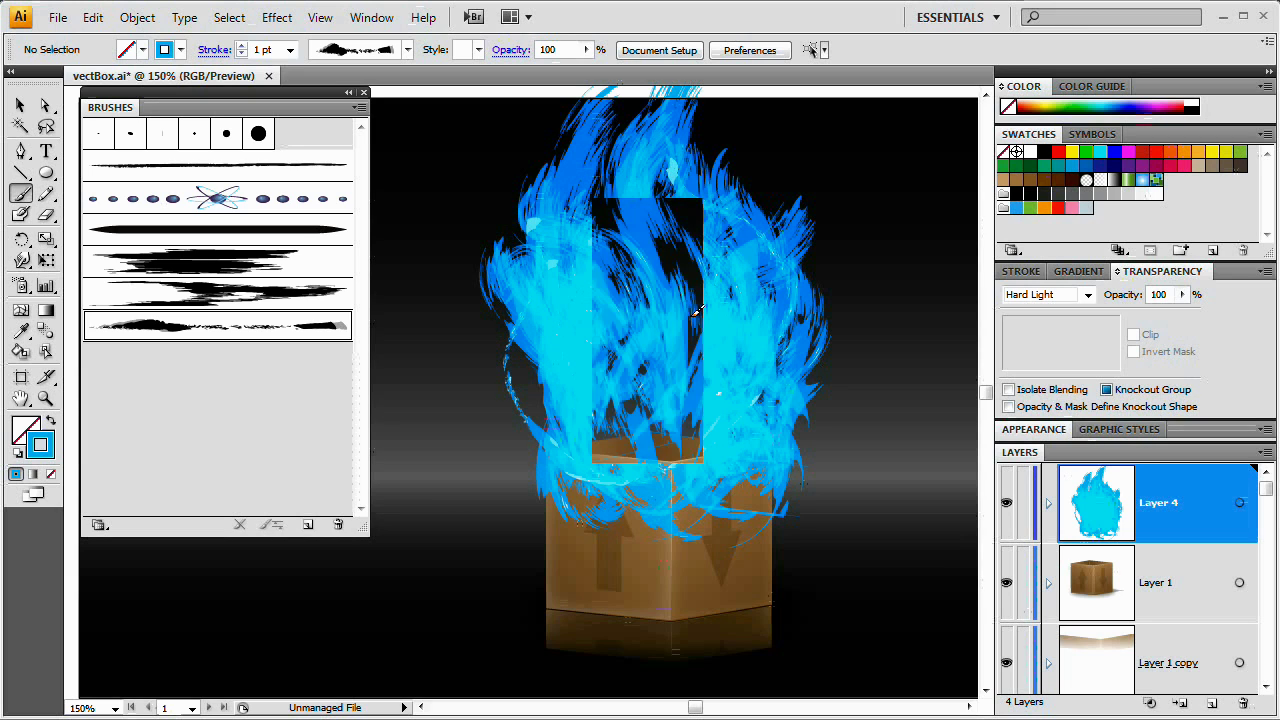
pyautogui.hotkey('ctrl', 'z')
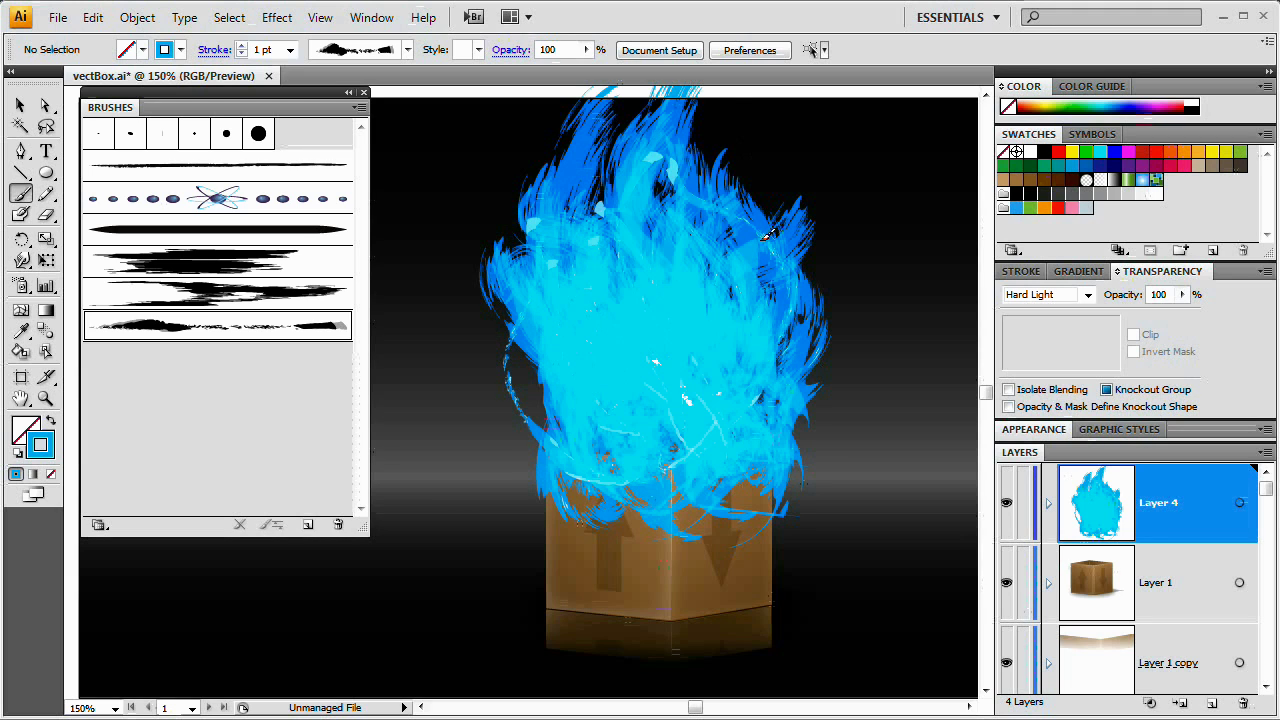
pyautogui.hotkey('ctrl', 'z')
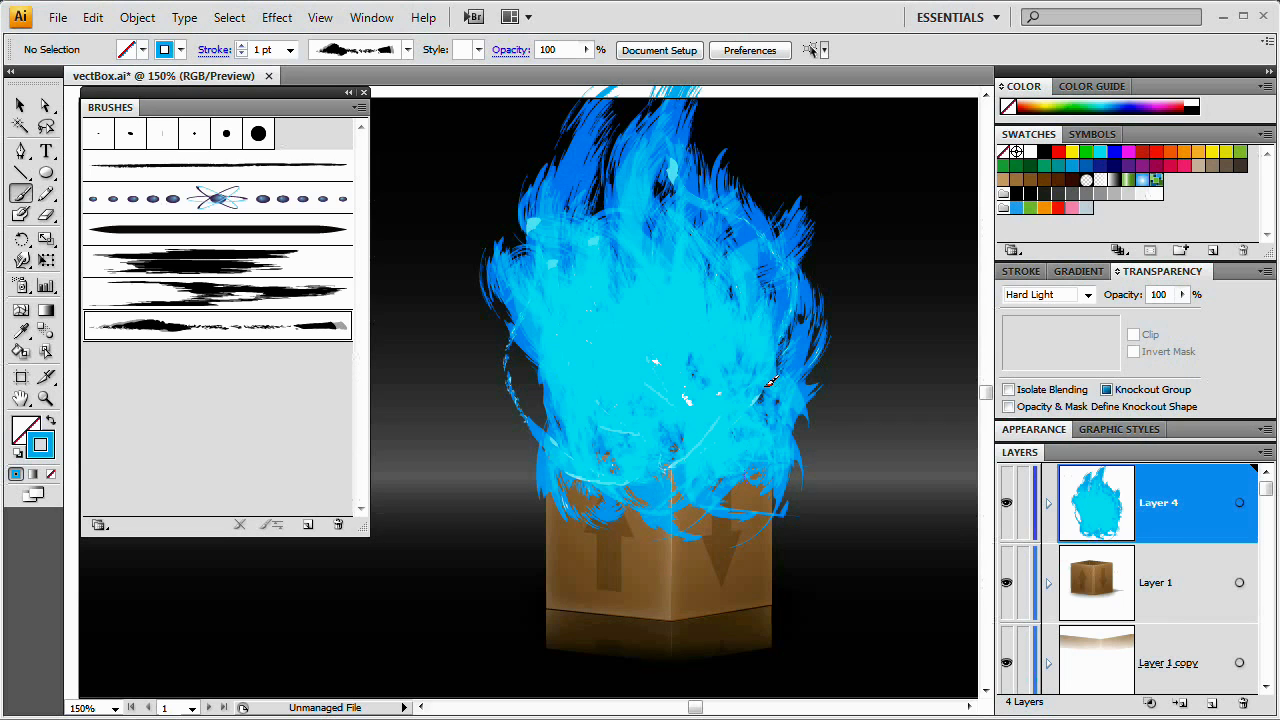
# Paint speckled accent strokes upward from the flame's base through its left side and centre.
pyautogui.moveTo(610, 488); pyautogui.dragTo(575, 203)
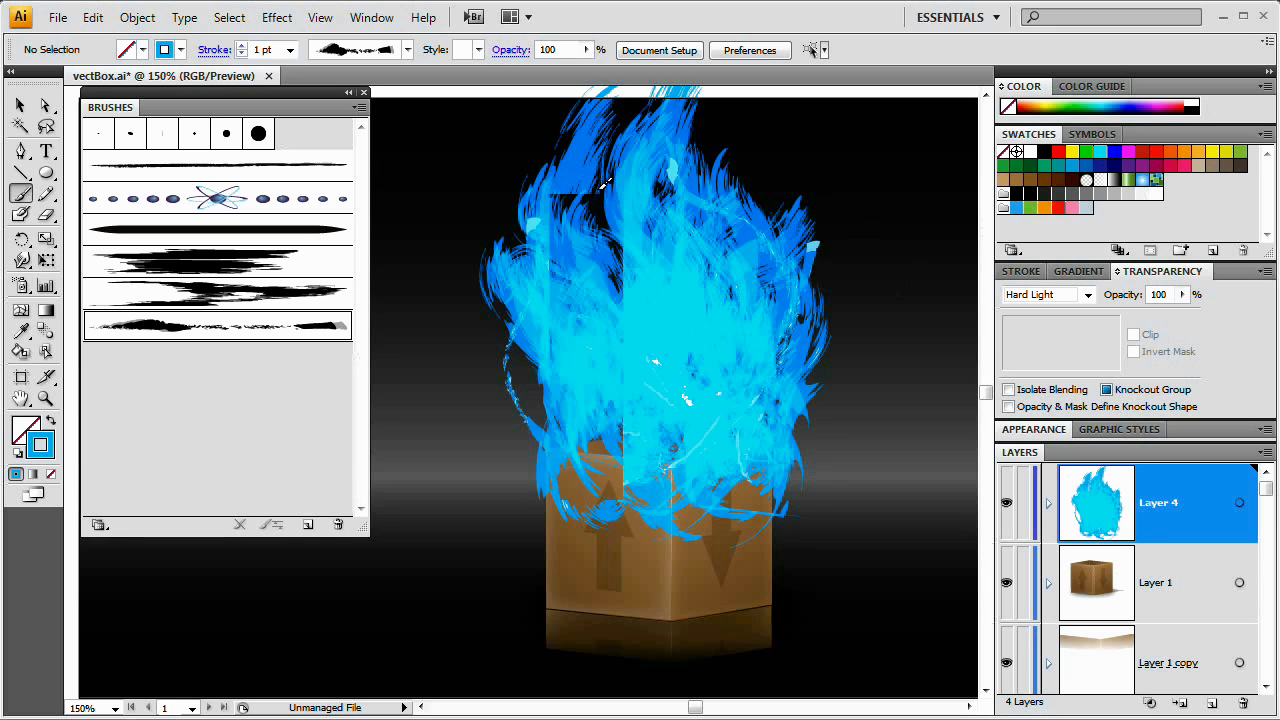
pyautogui.moveTo(705, 440); pyautogui.dragTo(596, 162)
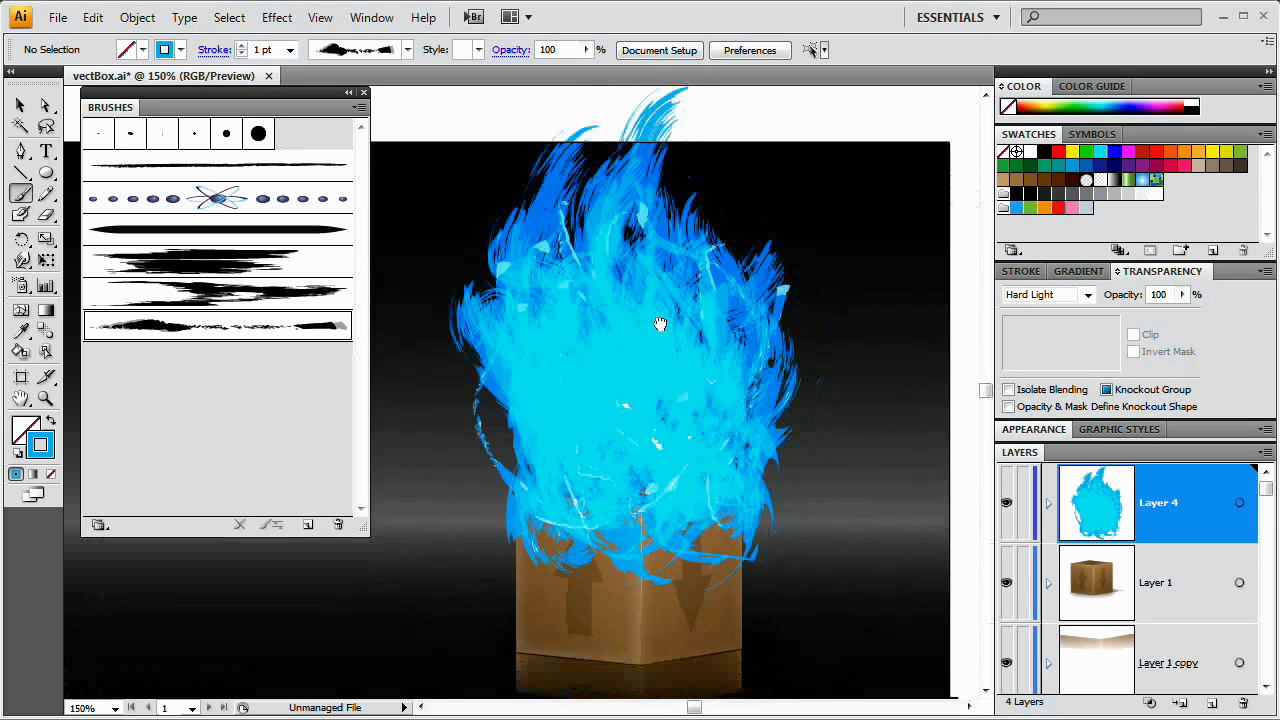
pyautogui.moveTo(658, 425); pyautogui.dragTo(626, 465)
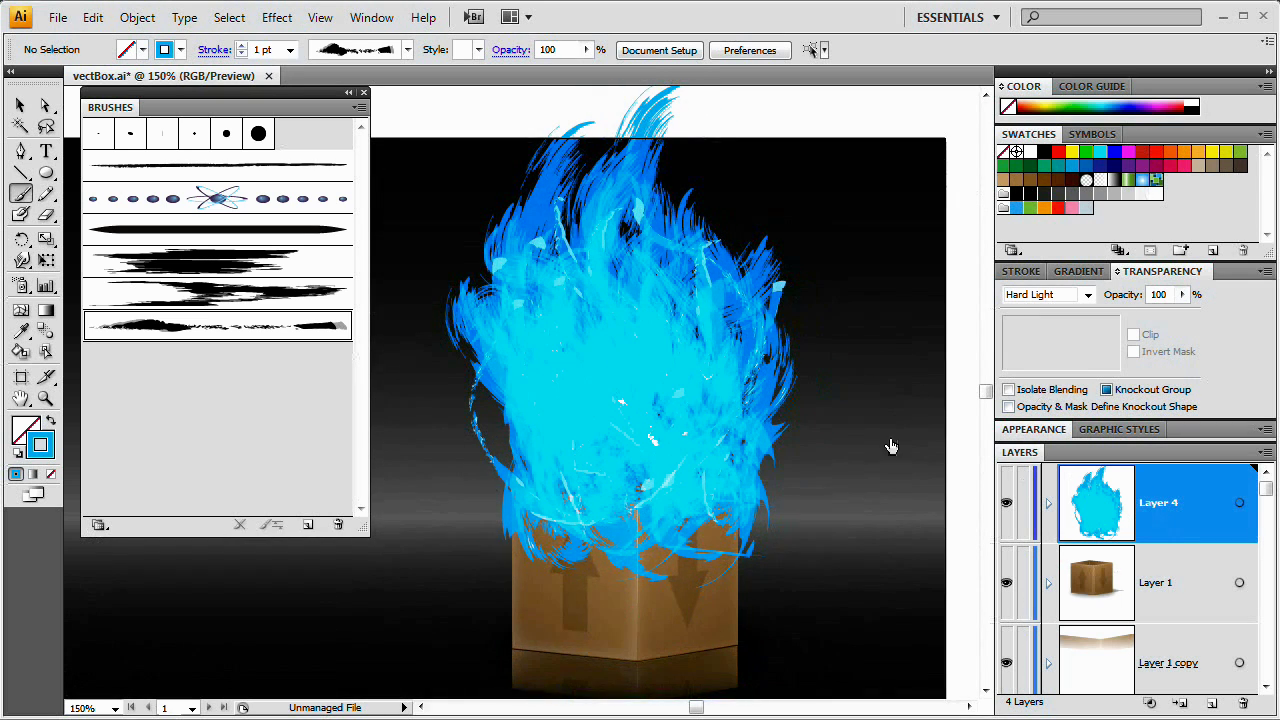
# Activate the Selection tool and lock the Layer 1 copy layer.
pyautogui.press('v')
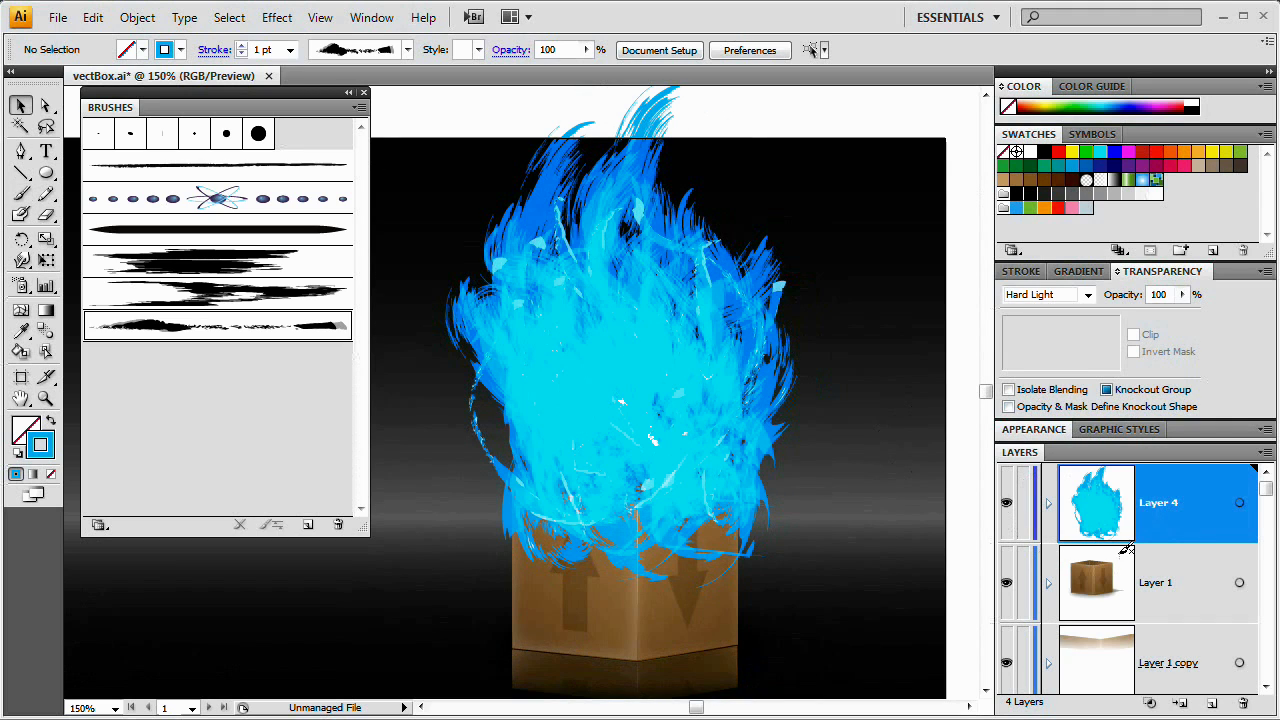
pyautogui.moveTo(1266, 490); pyautogui.dragTo(1266, 512)
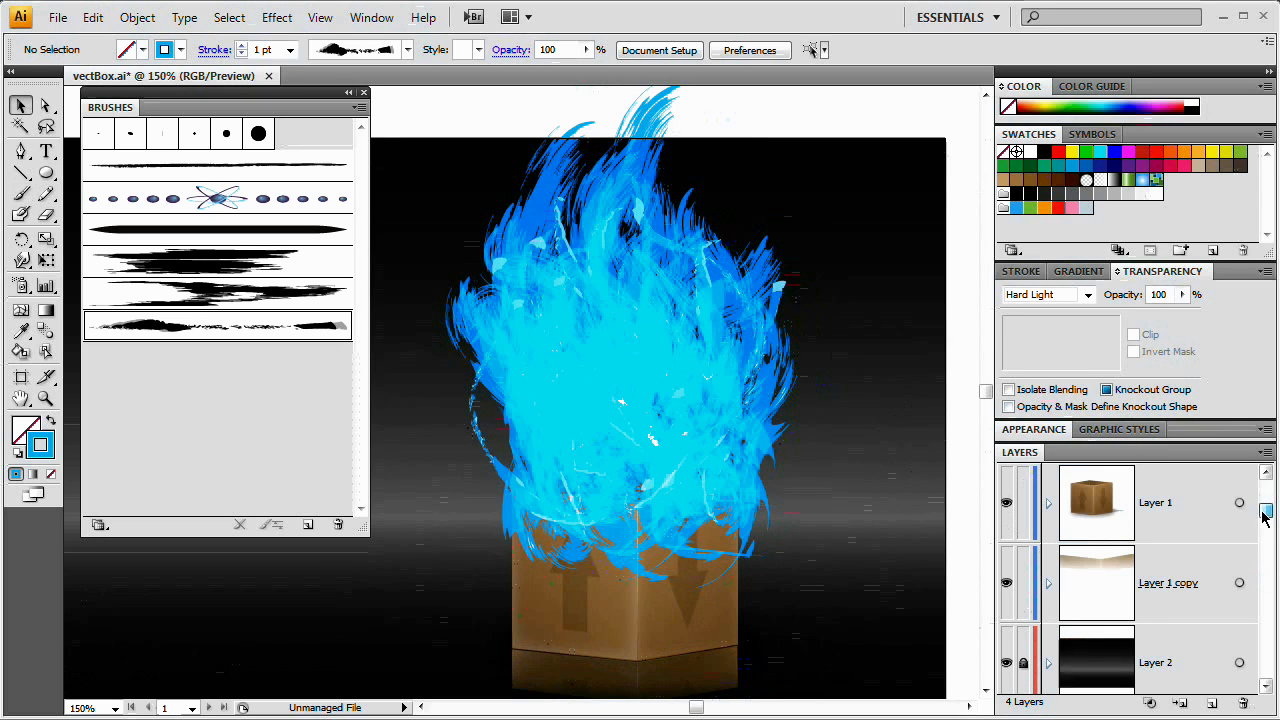
pyautogui.click(1023, 583)
pyautogui.moveTo(1266, 490); pyautogui.dragTo(1266, 472)
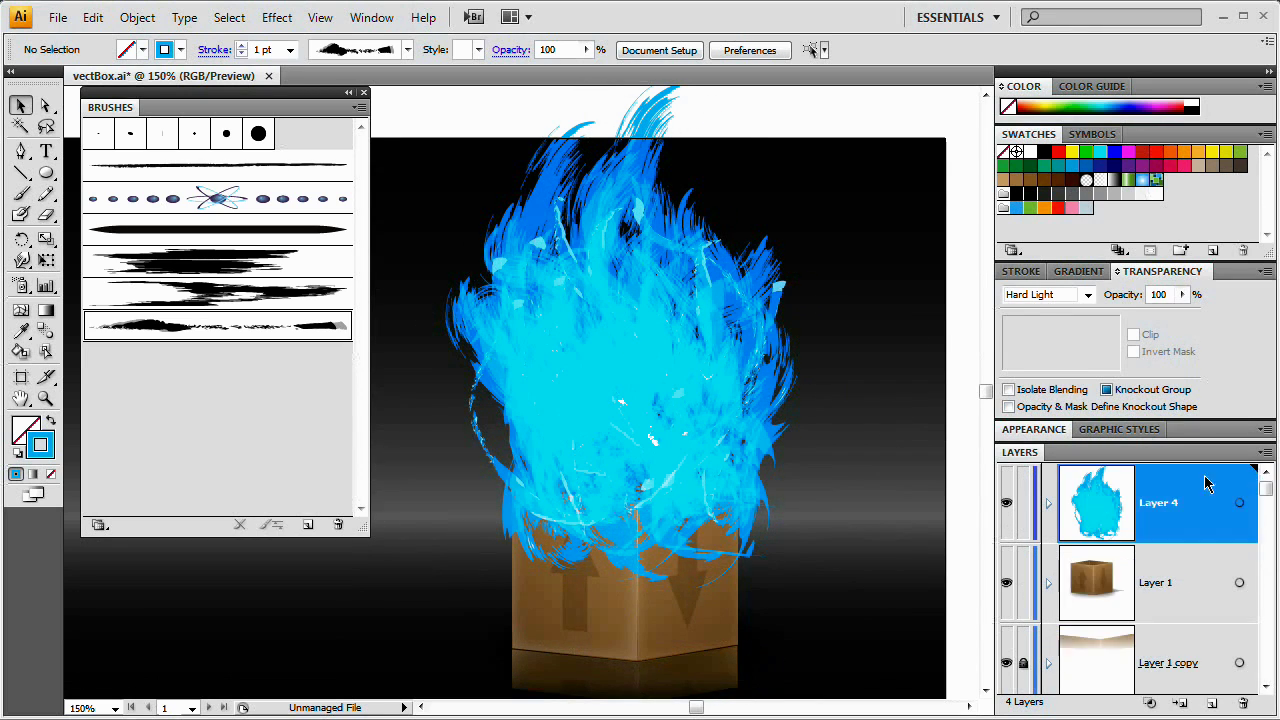
# Select all the flame strokes on Layer 4 and group them, collapsing the swatches to make room and expanding the layer's contents.
pyautogui.click(1239, 502)
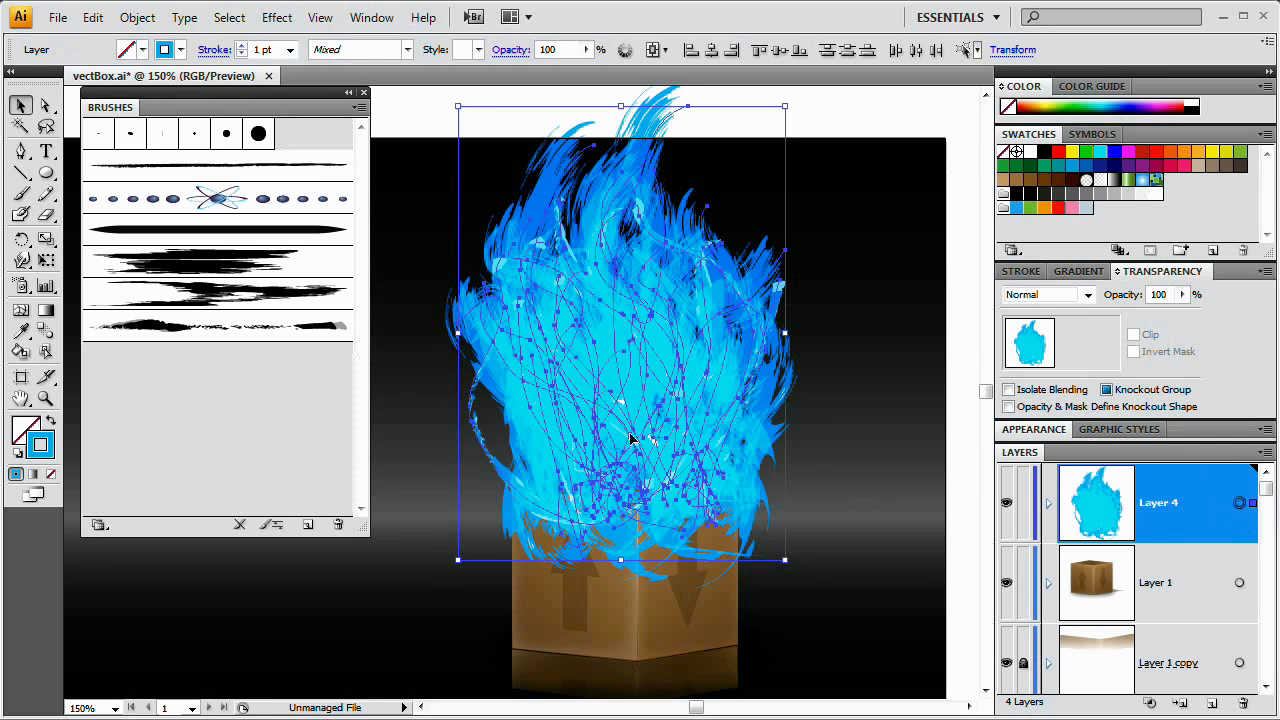
pyautogui.click(1050, 504)
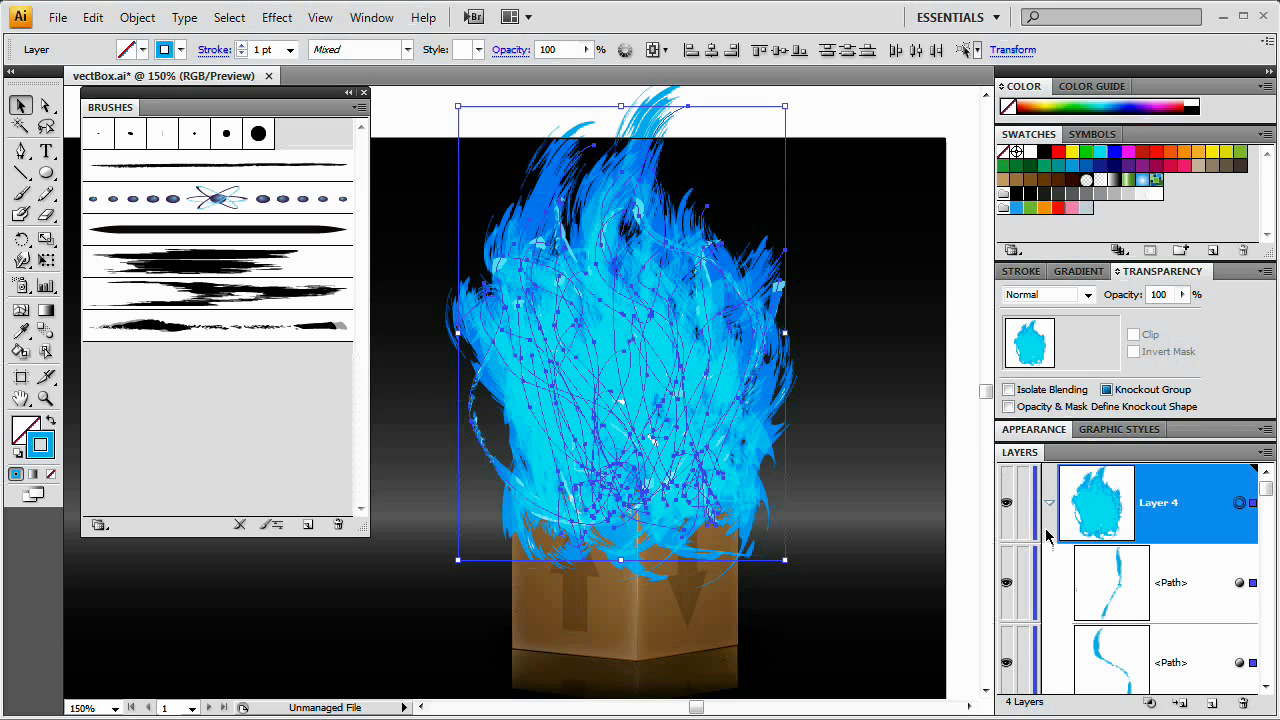
pyautogui.click(1158, 274)
pyautogui.doubleClick(1040, 137)
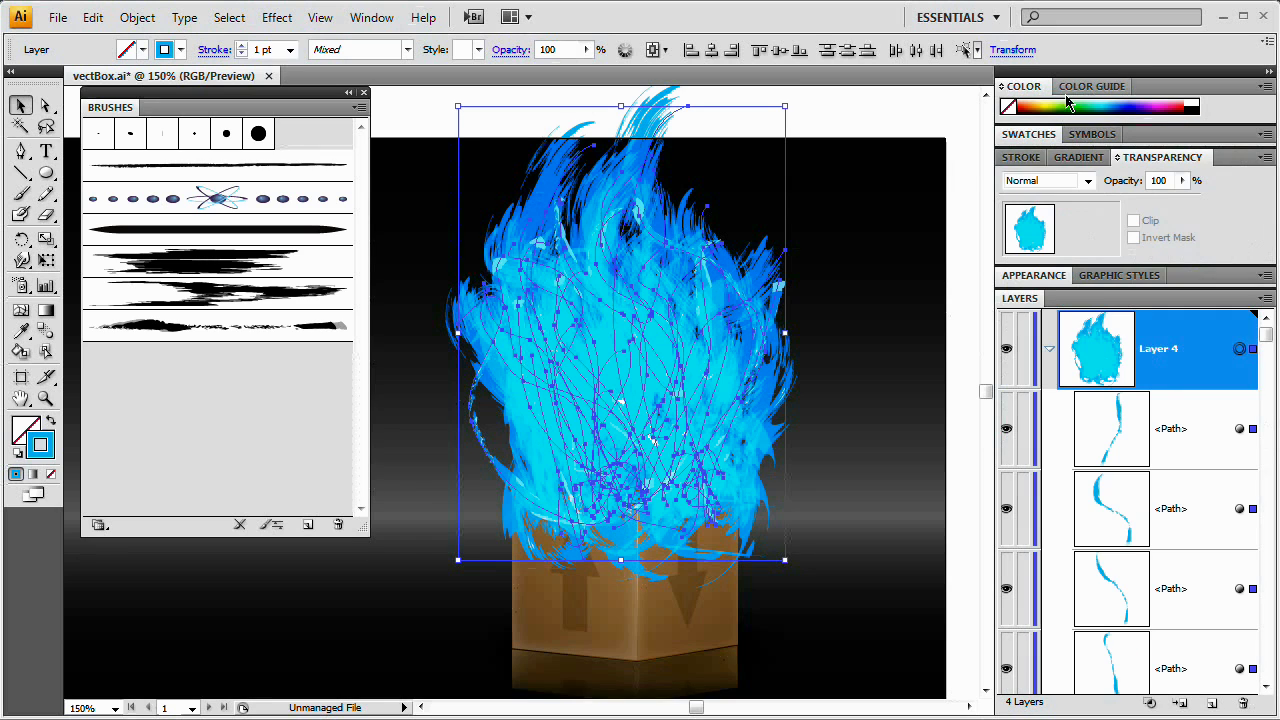
pyautogui.moveTo(1266, 338)
pyautogui.mouseDown()
pyautogui.moveTo(1270, 552)
pyautogui.moveTo(1268, 326)
pyautogui.mouseUp()
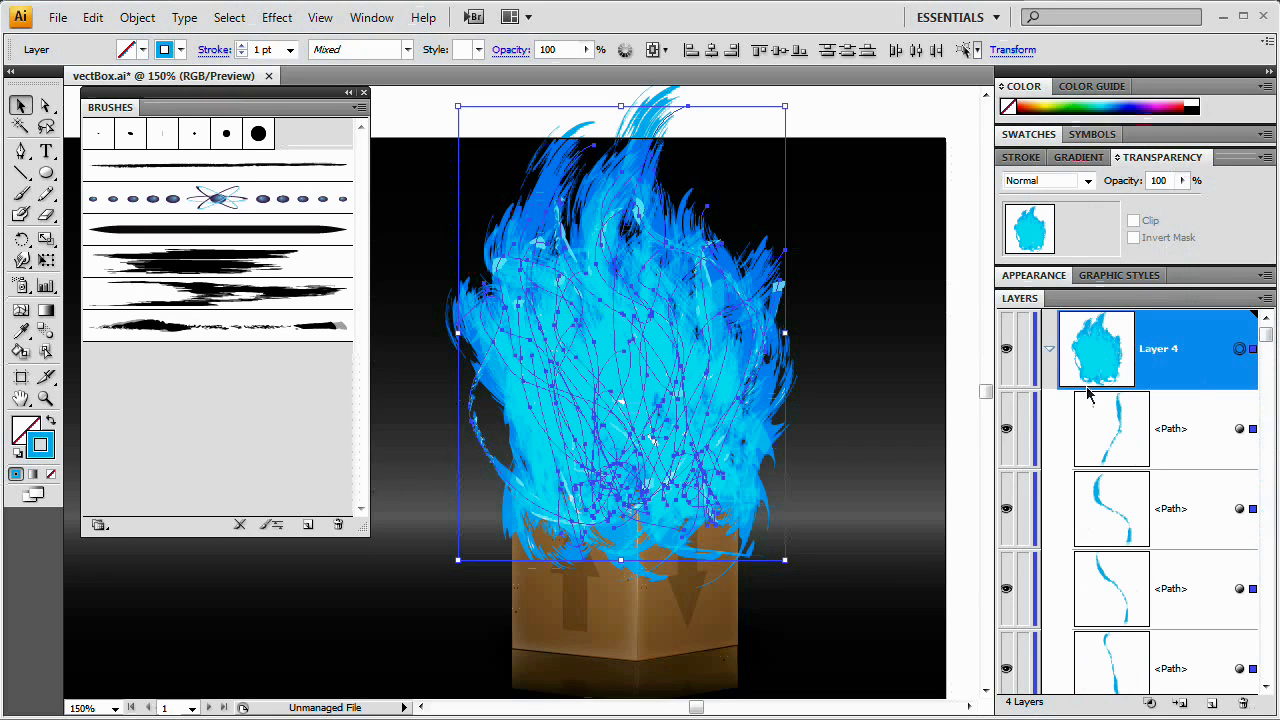
pyautogui.click(1049, 350)
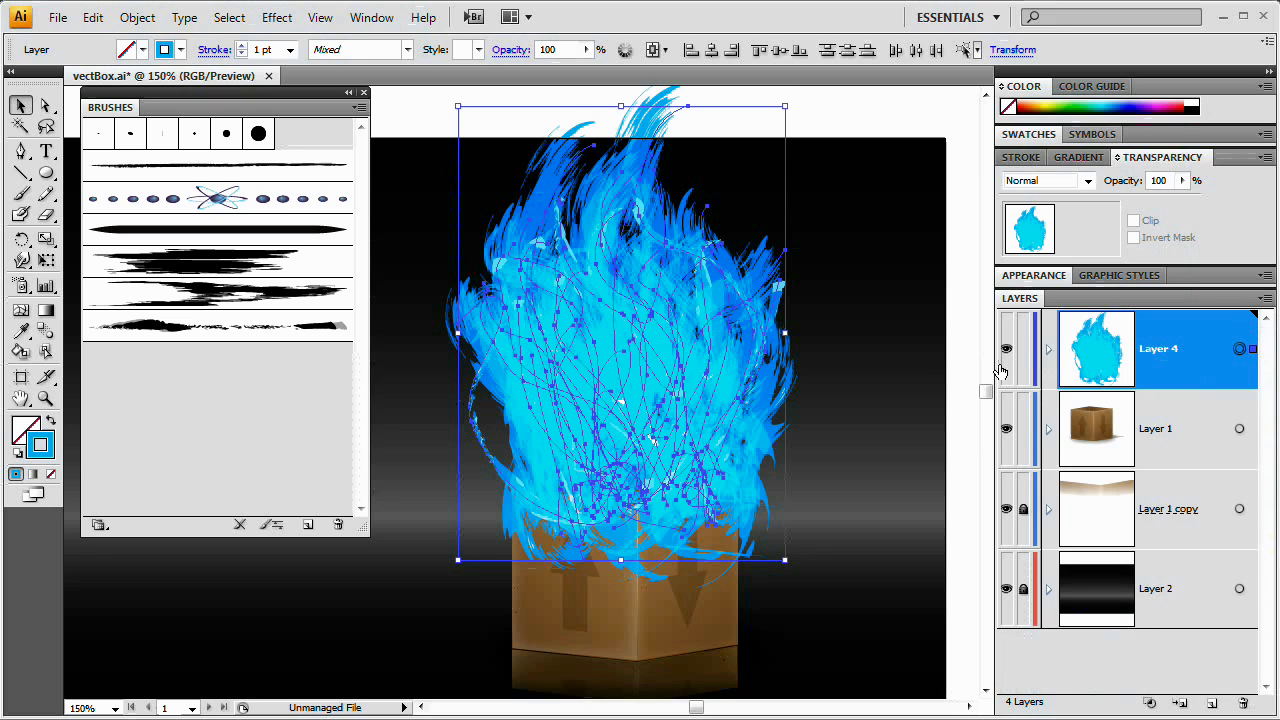
pyautogui.hotkey('ctrl', 'g')
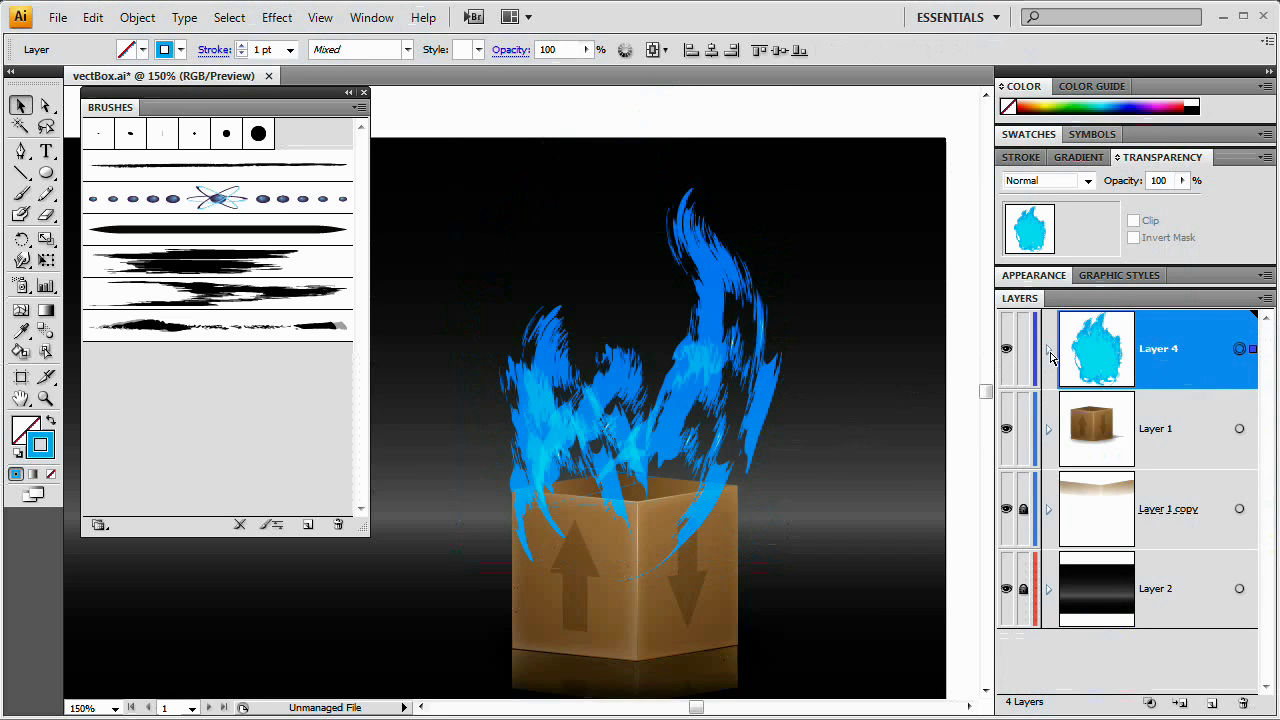
pyautogui.click(1049, 352)
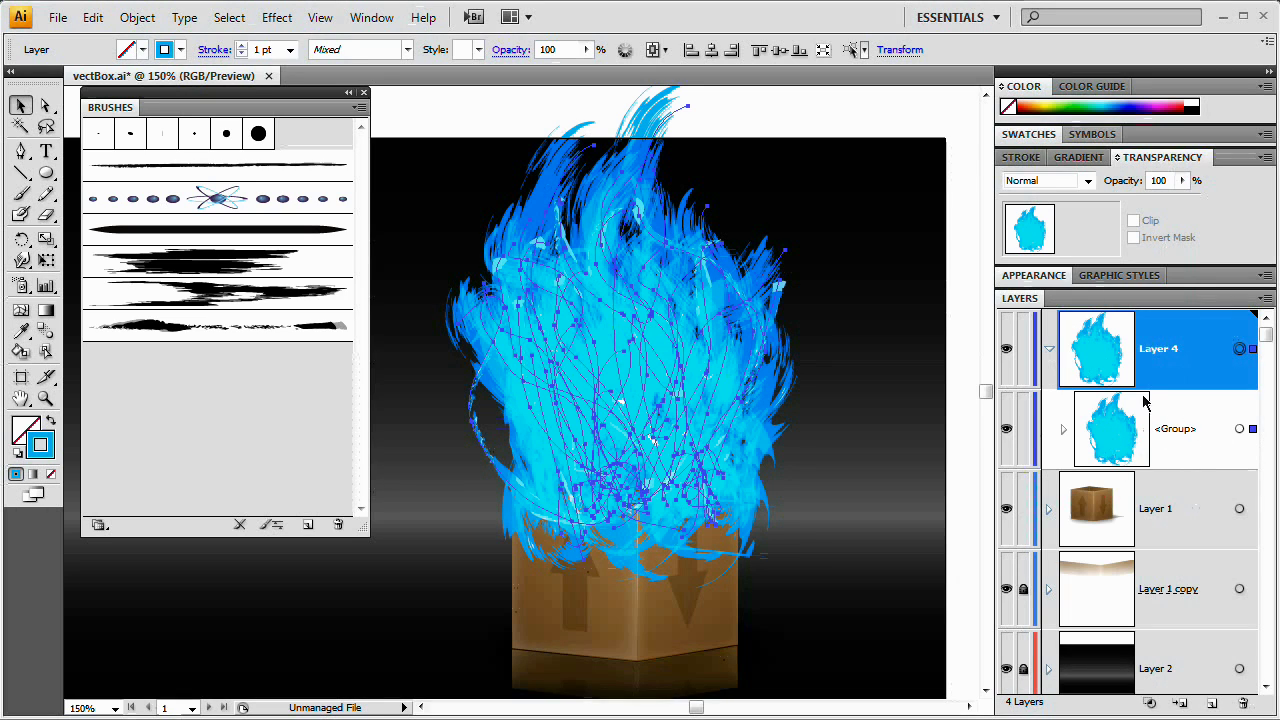
# Clear the brush library out of the way and draw a rectangle enclosing the whole flame on Layer 4.
pyautogui.hotkey('ctrl', 'shift', 'b')
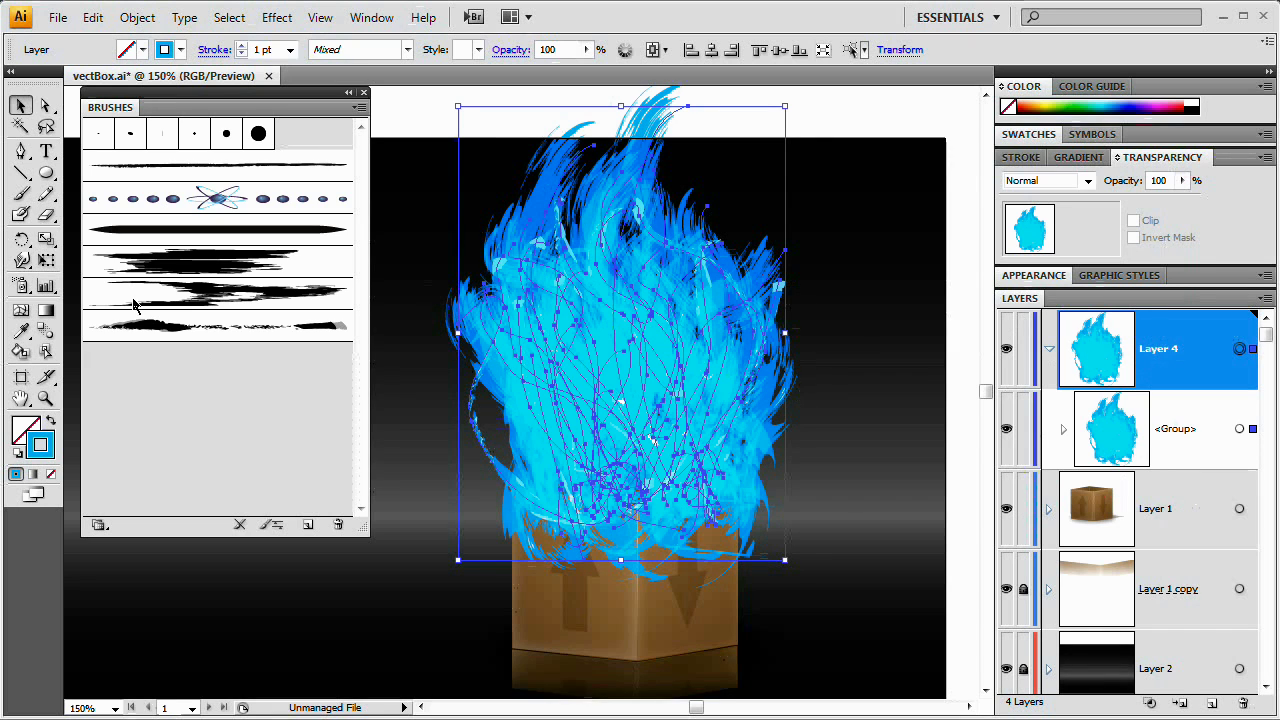
pyautogui.moveTo(46, 173); pyautogui.dragTo(116, 175)
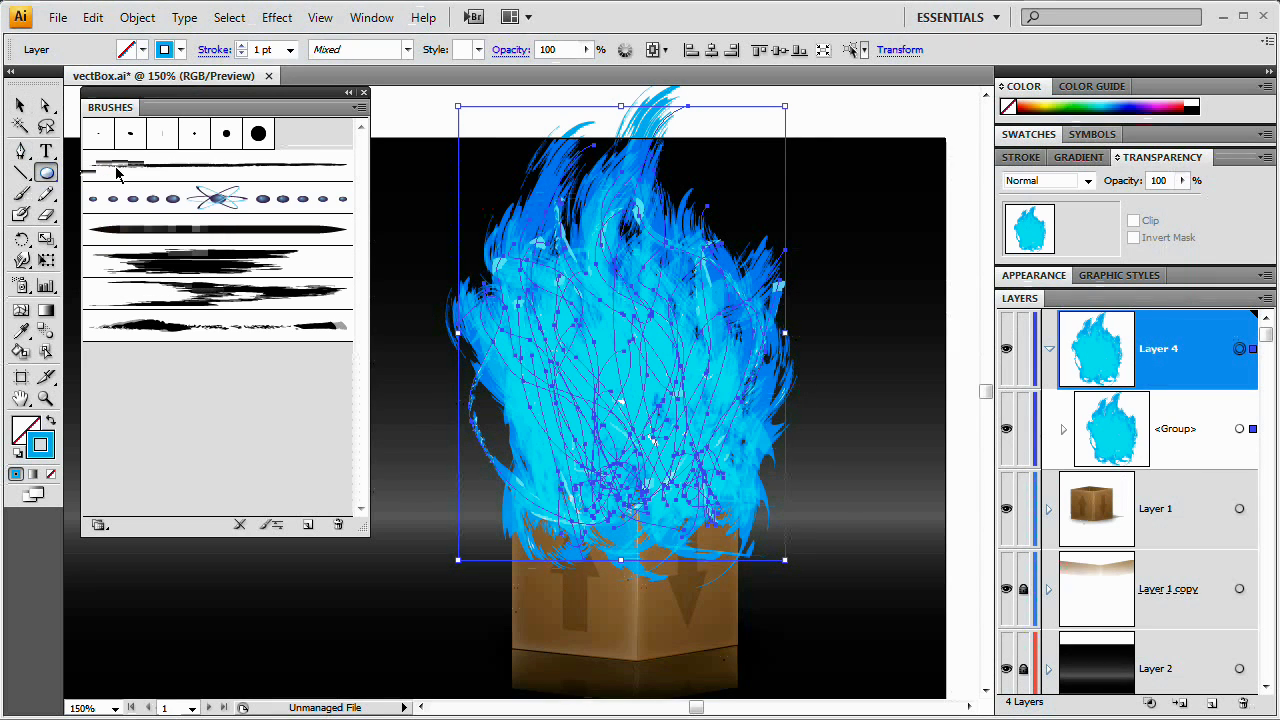
pyautogui.moveTo(300, 100); pyautogui.dragTo(550, 283)
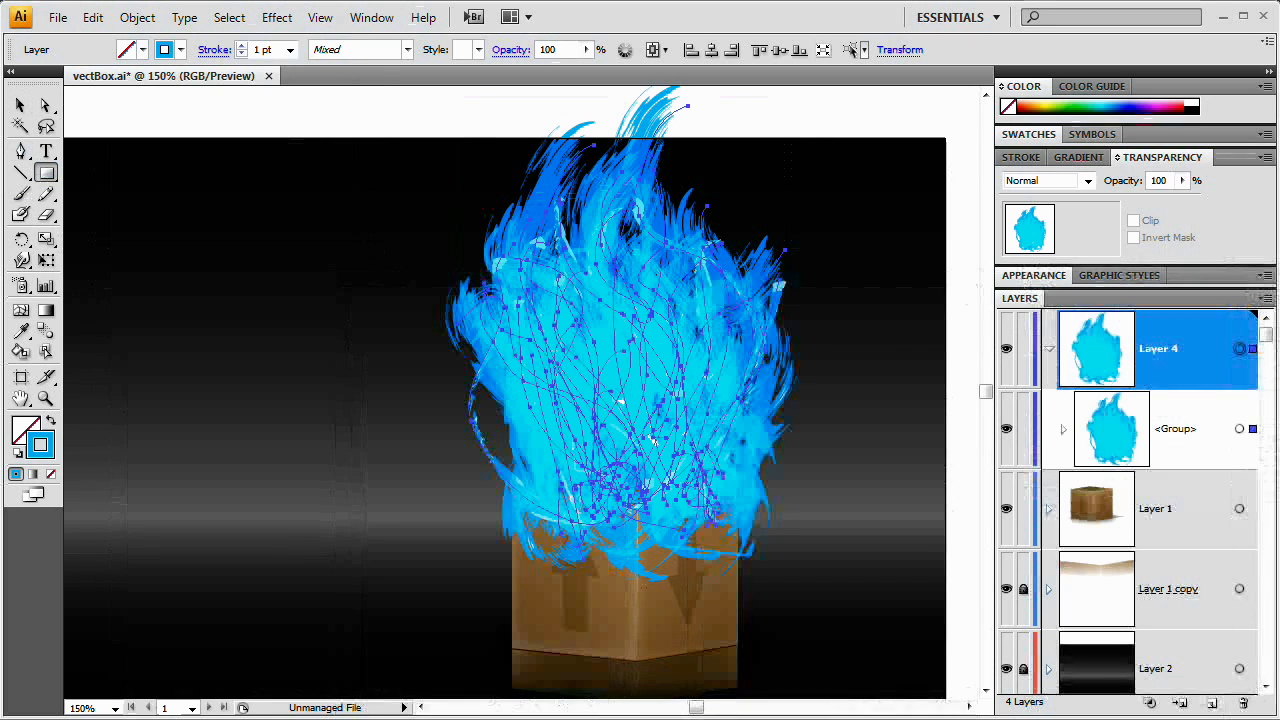
pyautogui.moveTo(648, 288); pyautogui.dragTo(590, 320)
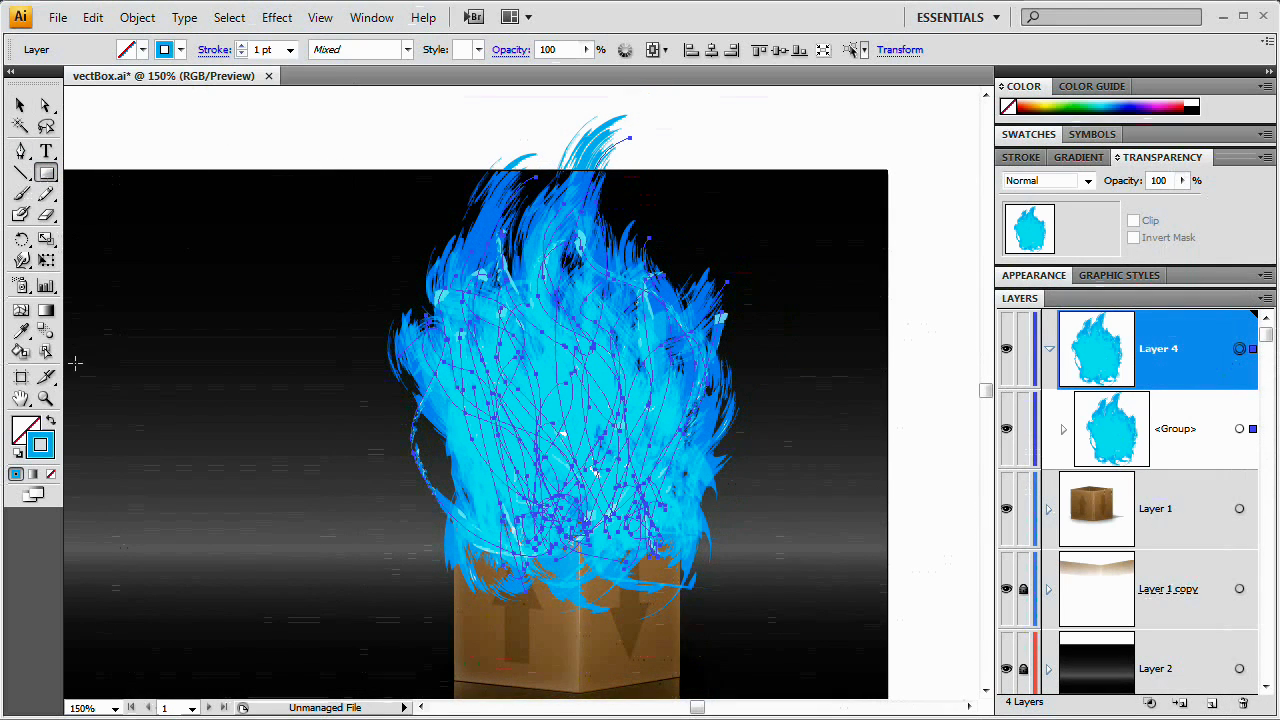
pyautogui.moveTo(347, 101); pyautogui.dragTo(804, 617)
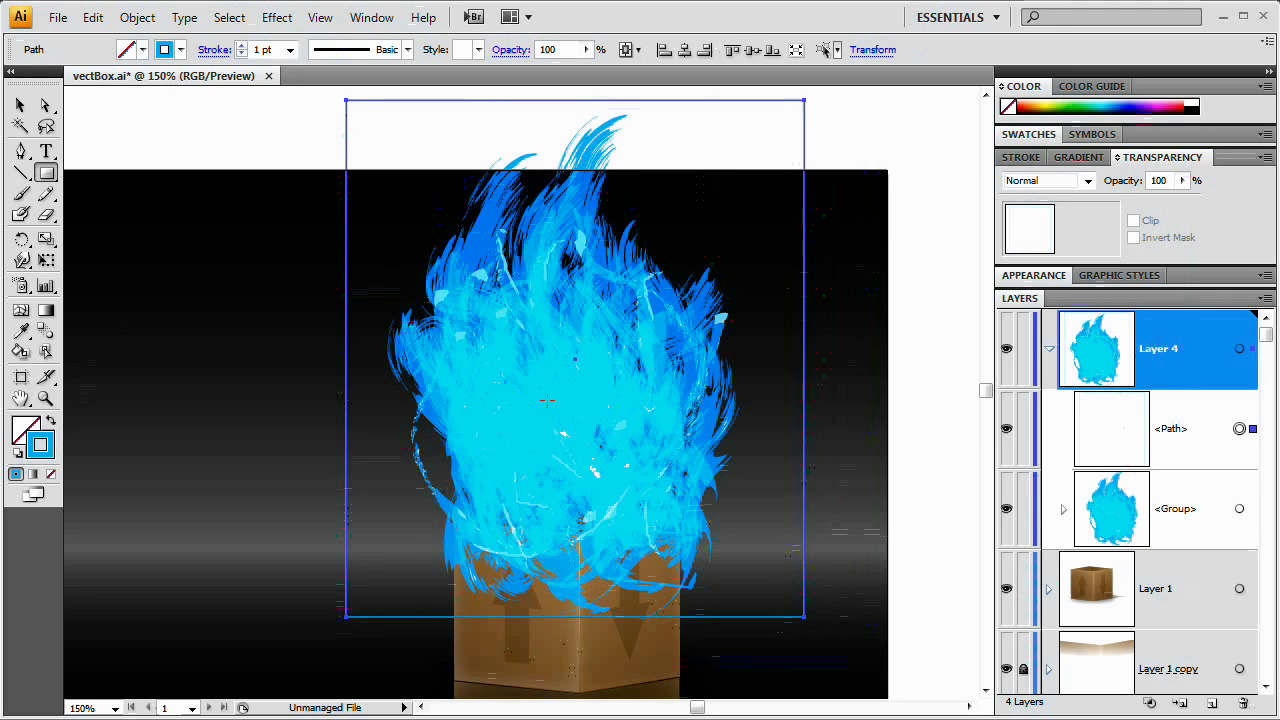
# Give the rectangle over the flame a solid orange fill and no stroke.
pyautogui.click(50, 423)
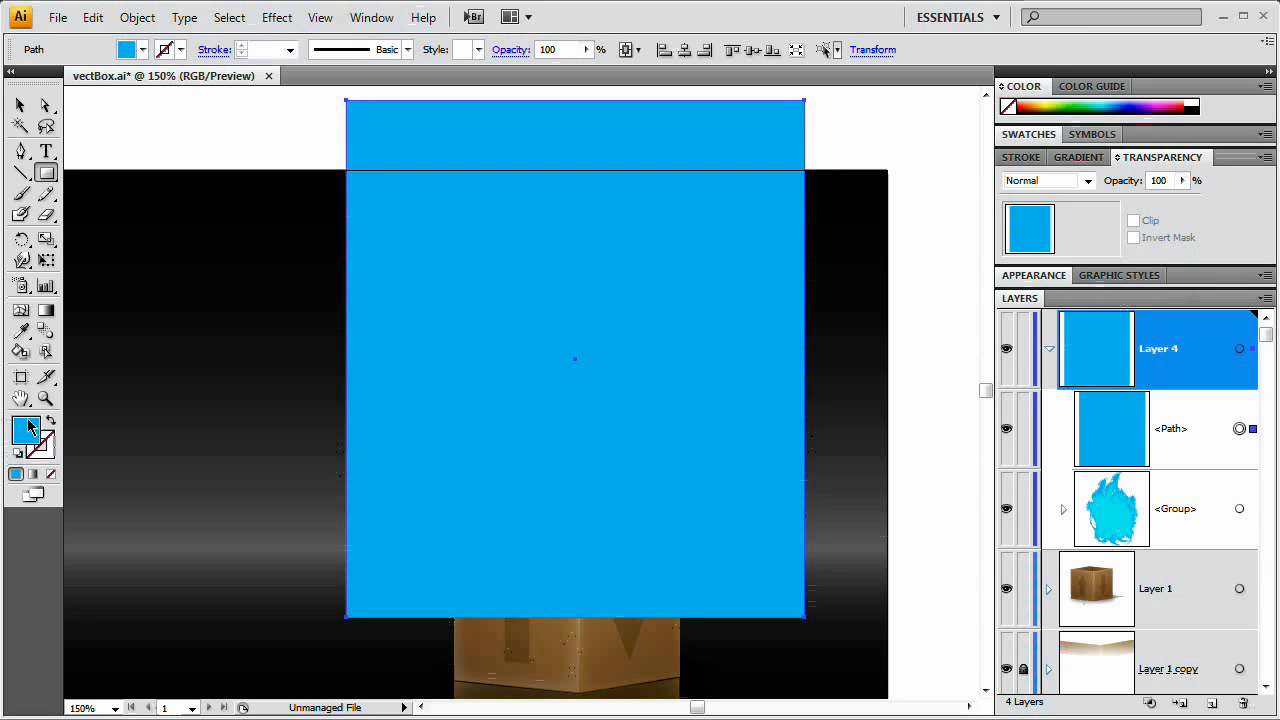
pyautogui.click(1040, 101)
pyautogui.moveTo(1036, 104); pyautogui.dragTo(1035, 103)
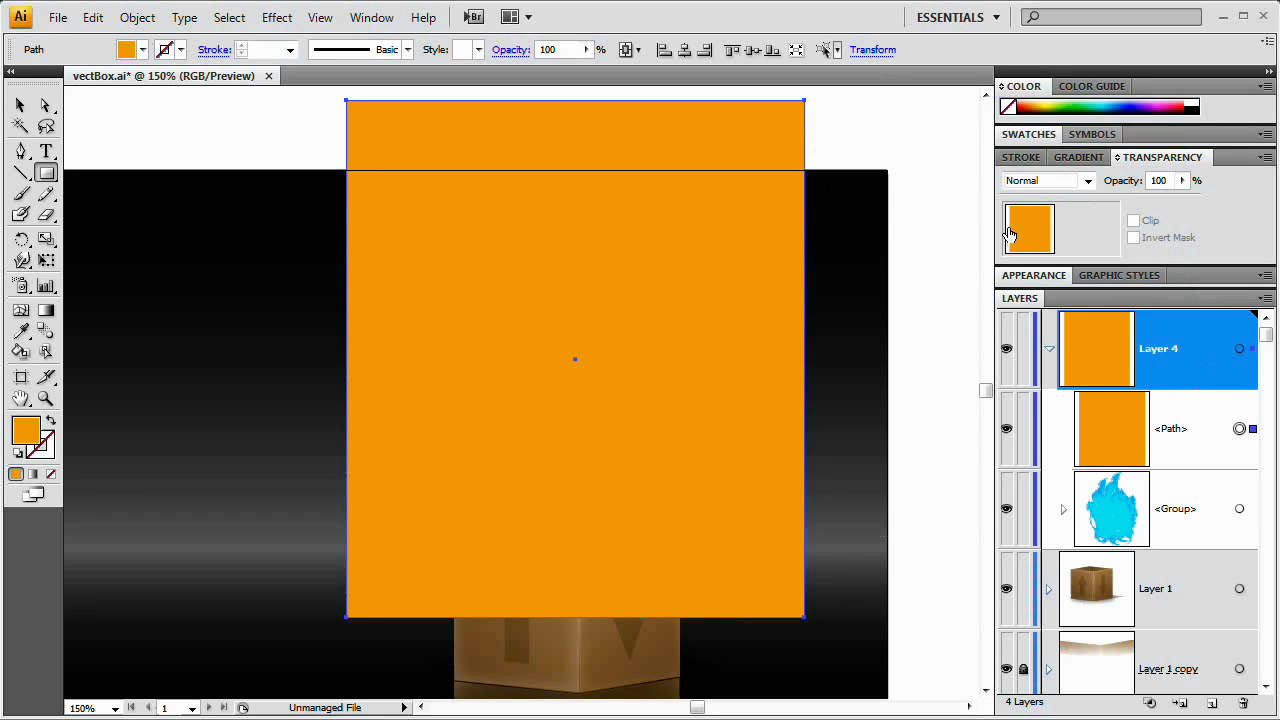
# Add a clipping opacity mask to the orange rectangle, paste the flame group into it with white strokes, and return to the artwork.
pyautogui.click(1087, 231)
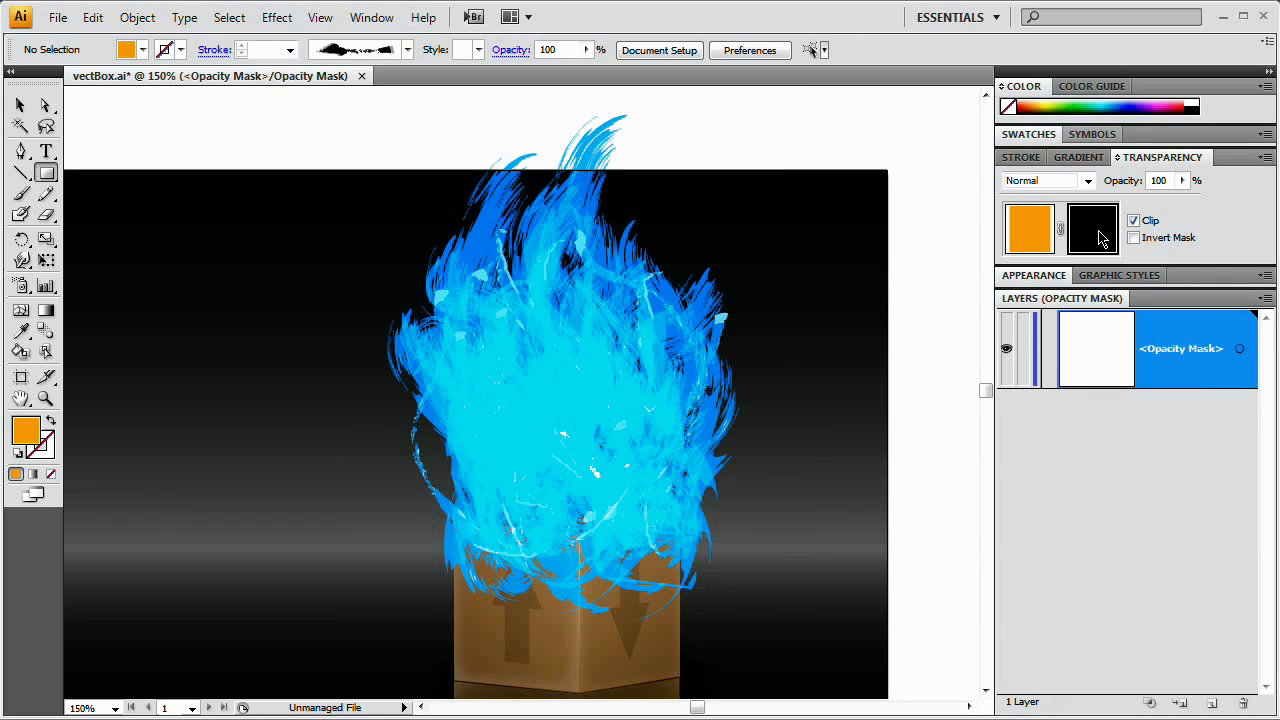
pyautogui.hotkey('ctrl', 'v')
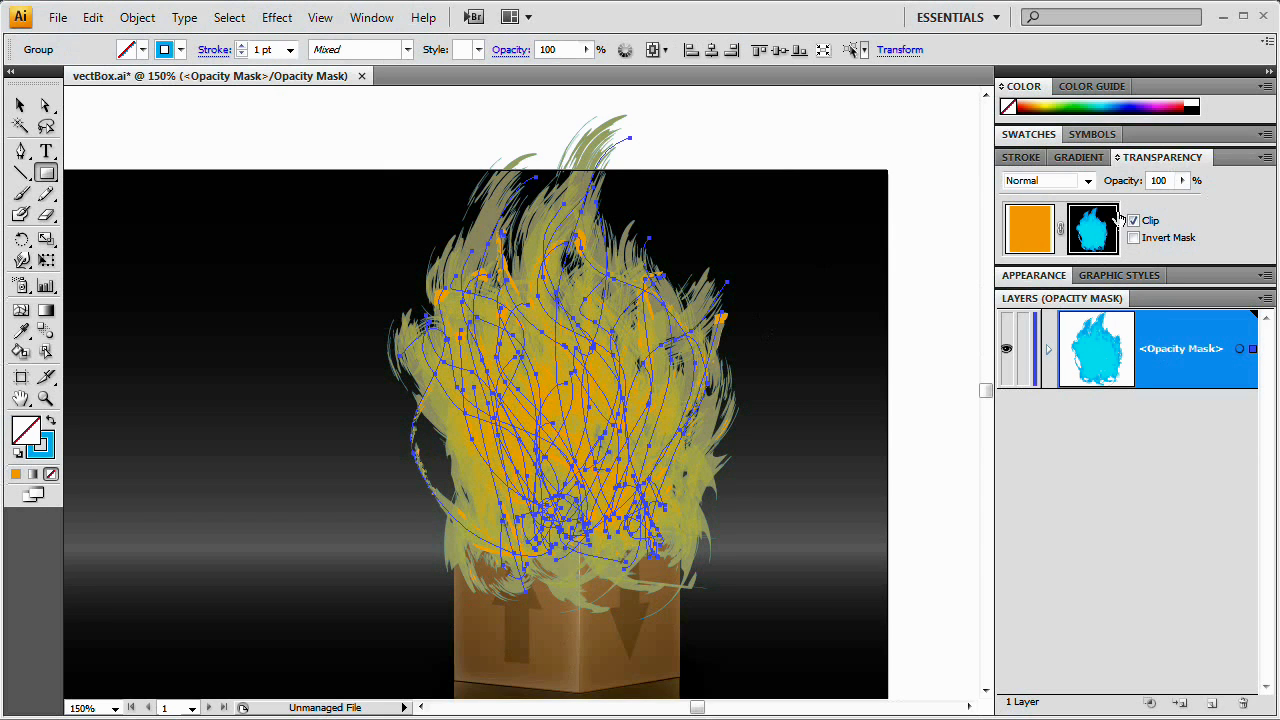
pyautogui.press('x')
pyautogui.click(1193, 109)
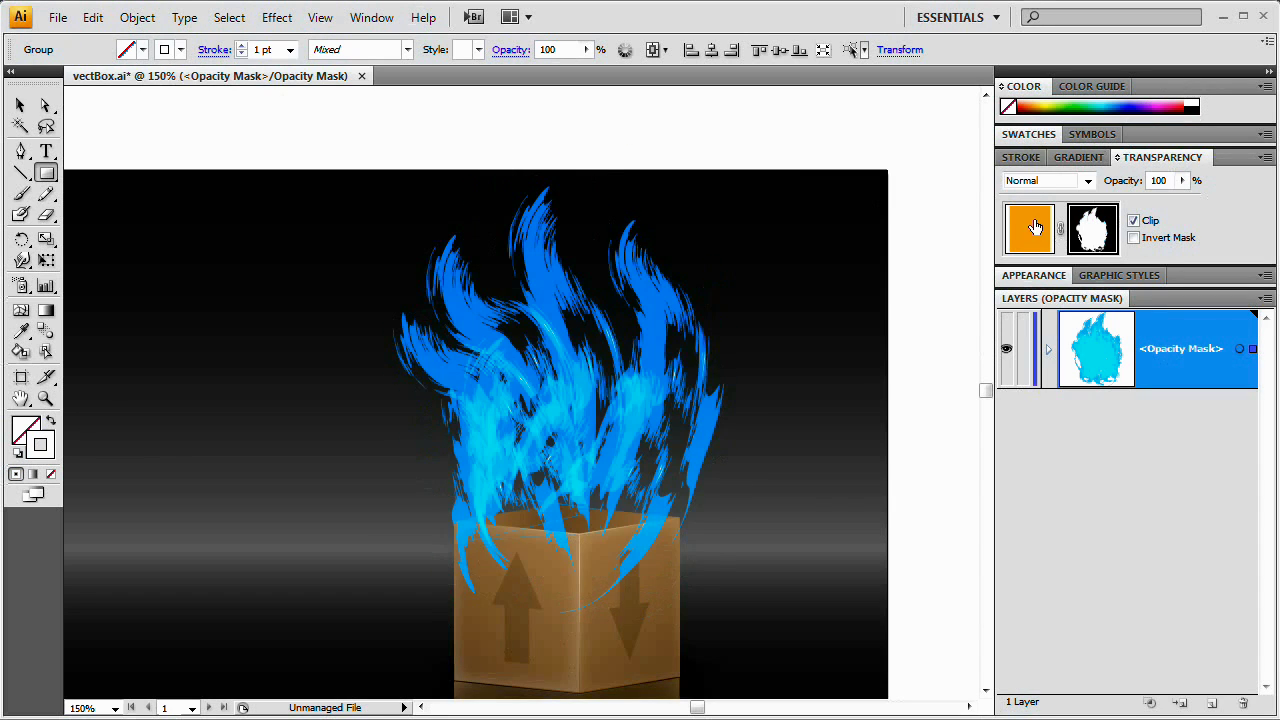
pyautogui.click(1034, 236)
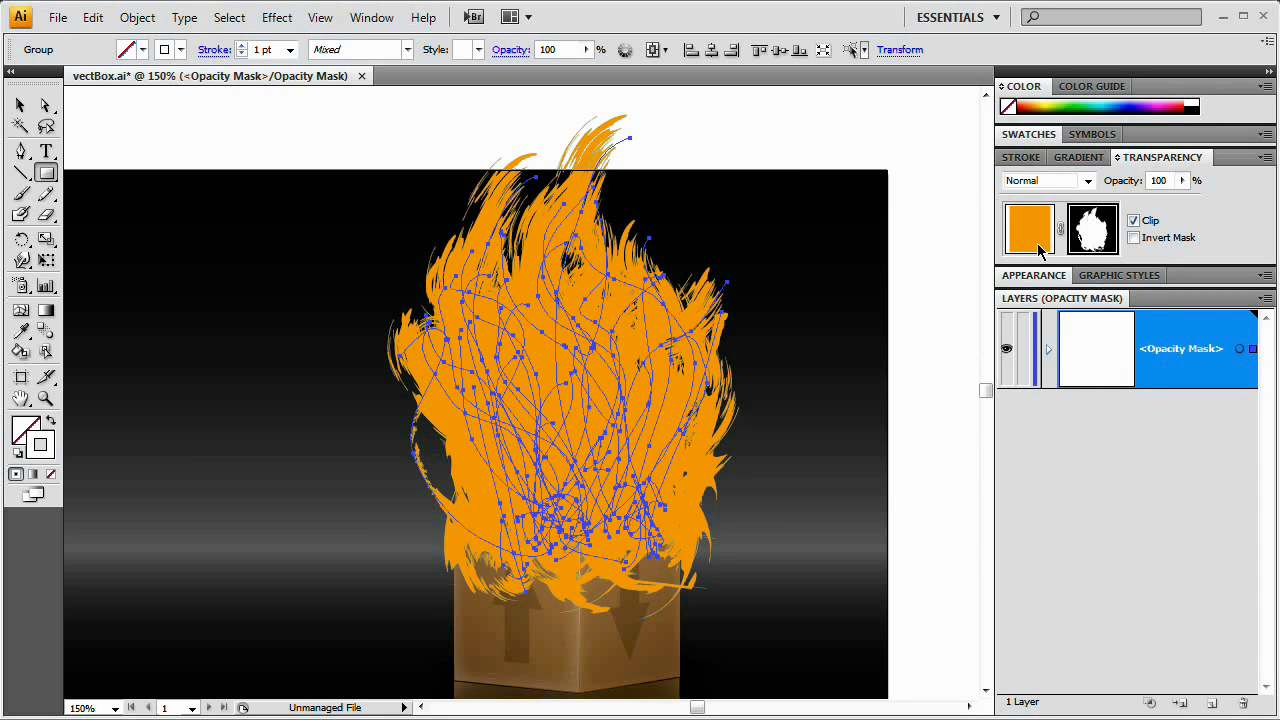
pyautogui.click(1031, 238)
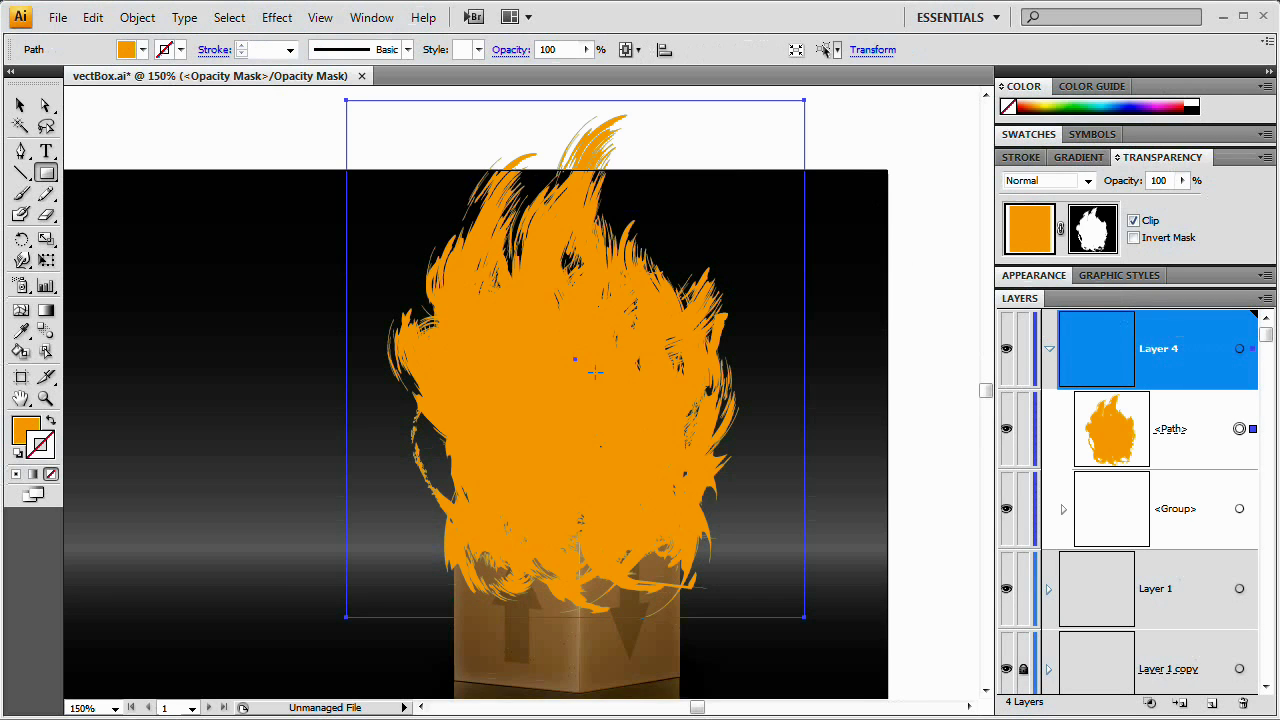
# Try the Color blending mode on the masked orange rectangle and settle on Hue.
pyautogui.click(1087, 181)
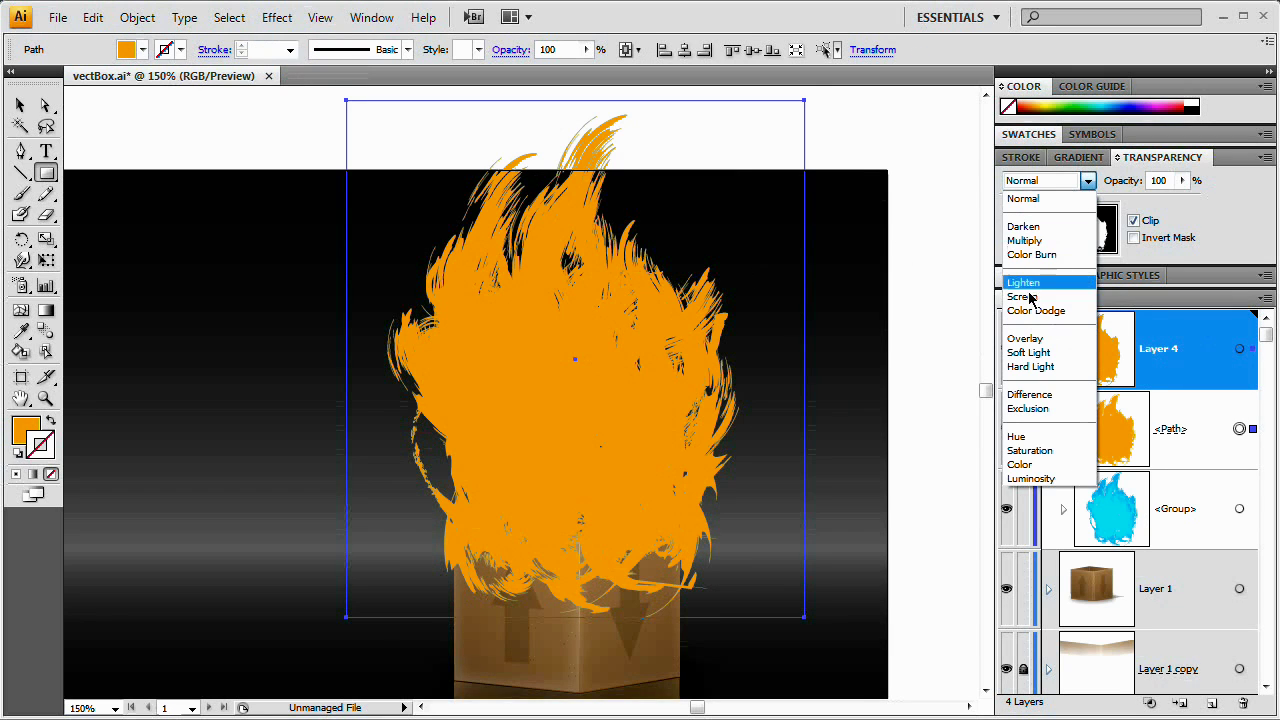
pyautogui.click(1030, 464)
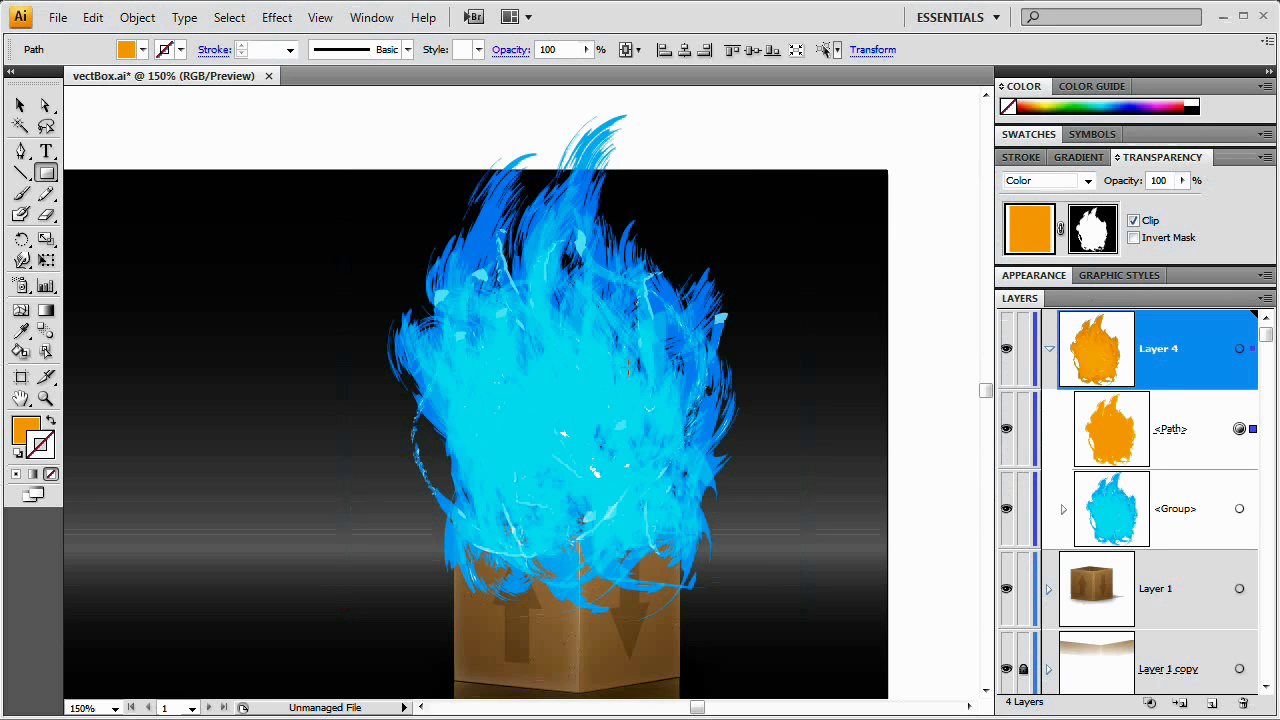
pyautogui.click(1087, 181)
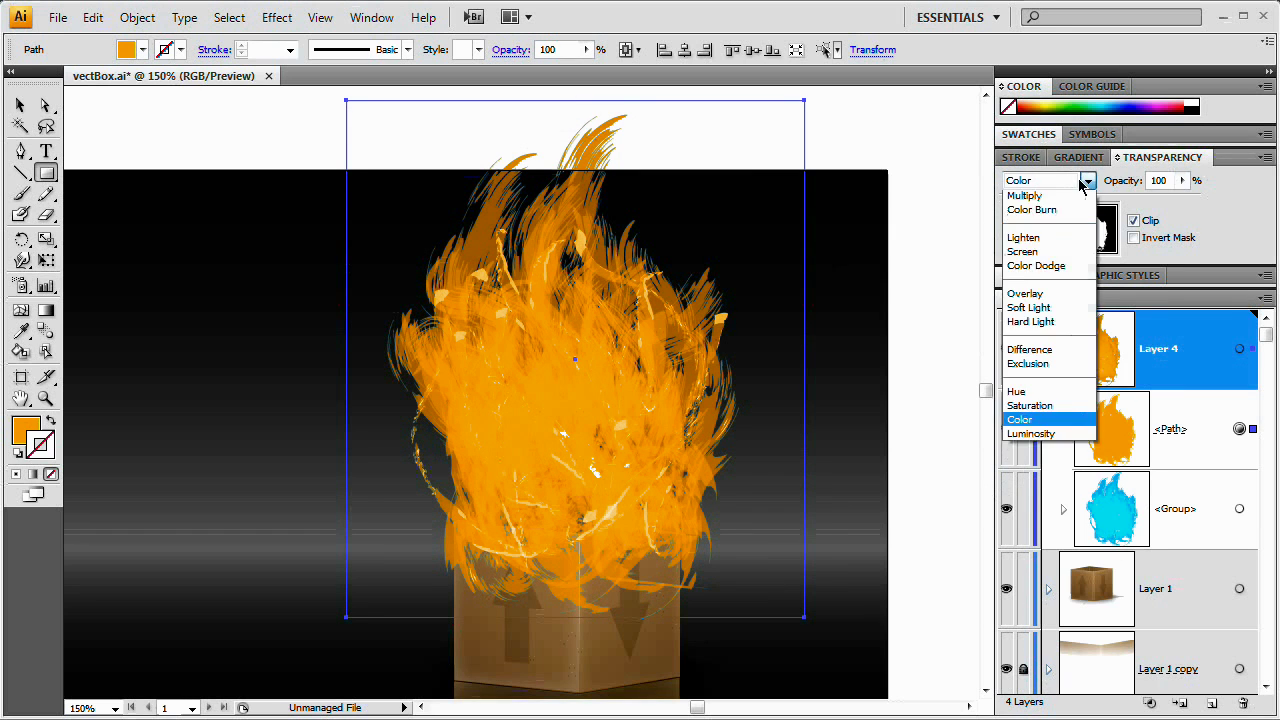
pyautogui.click(1022, 440)
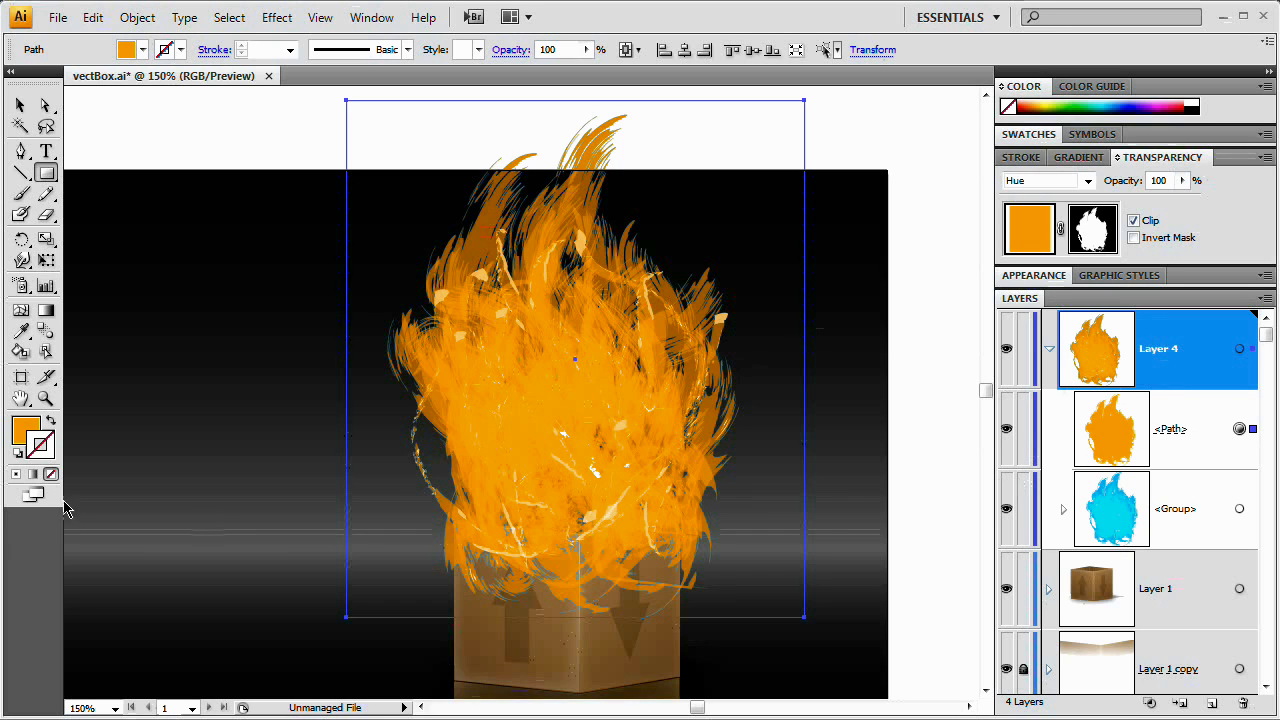
# Try a green fill swatch on the masked rectangle to recolour the flame, and settle on pure red.
pyautogui.click(22, 431)
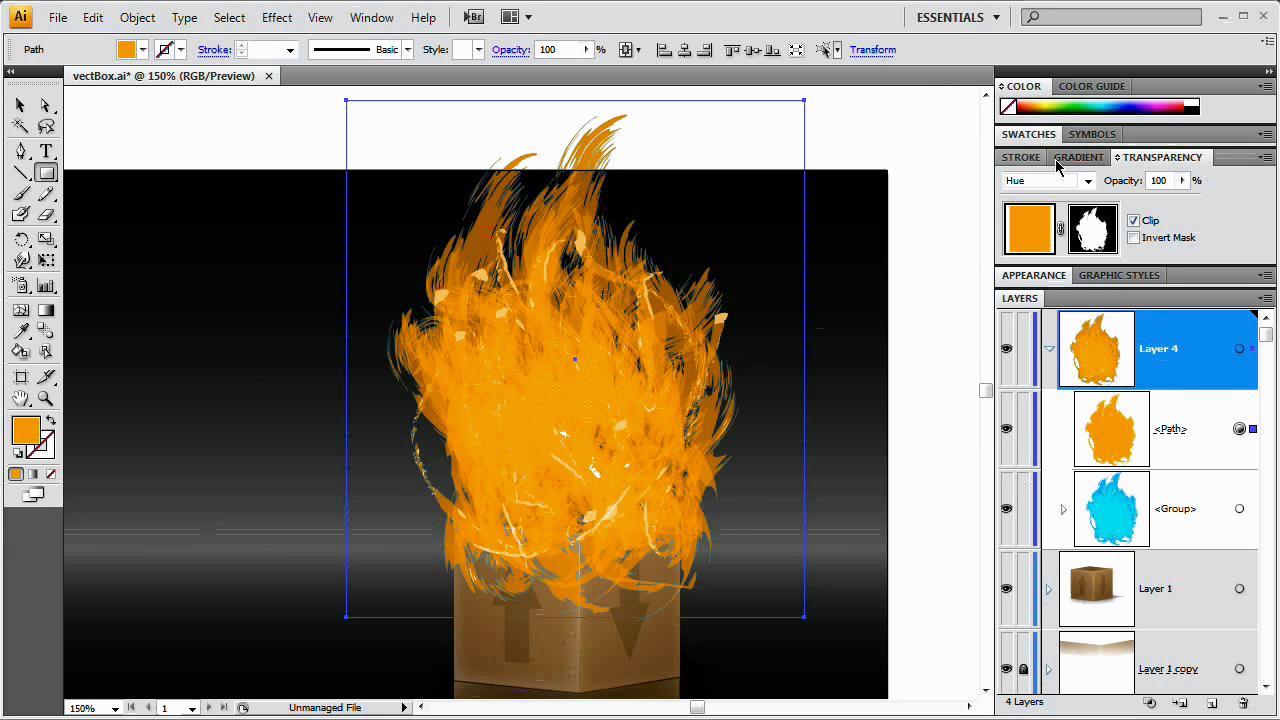
pyautogui.click(1028, 135)
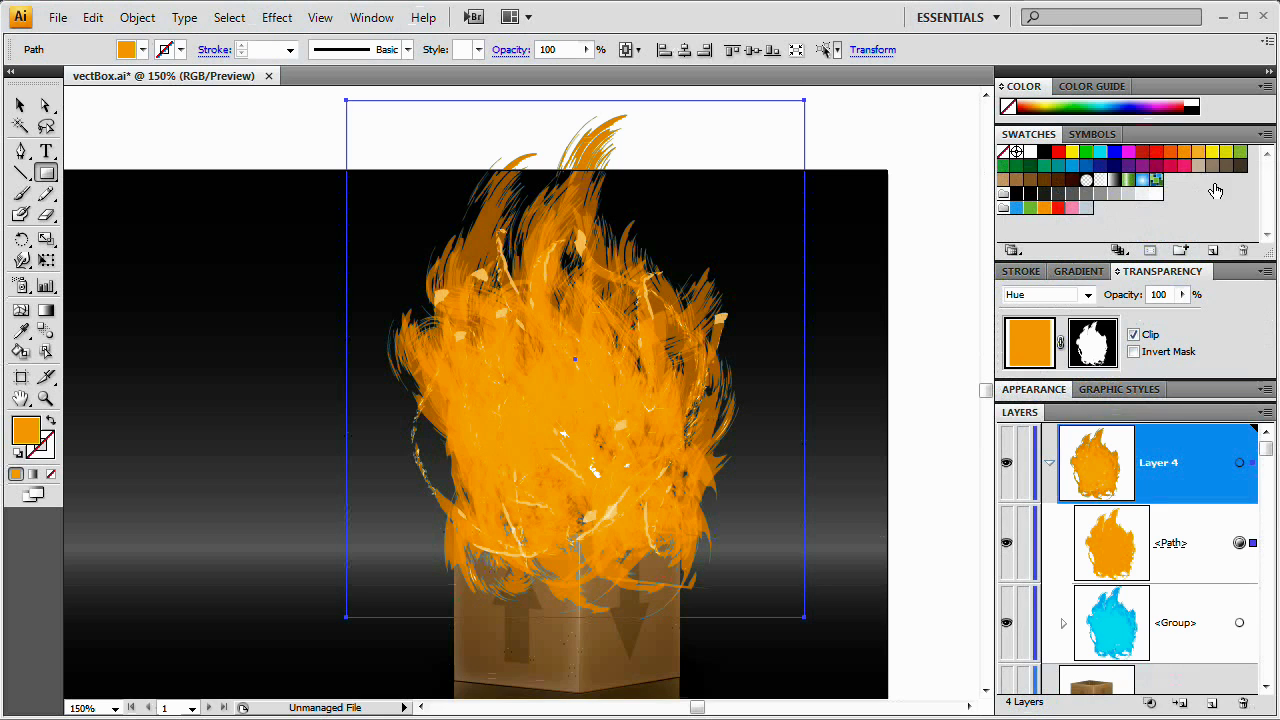
pyautogui.click(1240, 152)
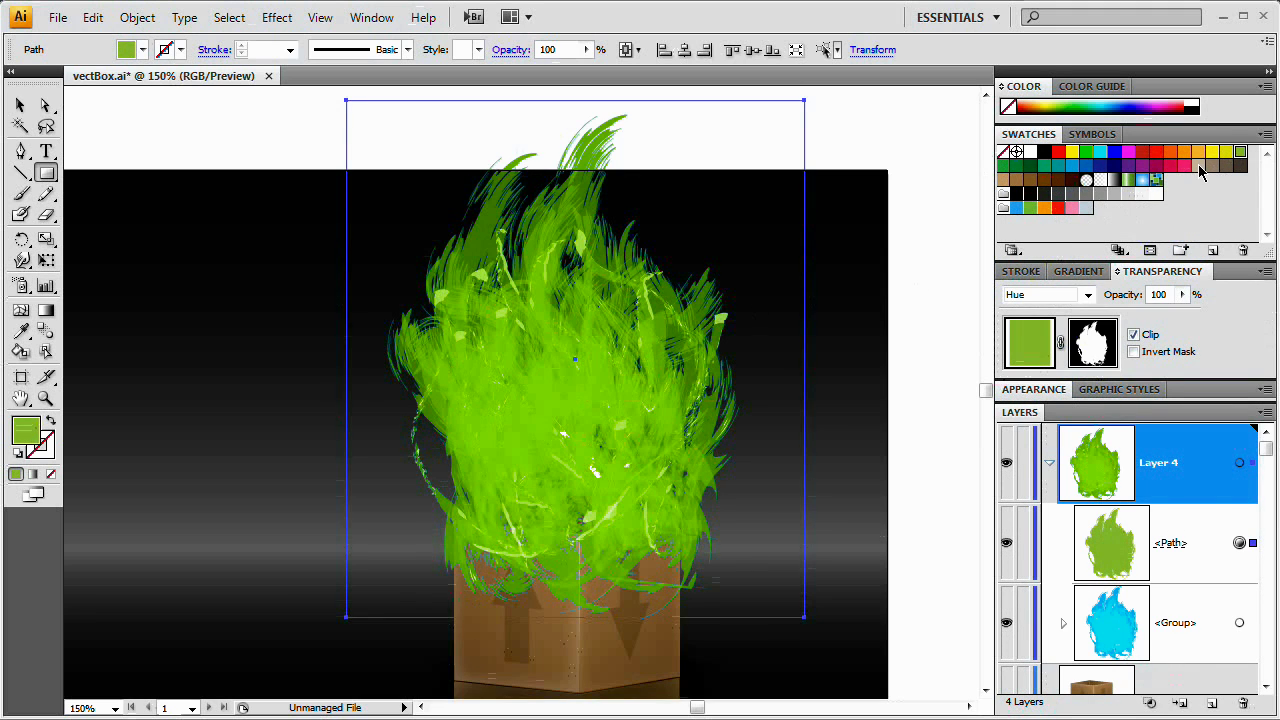
pyautogui.click(1058, 152)
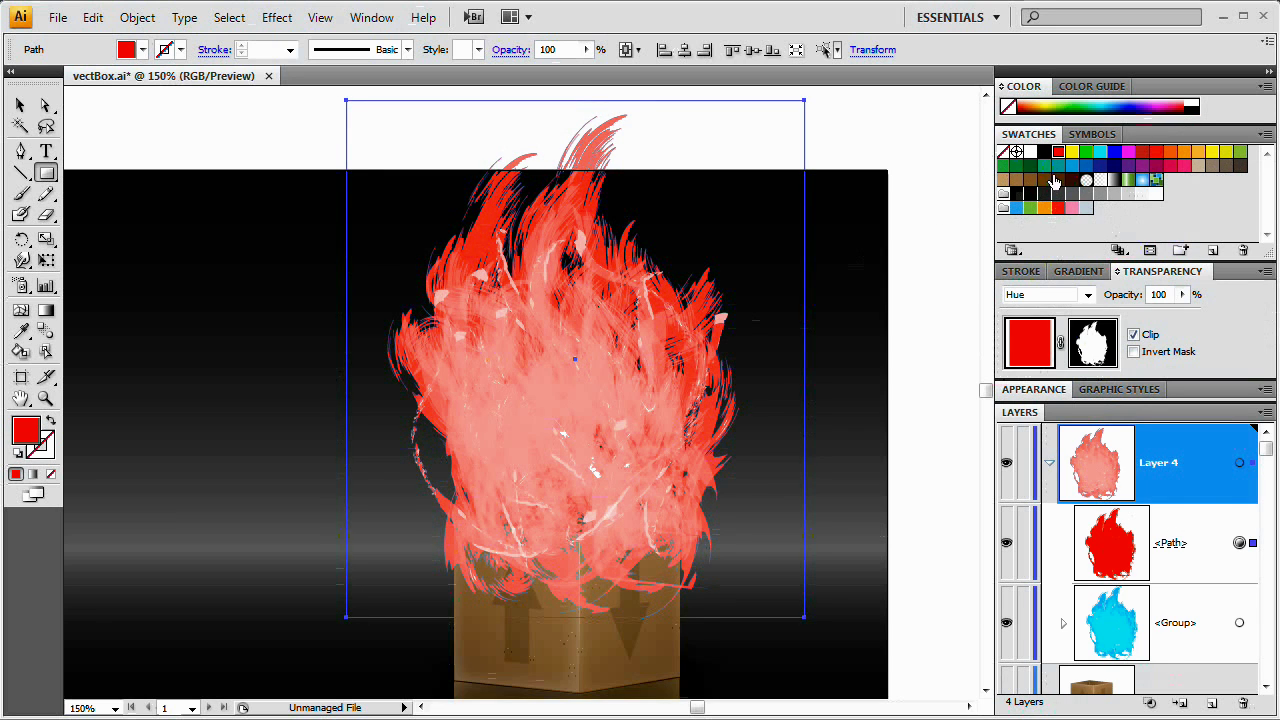
pyautogui.click(1067, 209)
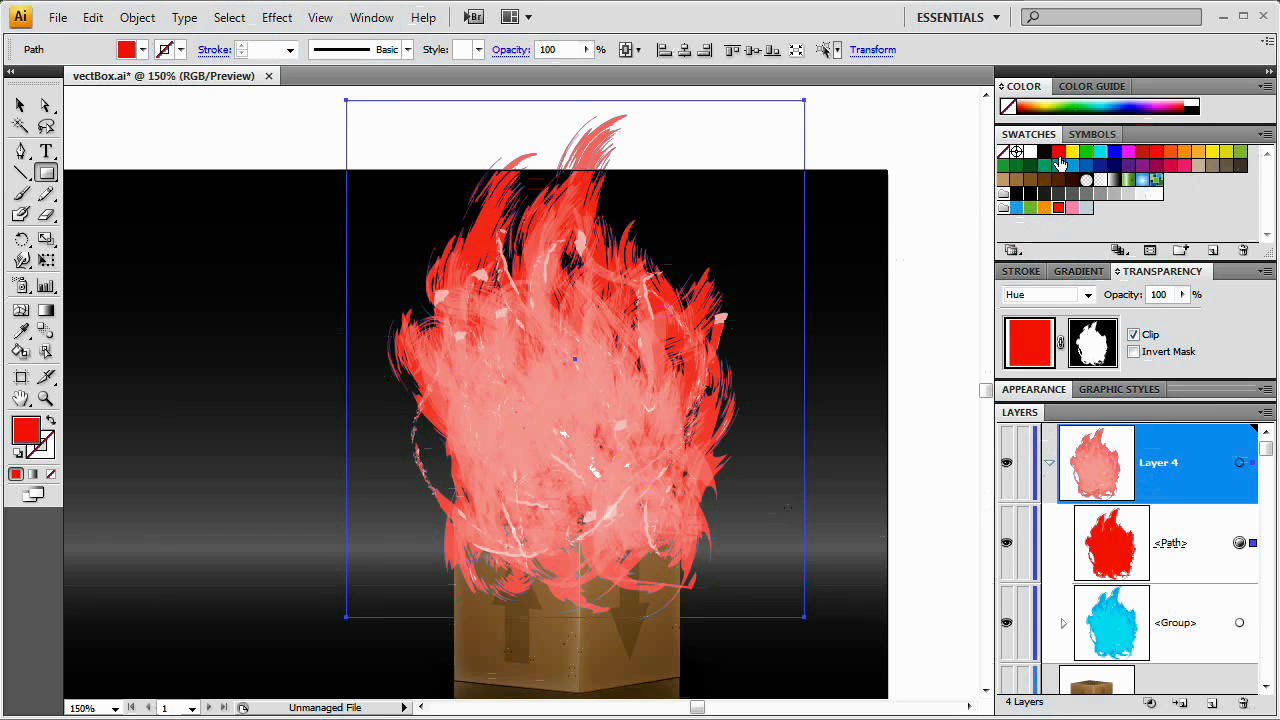
pyautogui.click(1058, 155)
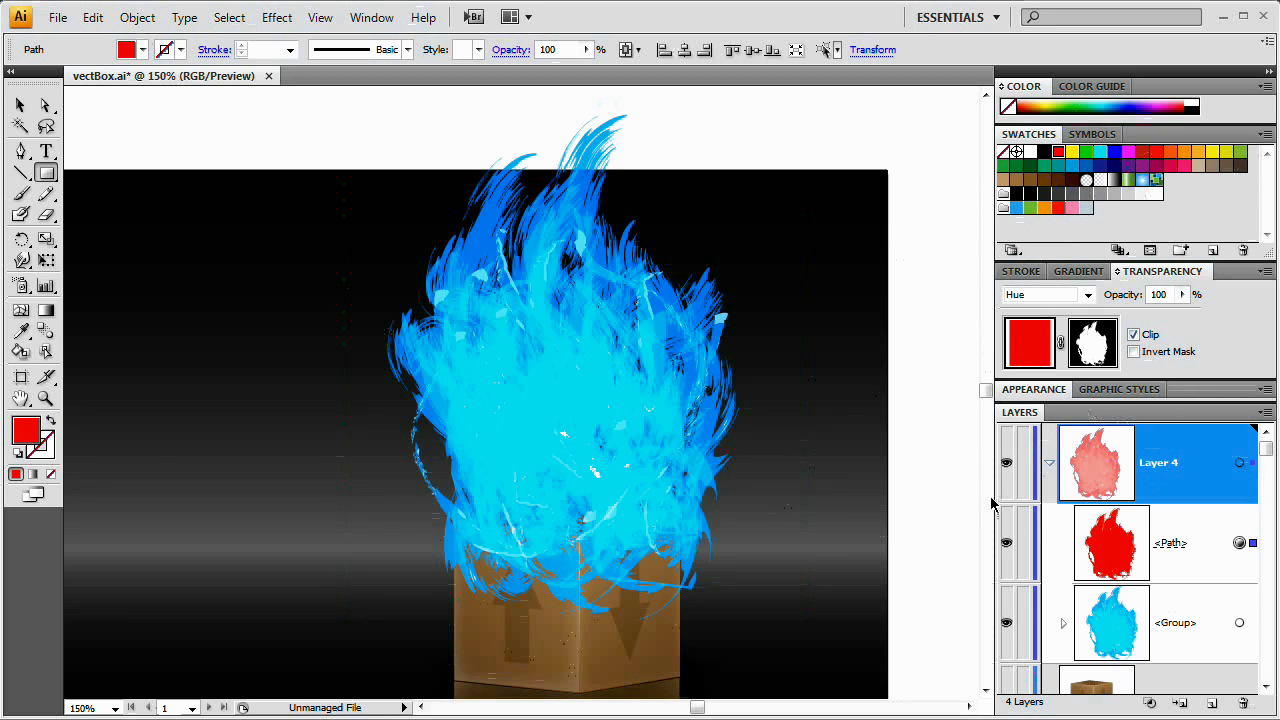
pyautogui.hotkey('ctrl', 'shift', 'z')
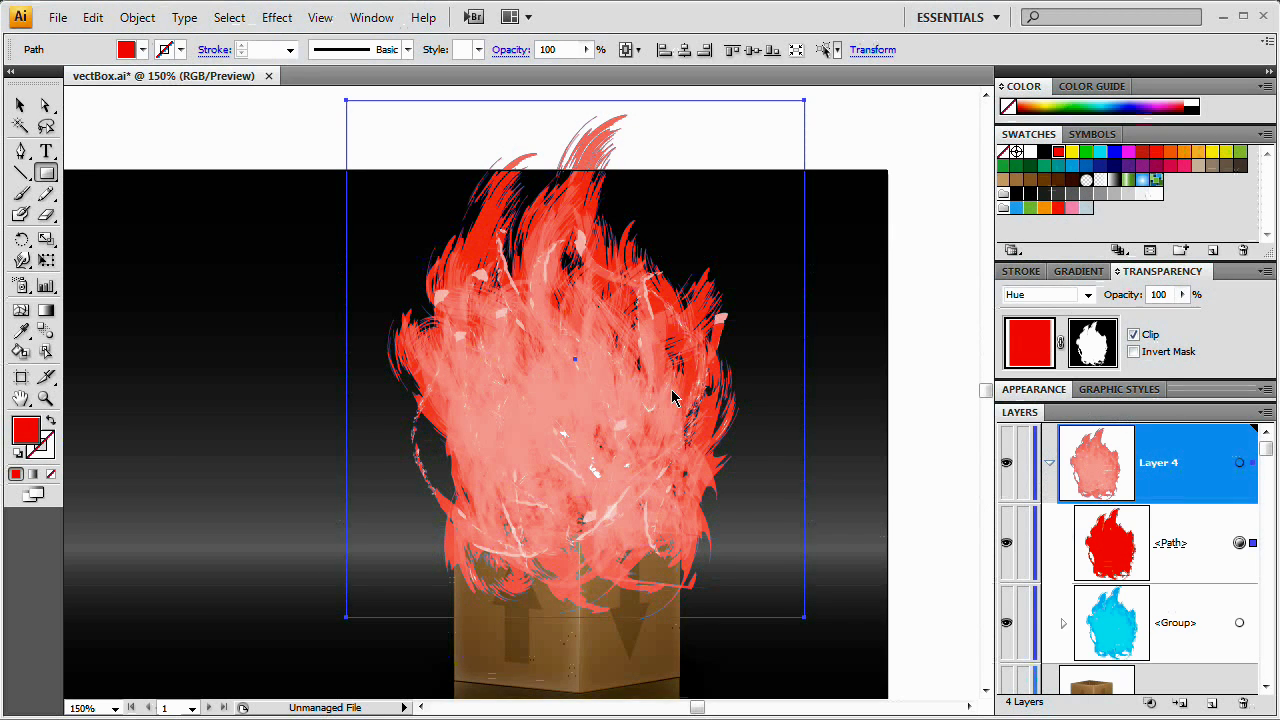
# Collapse Layer 4 and expand Layer 1's contents, collapsing the transparency options and swatches to make room.
pyautogui.moveTo(672, 391); pyautogui.dragTo(650, 377)
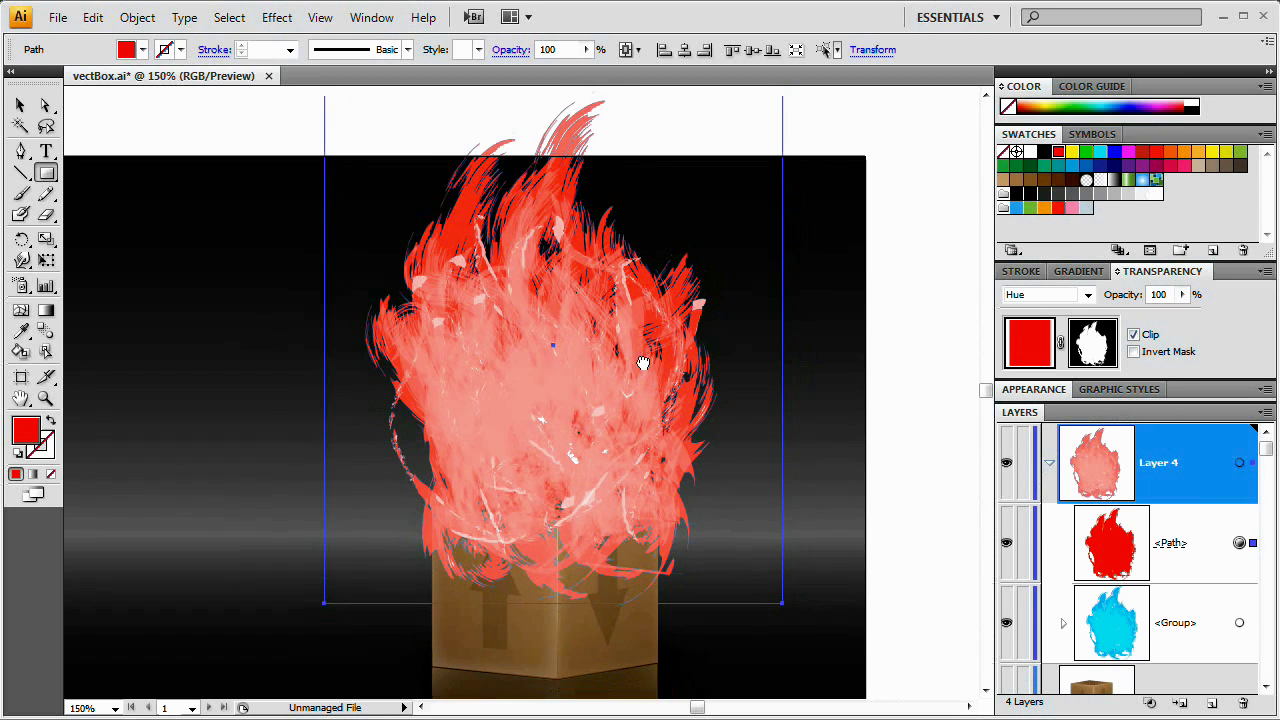
pyautogui.click(1049, 464)
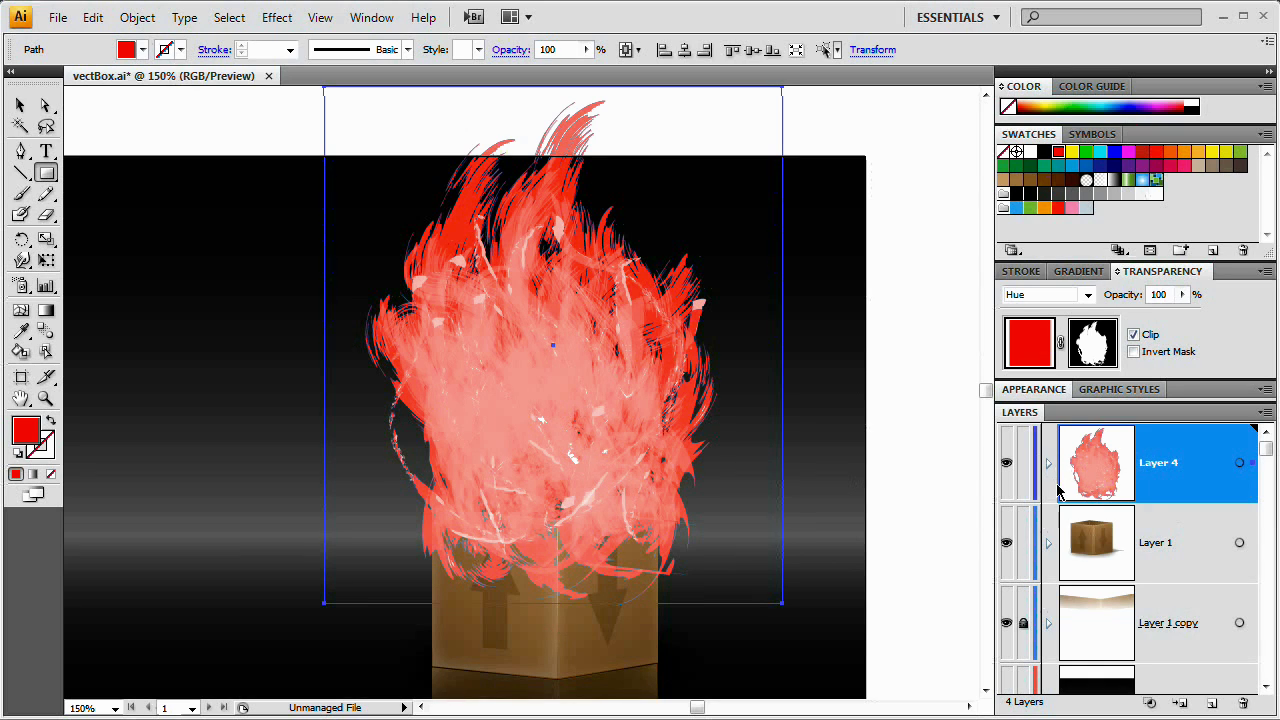
pyautogui.click(1049, 544)
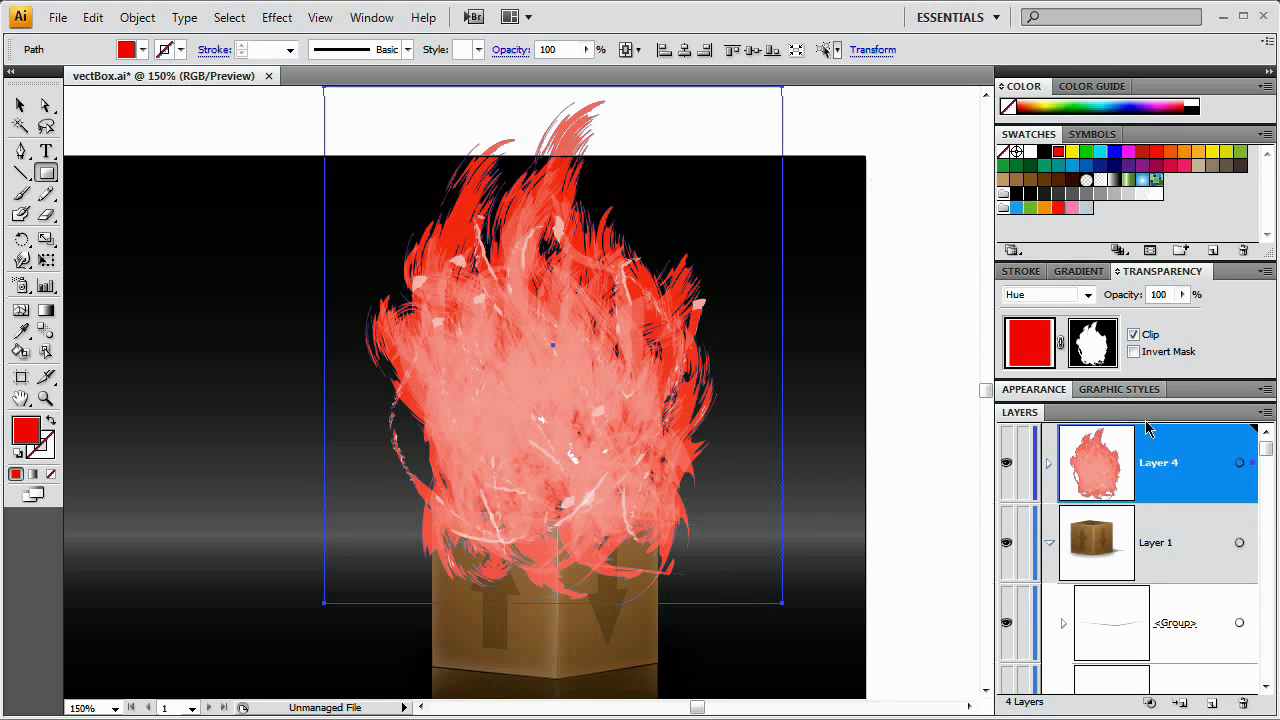
pyautogui.doubleClick(1170, 276)
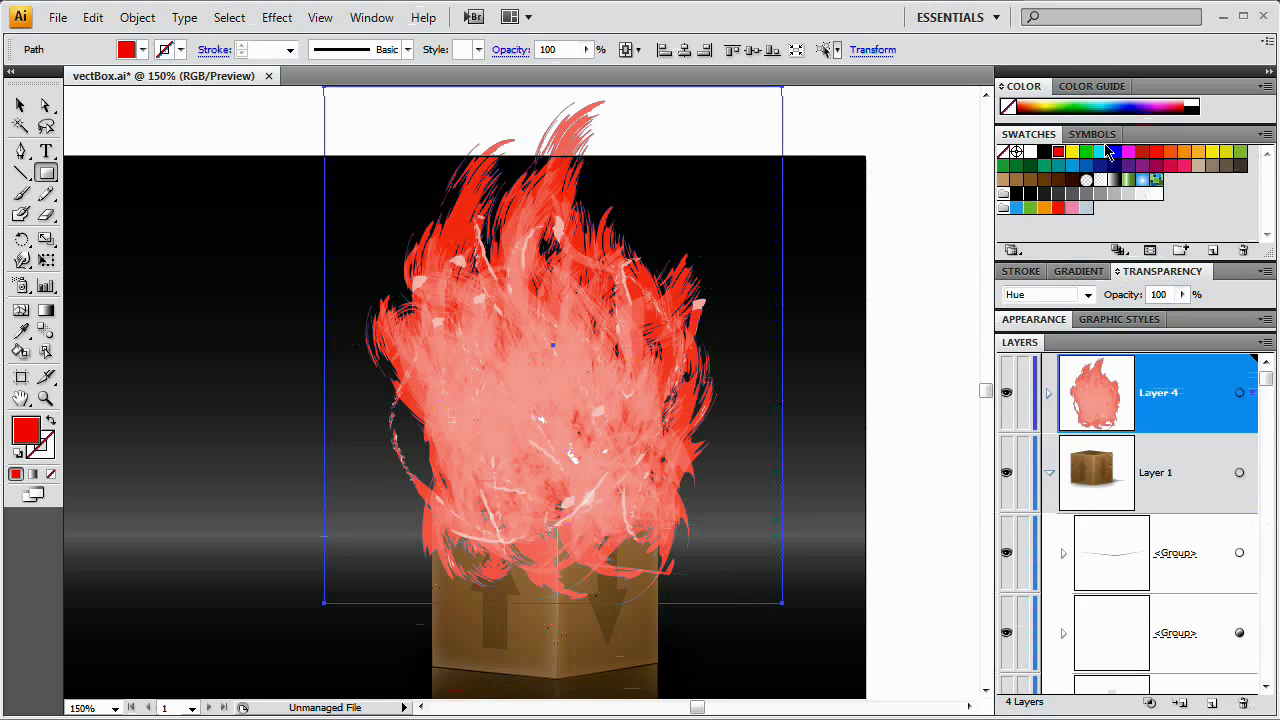
pyautogui.doubleClick(1040, 134)
# Examine Layer 1's stacking order, targeting the box's two front-face paths to find where they meet the back-panel groups.
pyautogui.moveTo(1267, 266); pyautogui.dragTo(1266, 514)
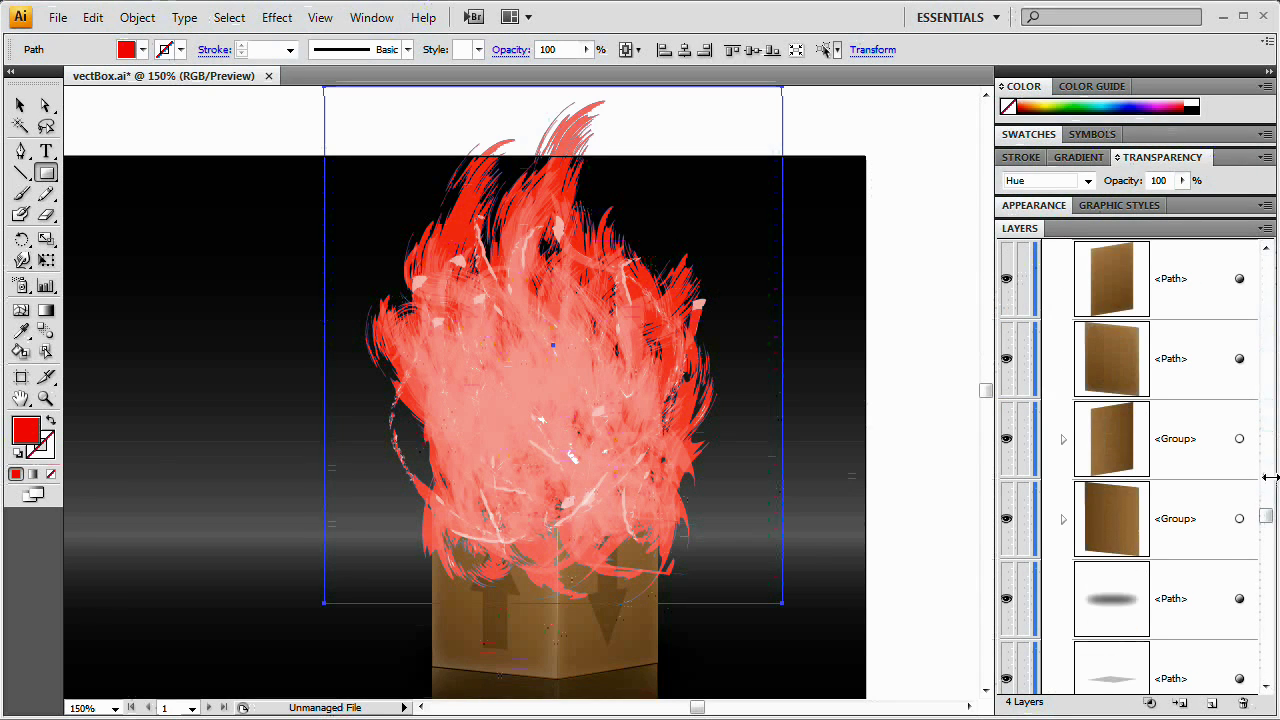
pyautogui.click(1239, 358)
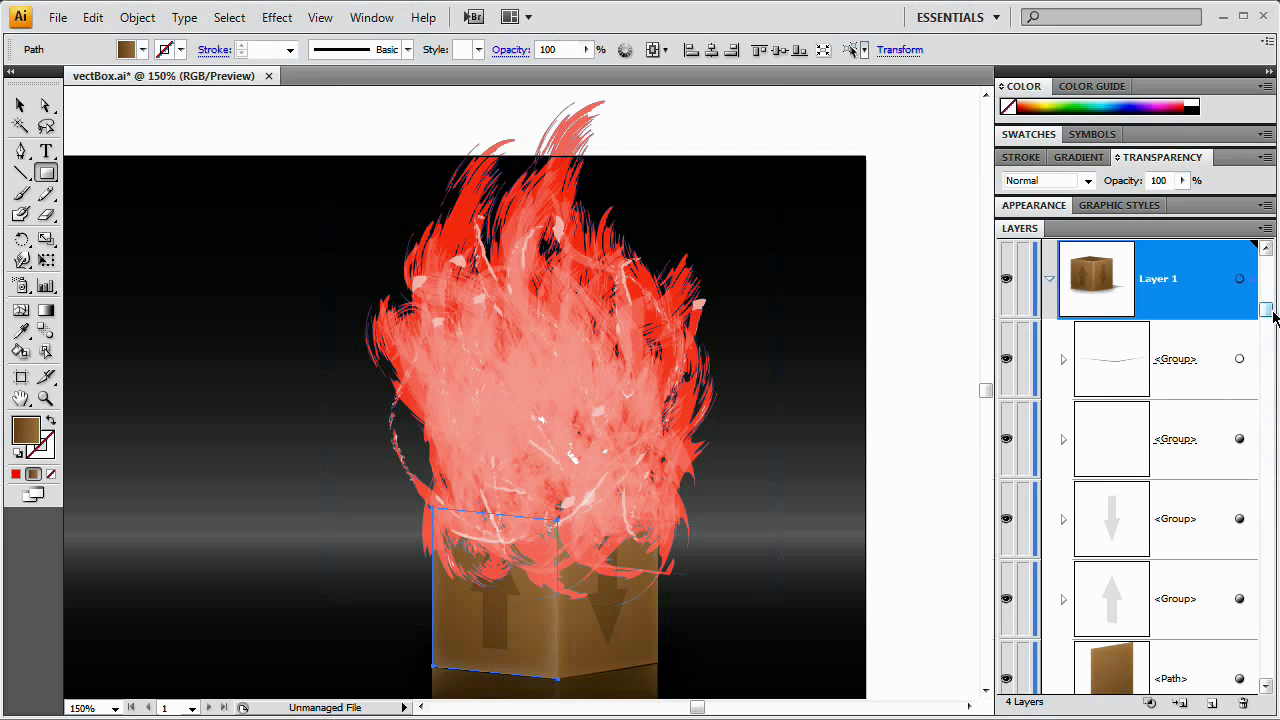
pyautogui.moveTo(1266, 312); pyautogui.dragTo(1276, 458)
pyautogui.click(1239, 358)
pyautogui.scroll(1, 1243, 362)
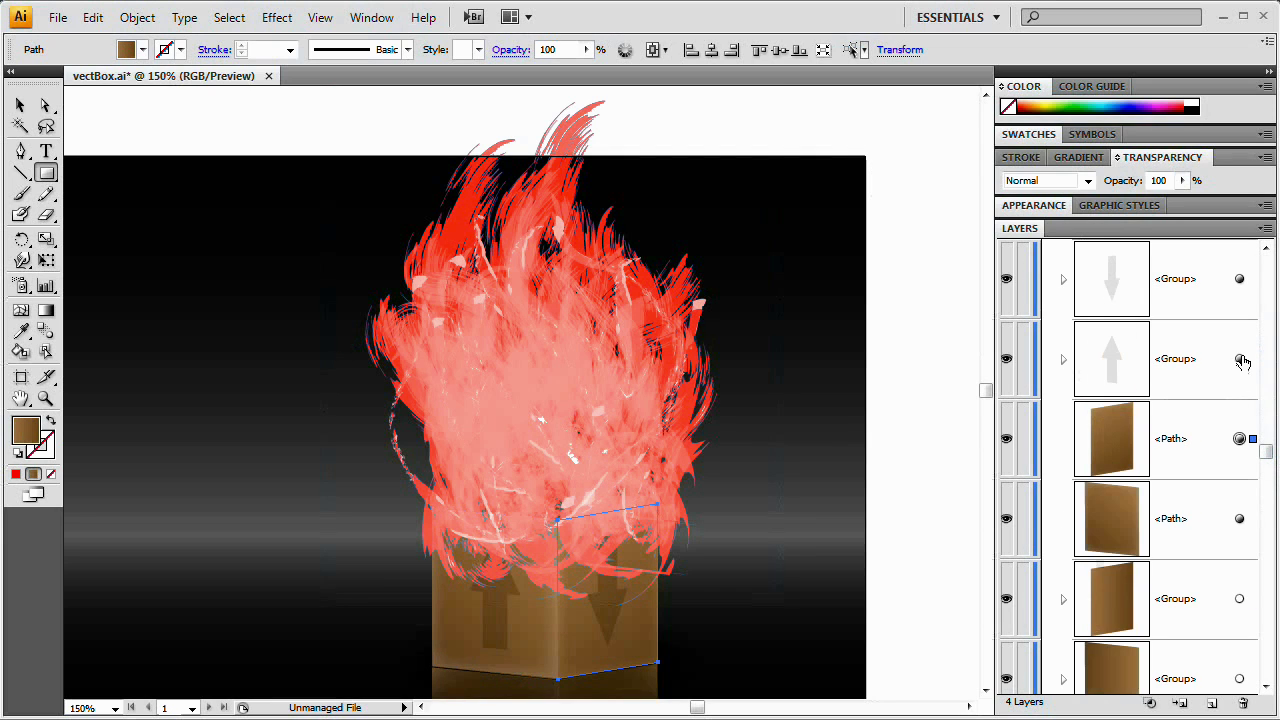
pyautogui.click(1171, 519)
pyautogui.click(1175, 443)
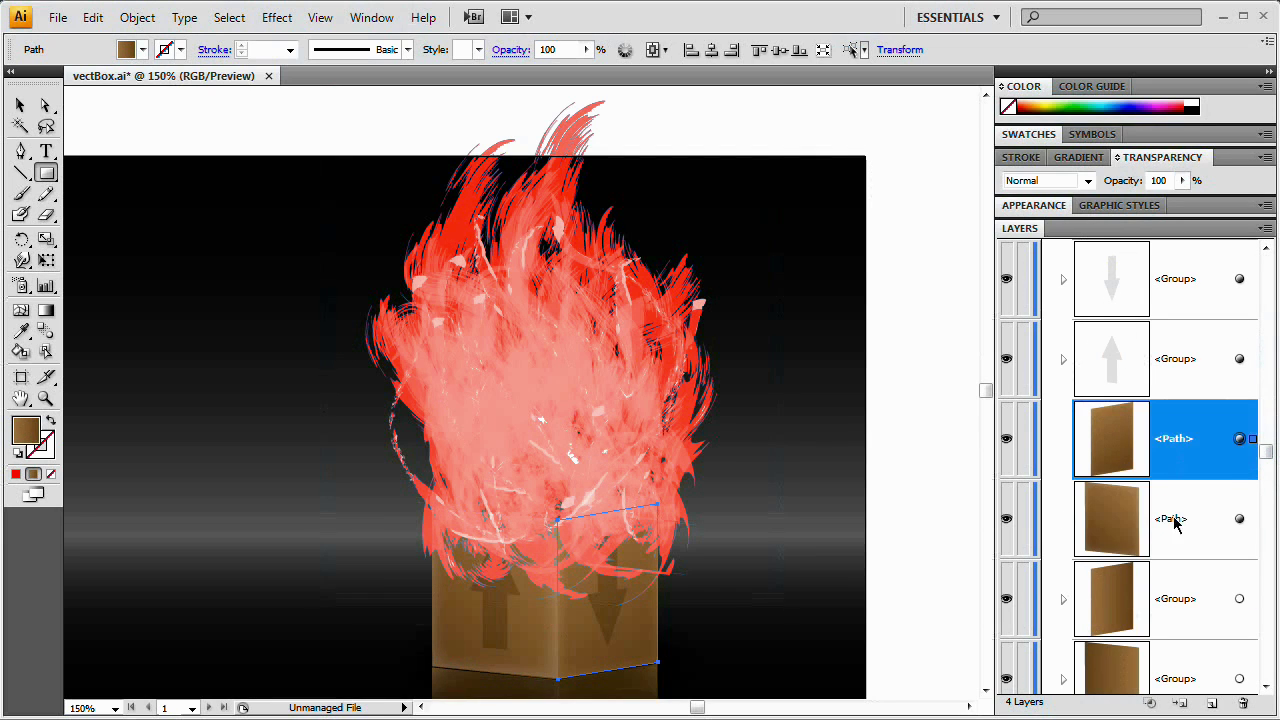
pyautogui.click(1177, 525)
pyautogui.keyDown('shift'); pyautogui.click(1177, 453); pyautogui.keyUp('shift')
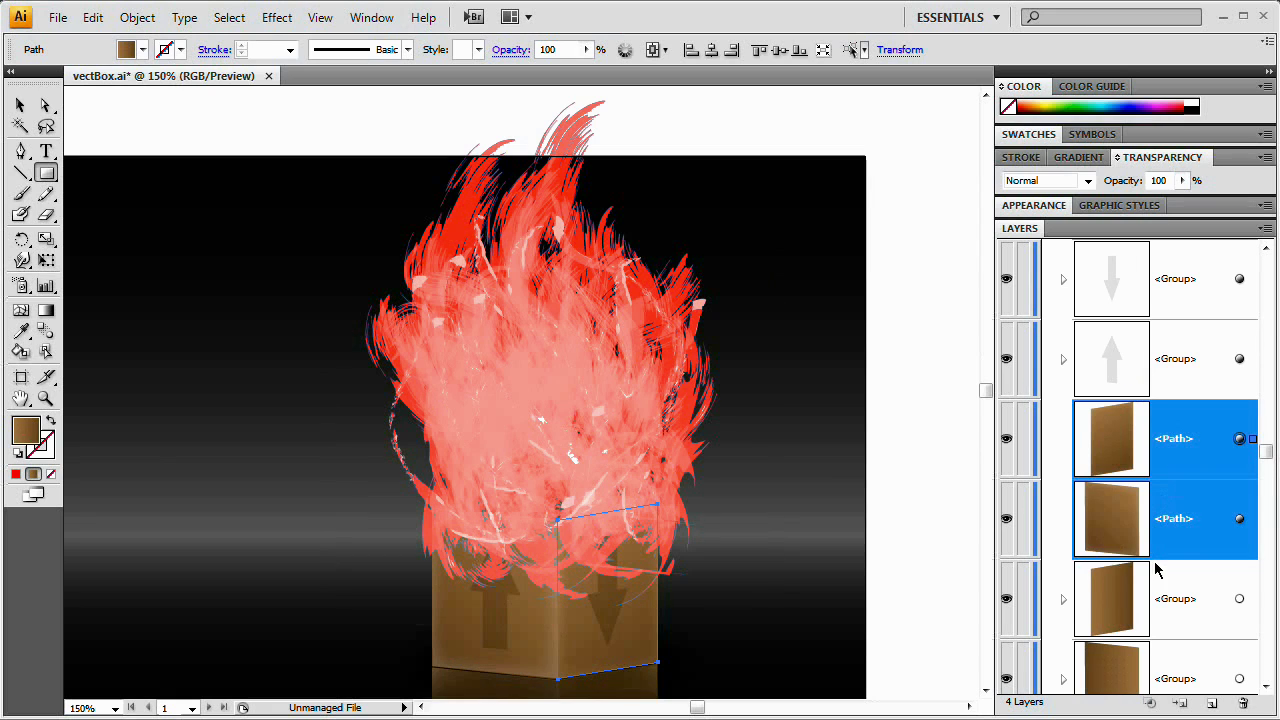
pyautogui.click(1171, 594)
pyautogui.click(1173, 520)
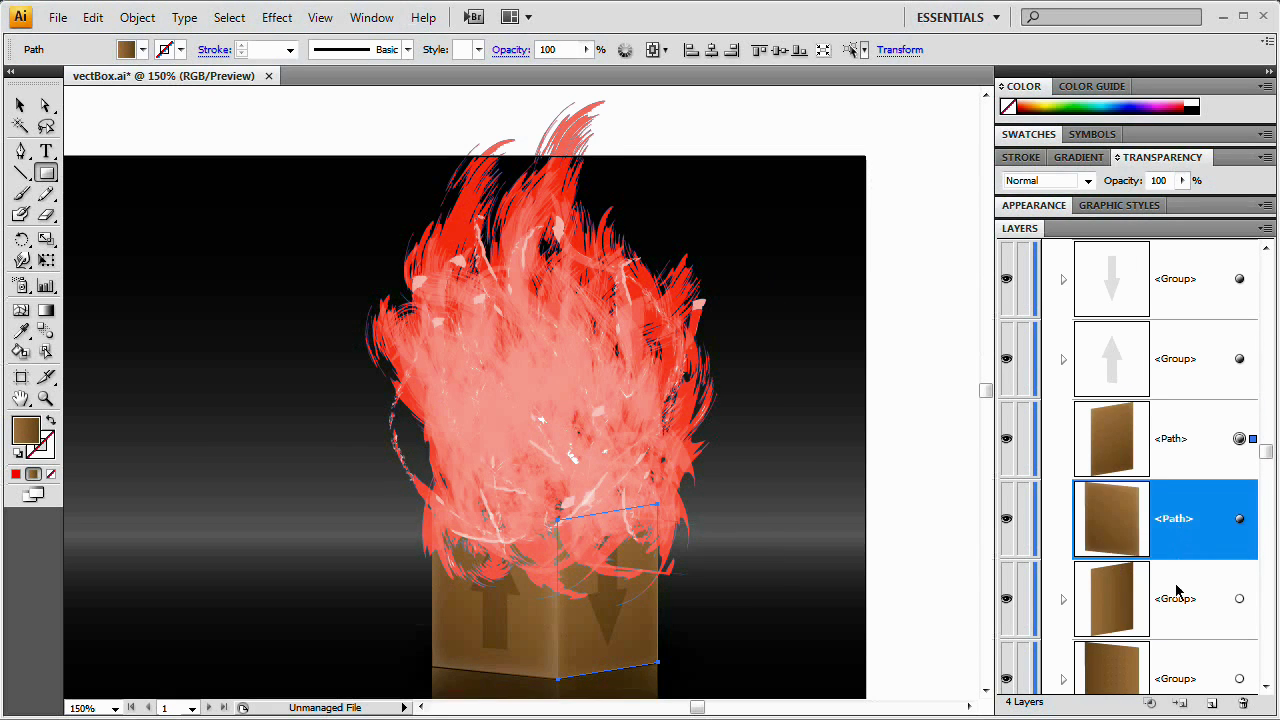
pyautogui.click(1174, 591)
pyautogui.click(1171, 528)
pyautogui.click(1179, 563)
pyautogui.click(1180, 520)
# Move Layer 4 with the flame into Layer 1, between the box's front faces and its back panels.
pyautogui.moveTo(1266, 450); pyautogui.dragTo(1266, 262)
pyautogui.click(1163, 288)
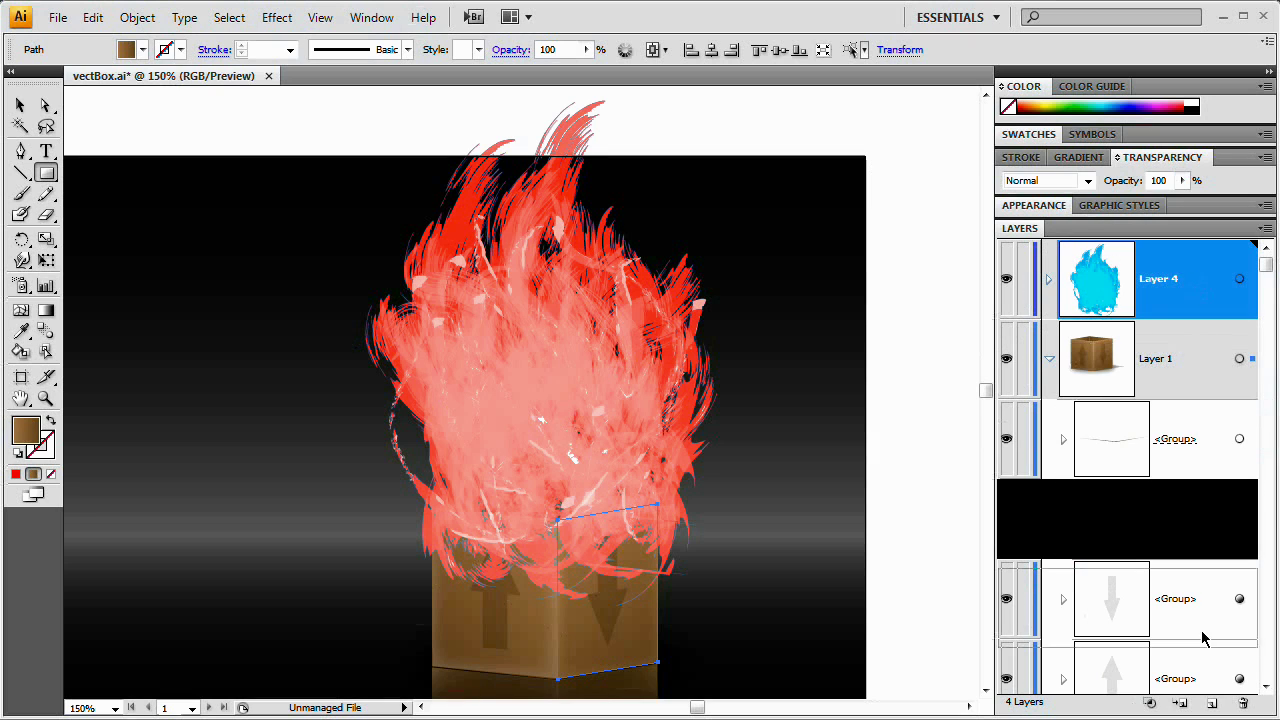
pyautogui.moveTo(1168, 702); pyautogui.dragTo(1162, 399)
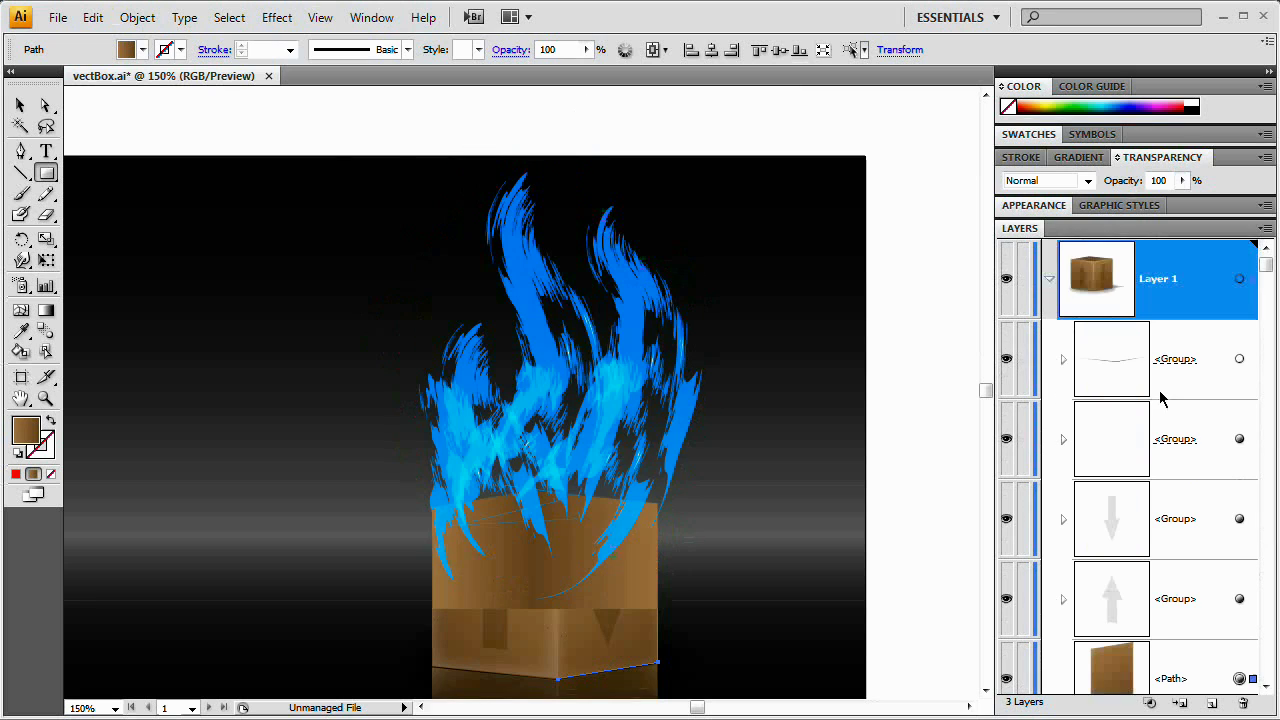
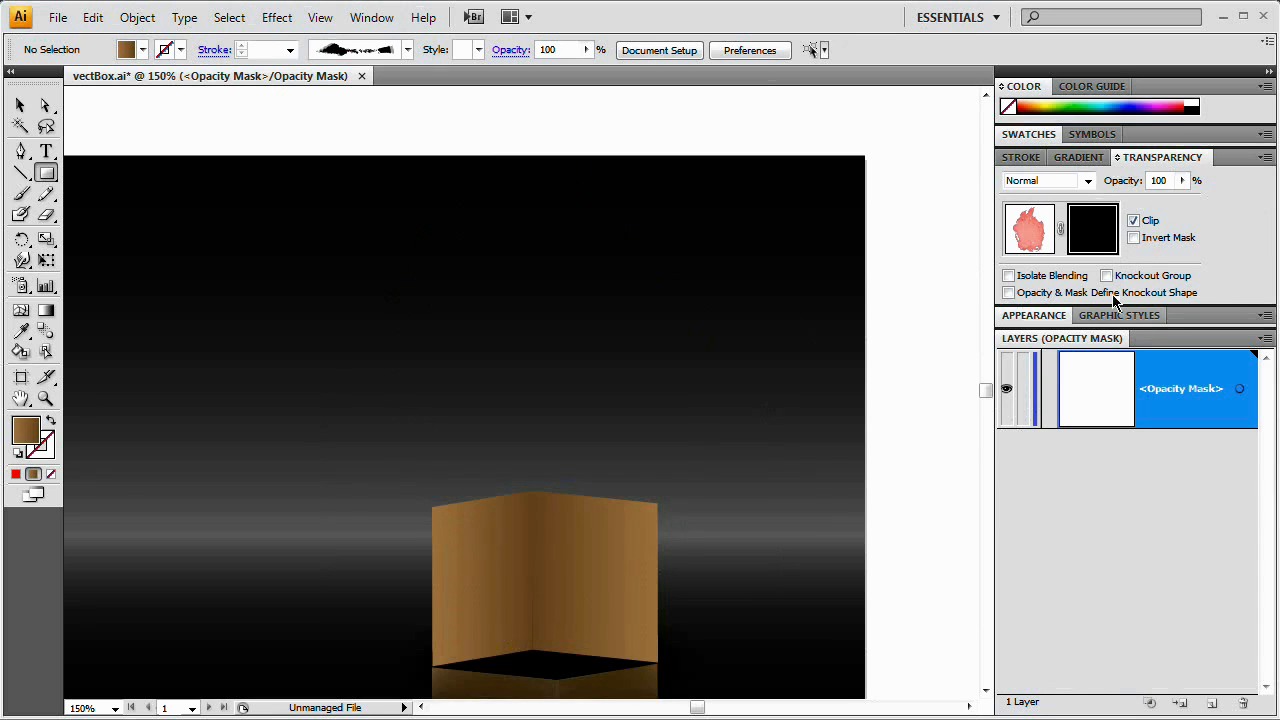
# Disable clipping on Layer 4's opacity mask and draw a black rectangle in the mask, flush against the box's left edge.
pyautogui.click(1133, 222)
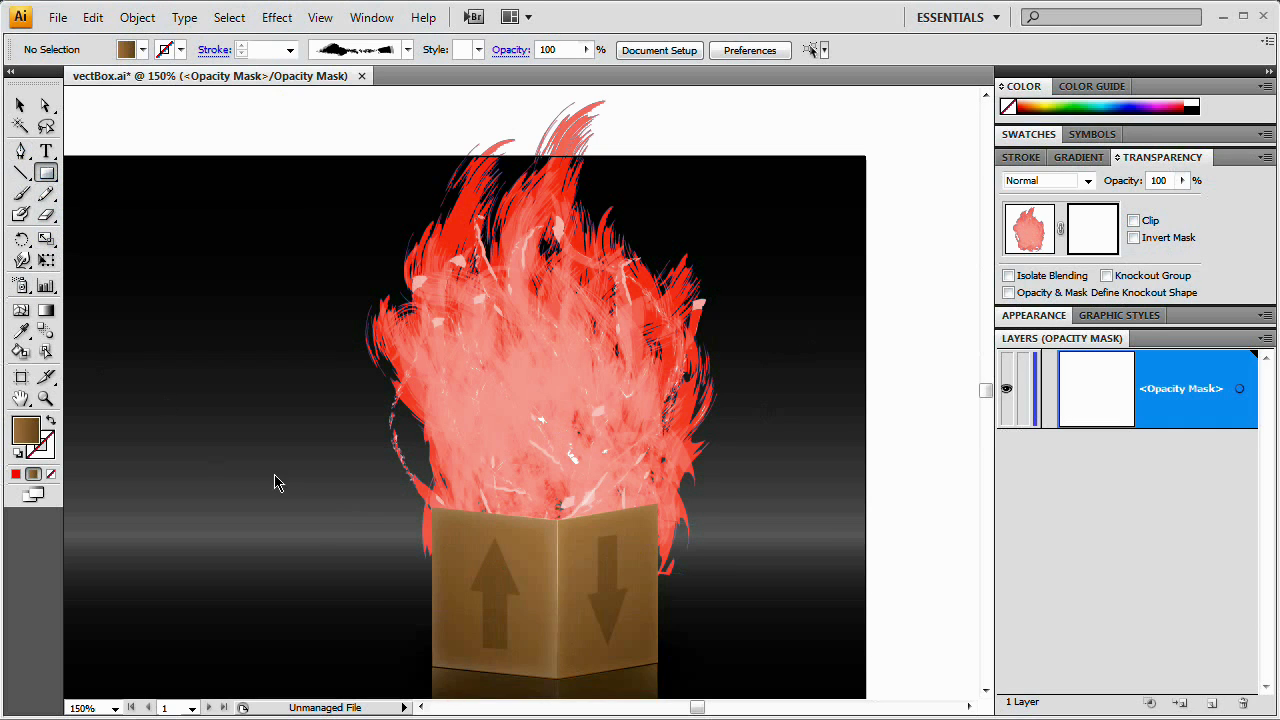
pyautogui.moveTo(322, 492); pyautogui.dragTo(431, 676)
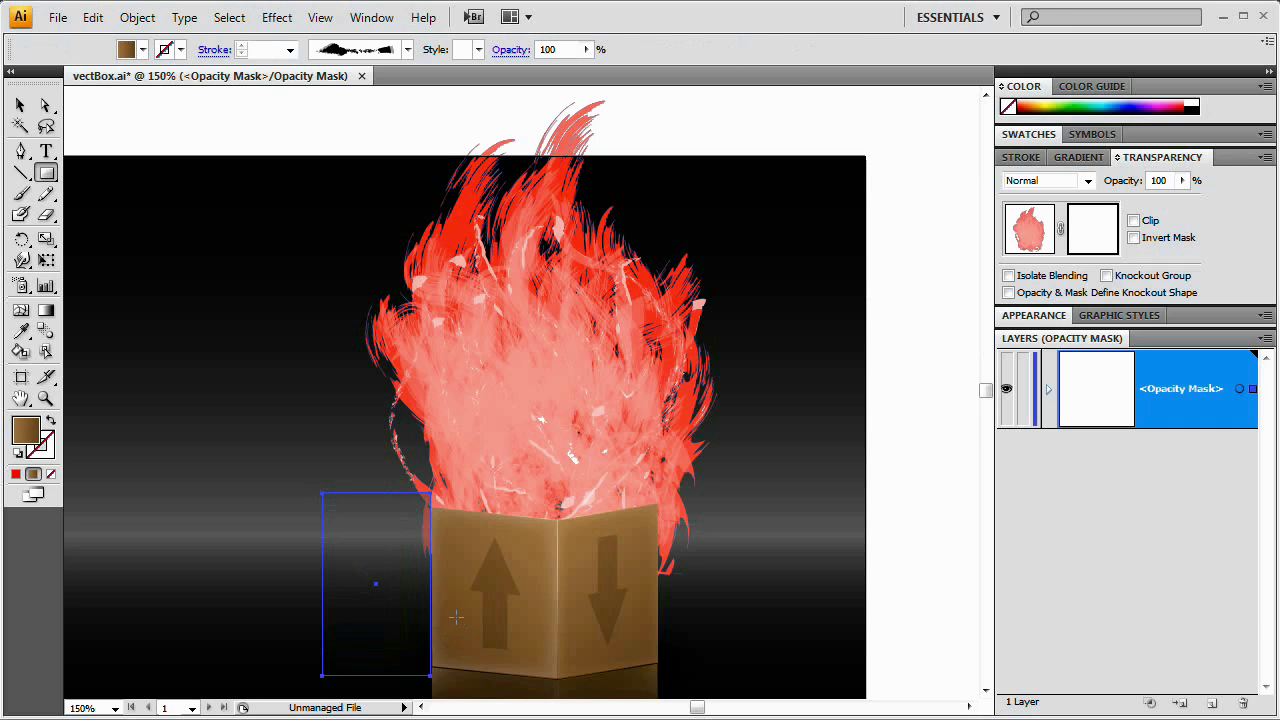
pyautogui.click(1194, 106)
pyautogui.press('v')
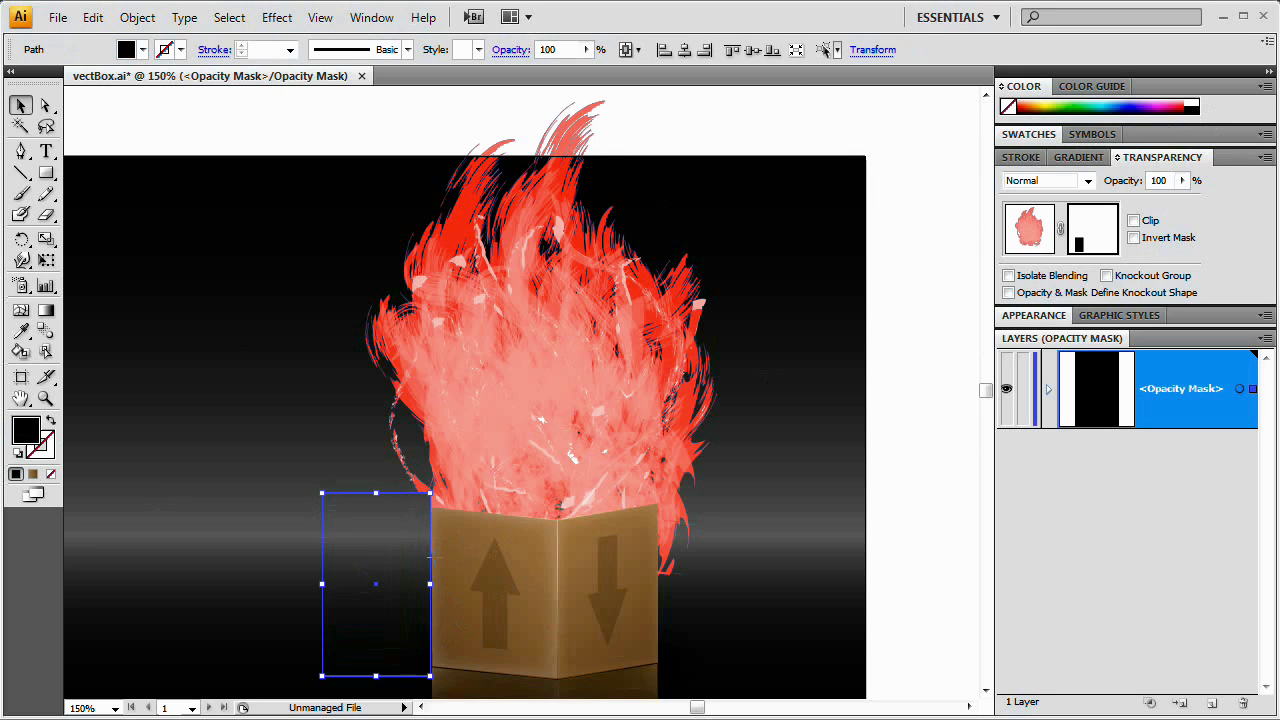
pyautogui.press('Right')
pyautogui.press('Right')
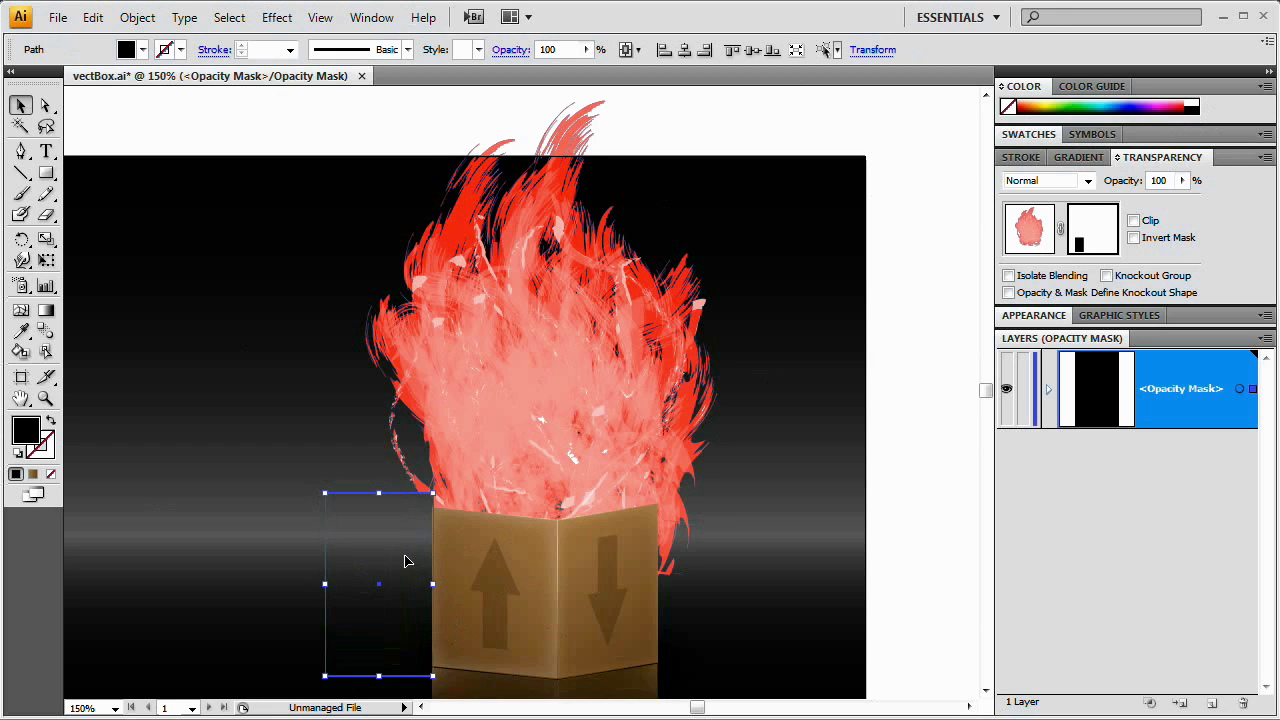
pyautogui.press('Left')
# Copy the black mask rectangle to the other side of the box, flush with its right edge, and deselect it.
pyautogui.moveTo(405, 561); pyautogui.dragTo(737, 573)
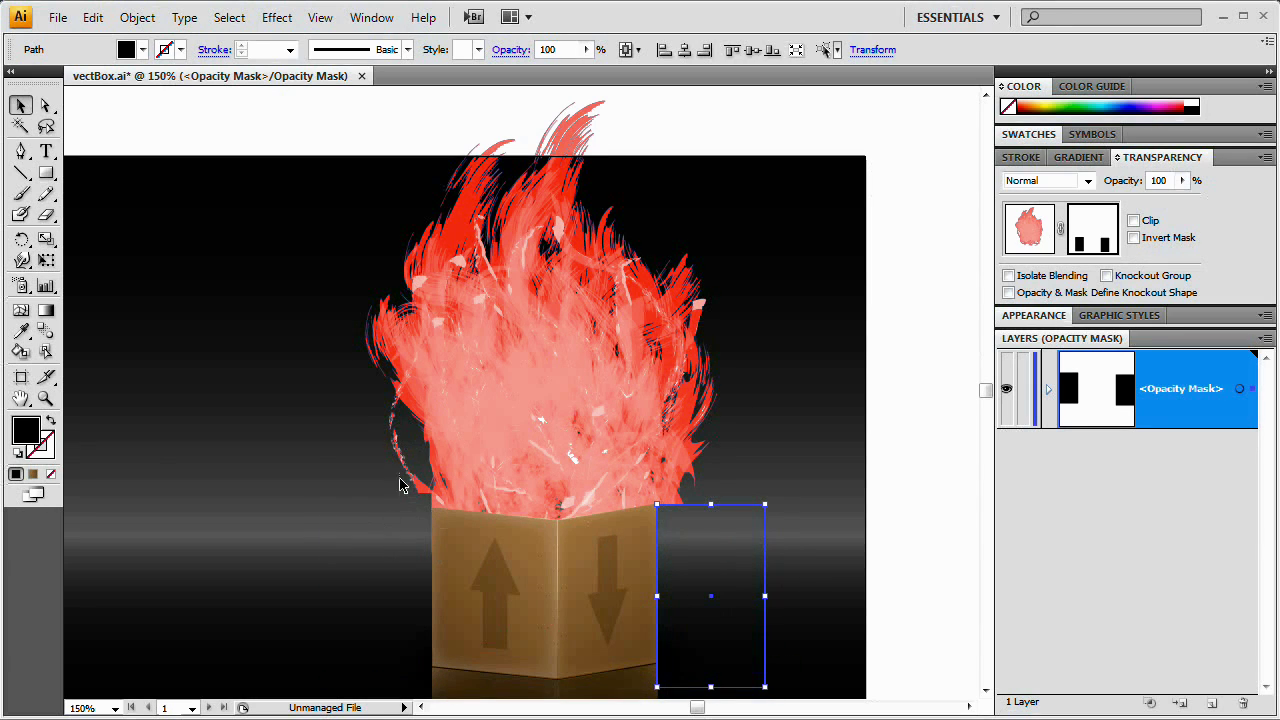
pyautogui.press('p')
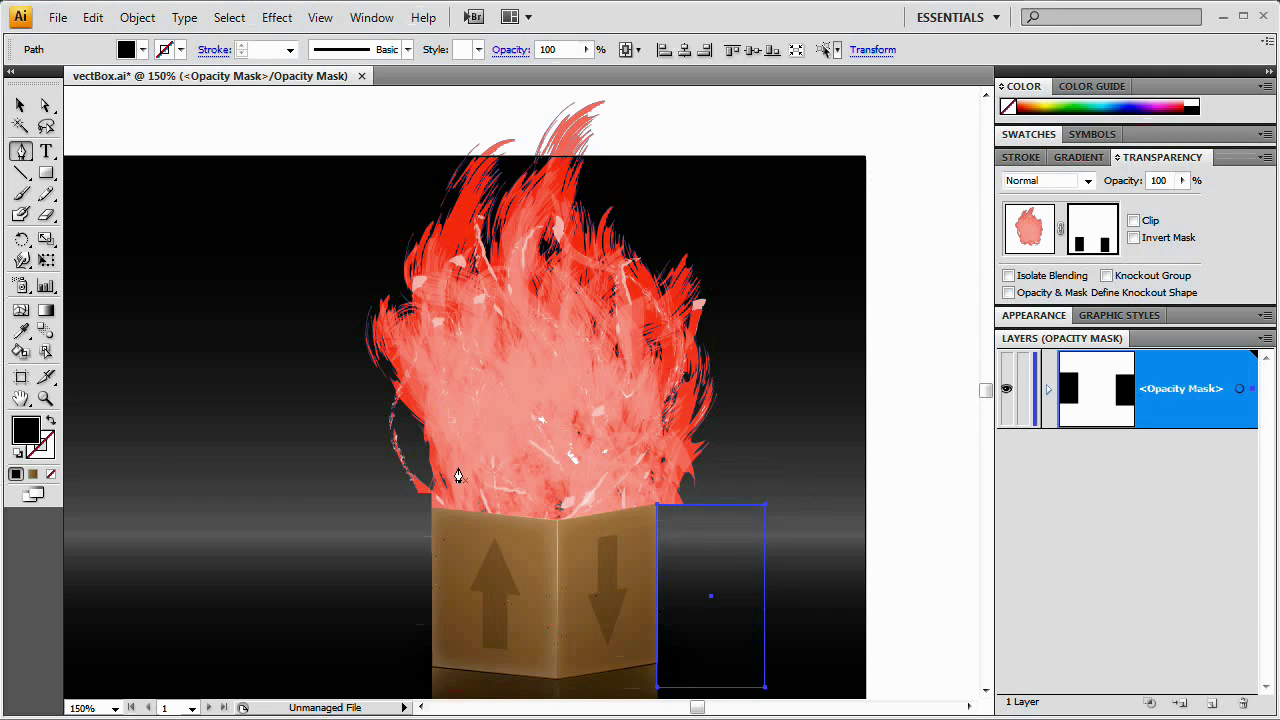
pyautogui.press('v')
pyautogui.click(840, 457)
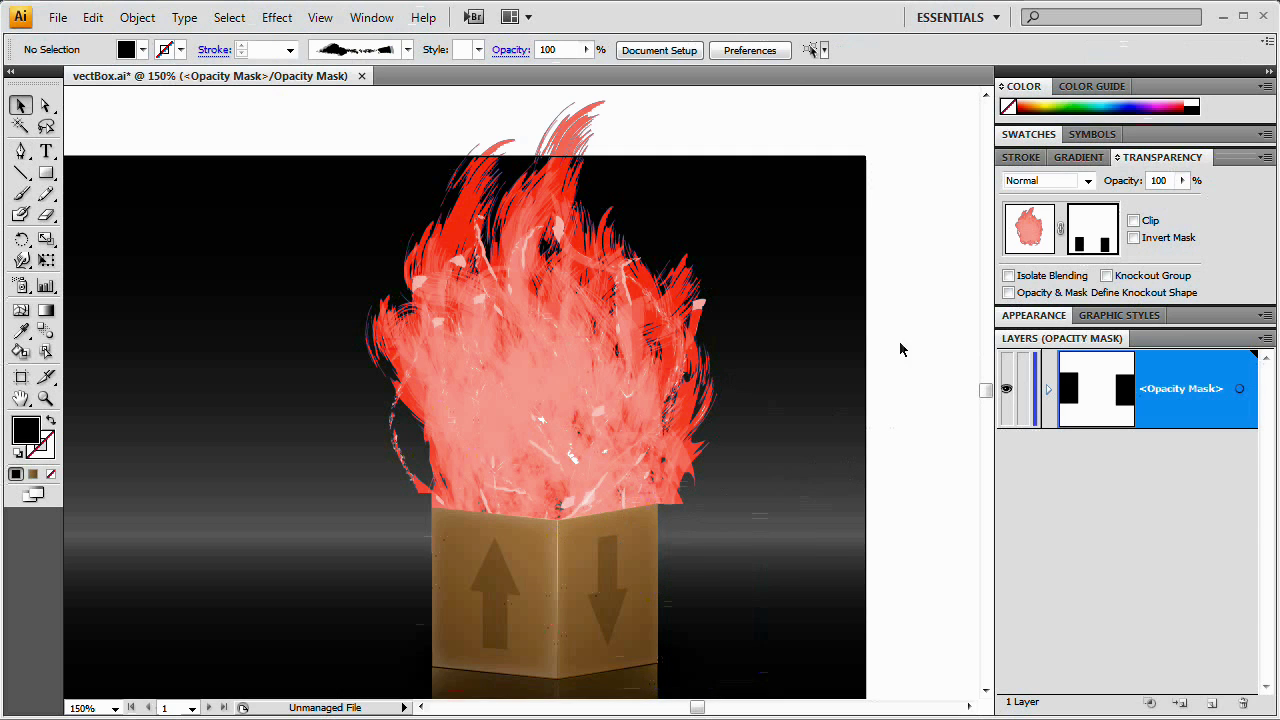
# Leave opacity mask editing and squeeze Layer 4's flame horizontally to fit the width of the box opening.
pyautogui.click(1028, 228)
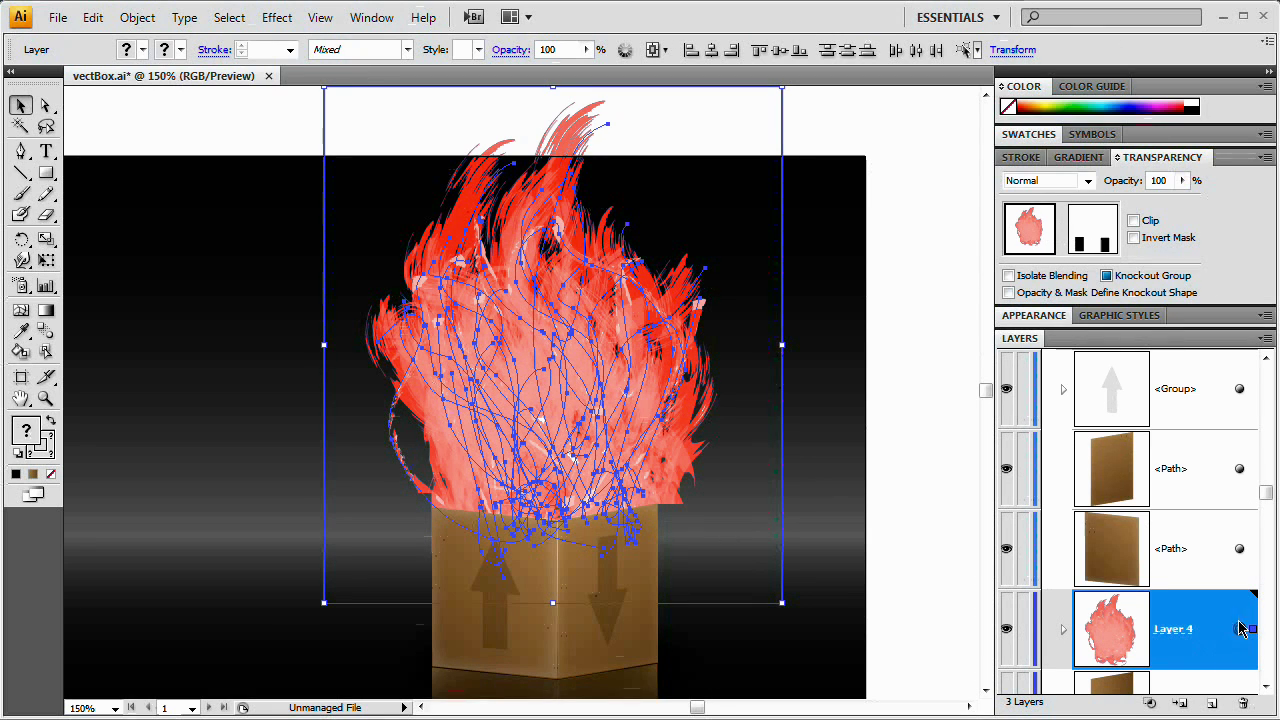
pyautogui.moveTo(783, 346); pyautogui.dragTo(749, 349)
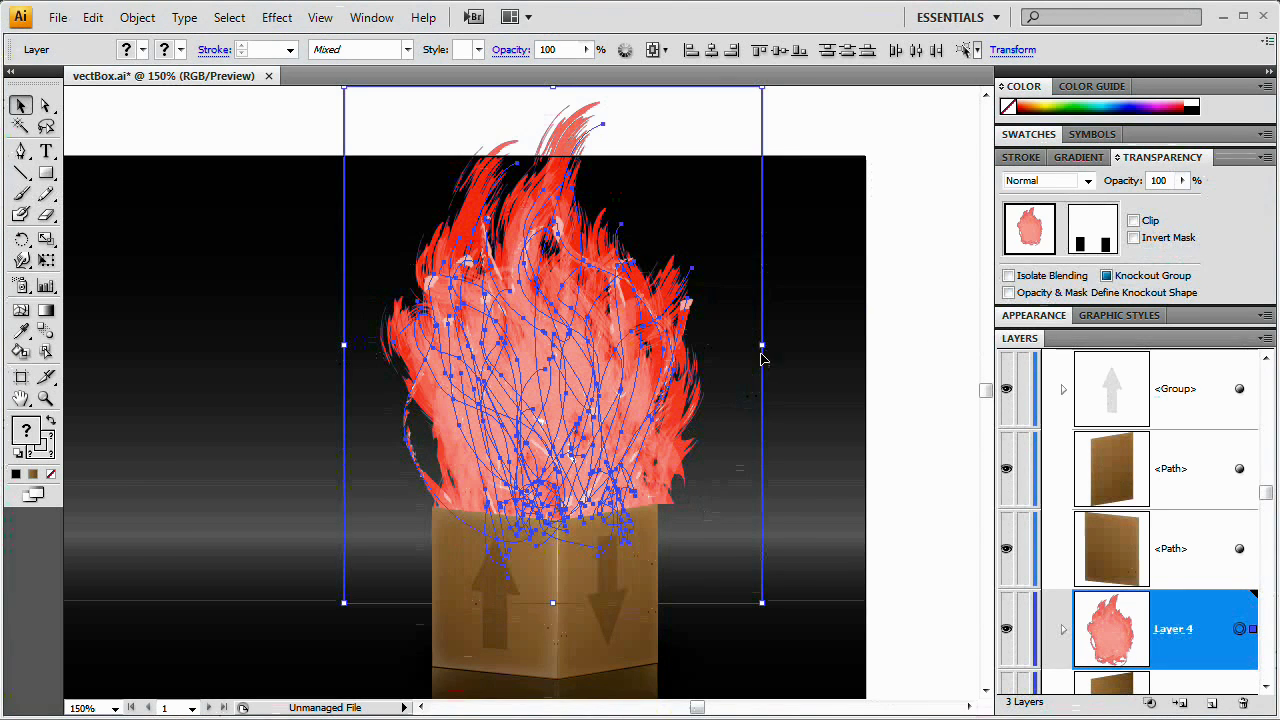
pyautogui.moveTo(762, 345); pyautogui.dragTo(741, 350)
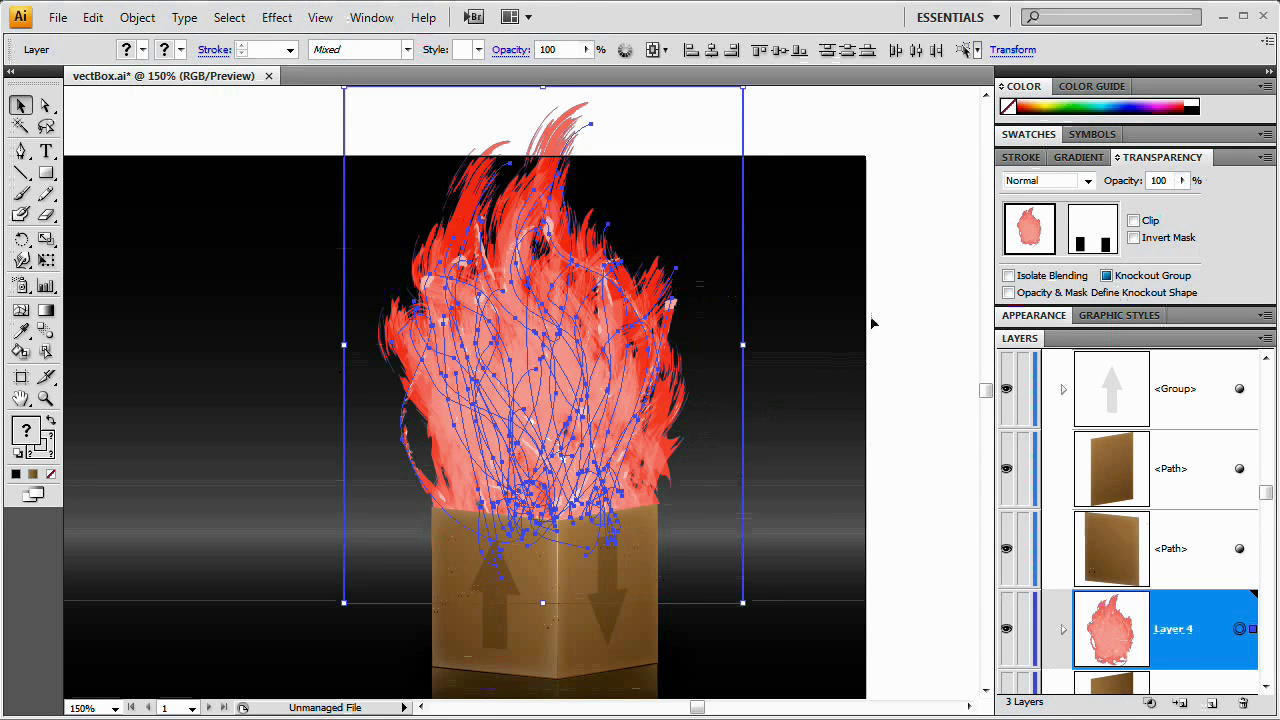
pyautogui.click(905, 315)
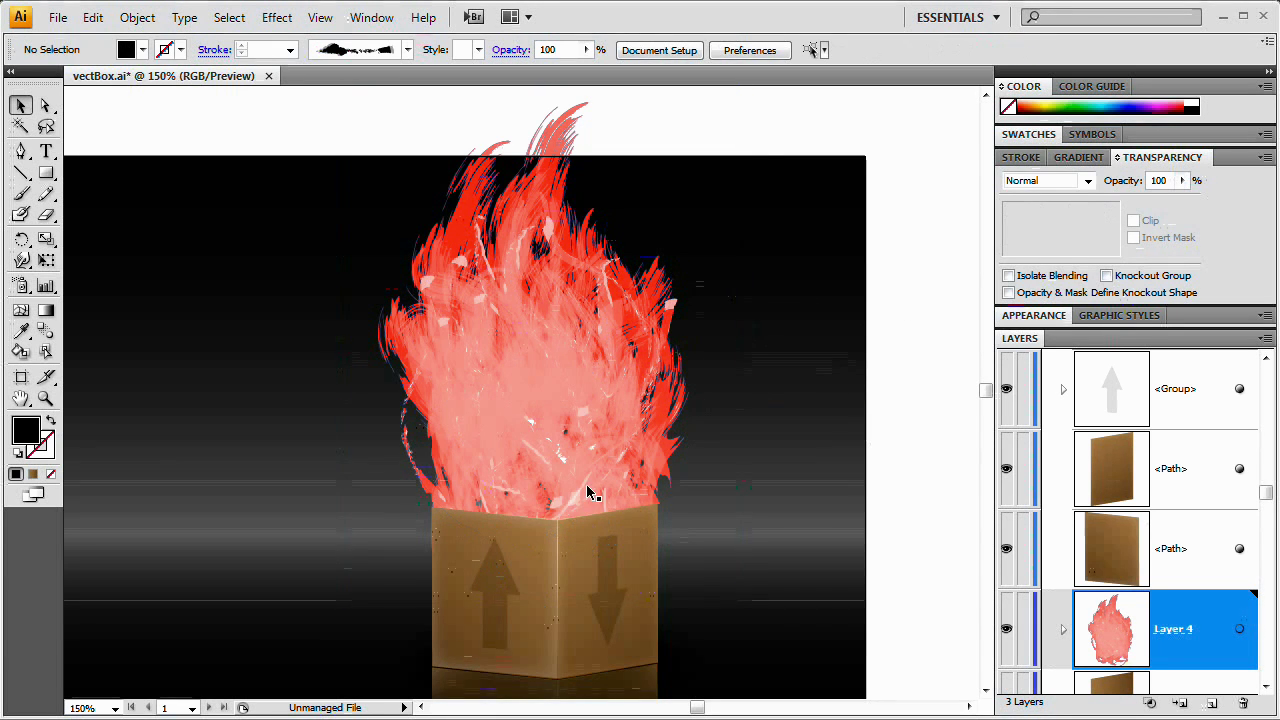
# Duplicate Layer 4 with the flame and set the copy's blending mode to Overlay.
pyautogui.moveTo(584, 412); pyautogui.dragTo(611, 429)
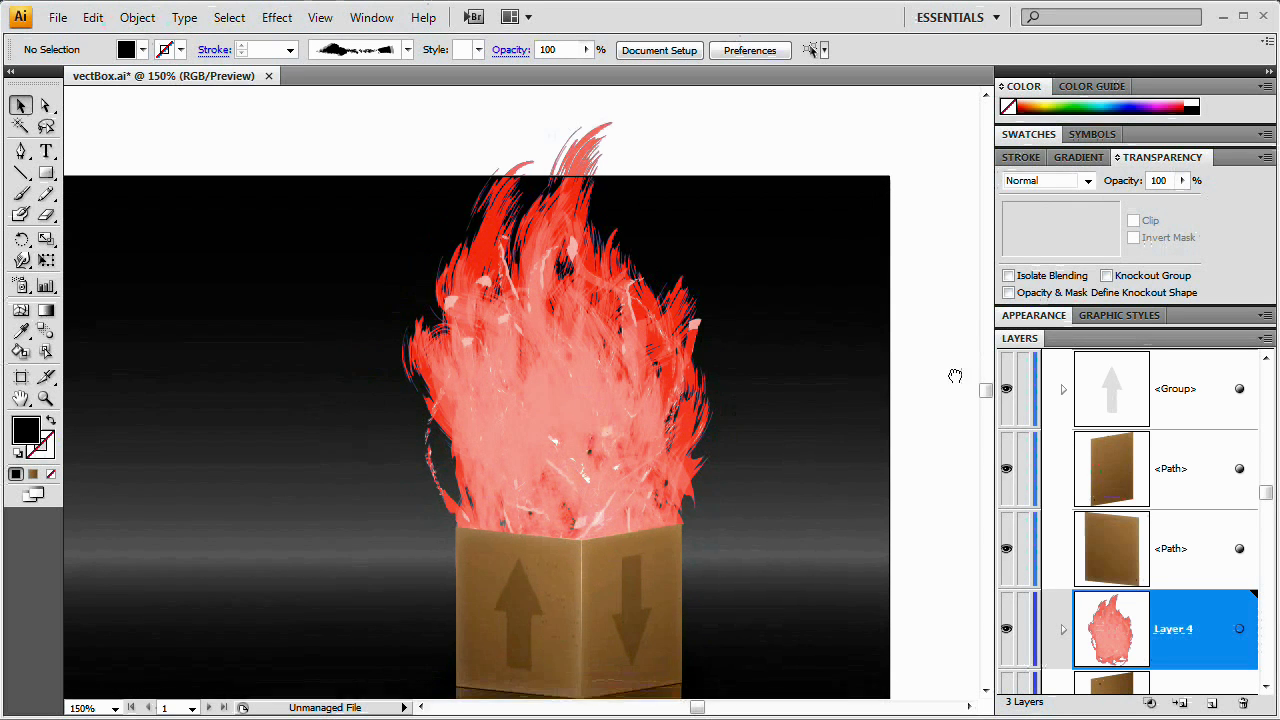
pyautogui.click(1239, 629)
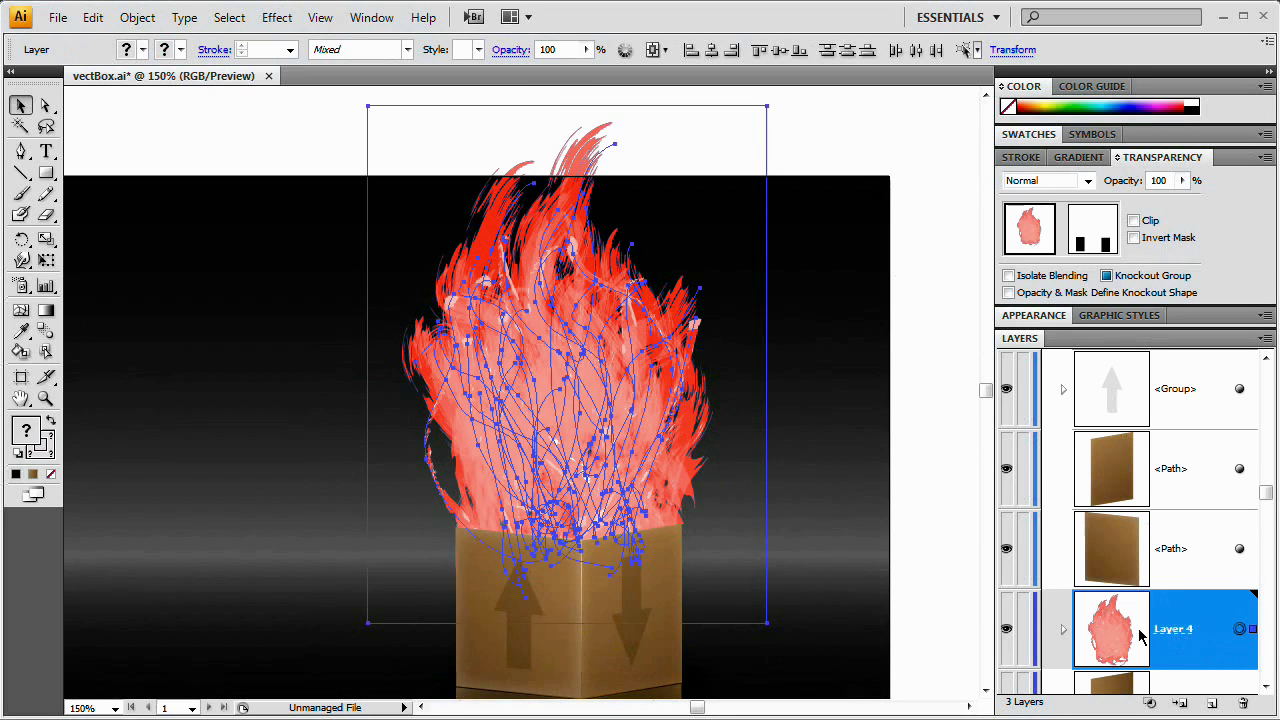
pyautogui.moveTo(1147, 647); pyautogui.dragTo(1212, 702)
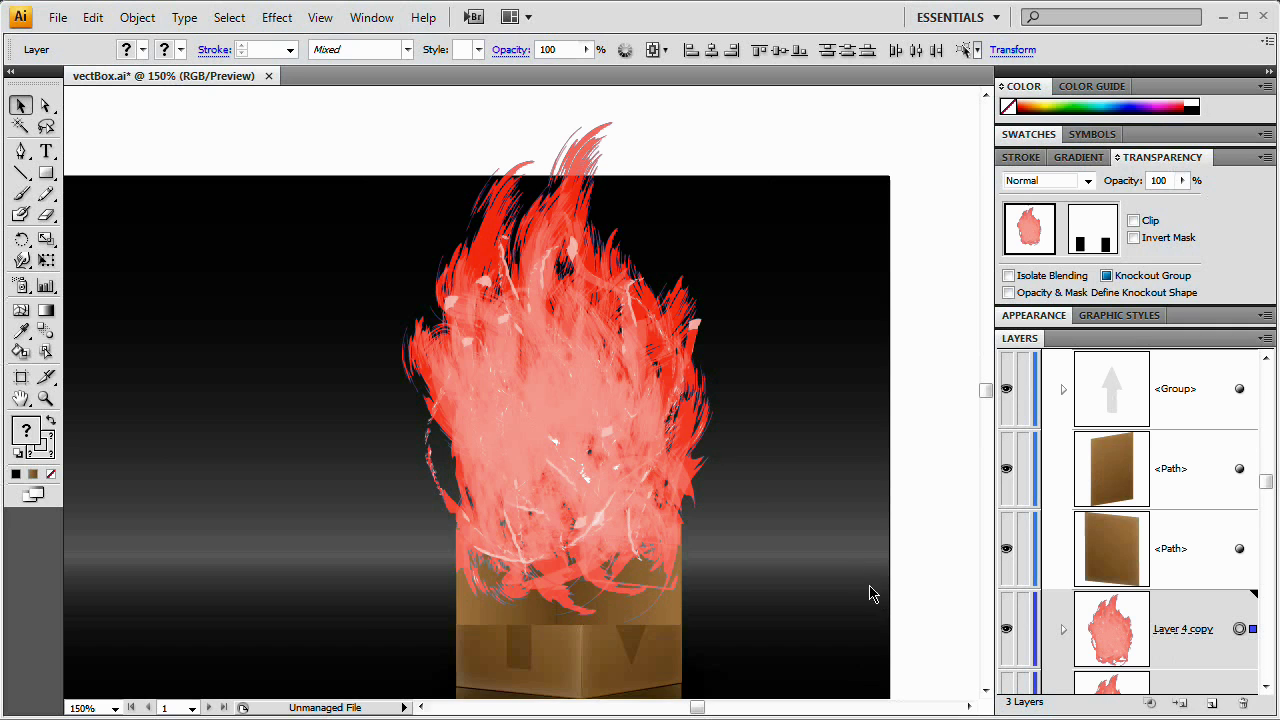
pyautogui.click(1087, 181)
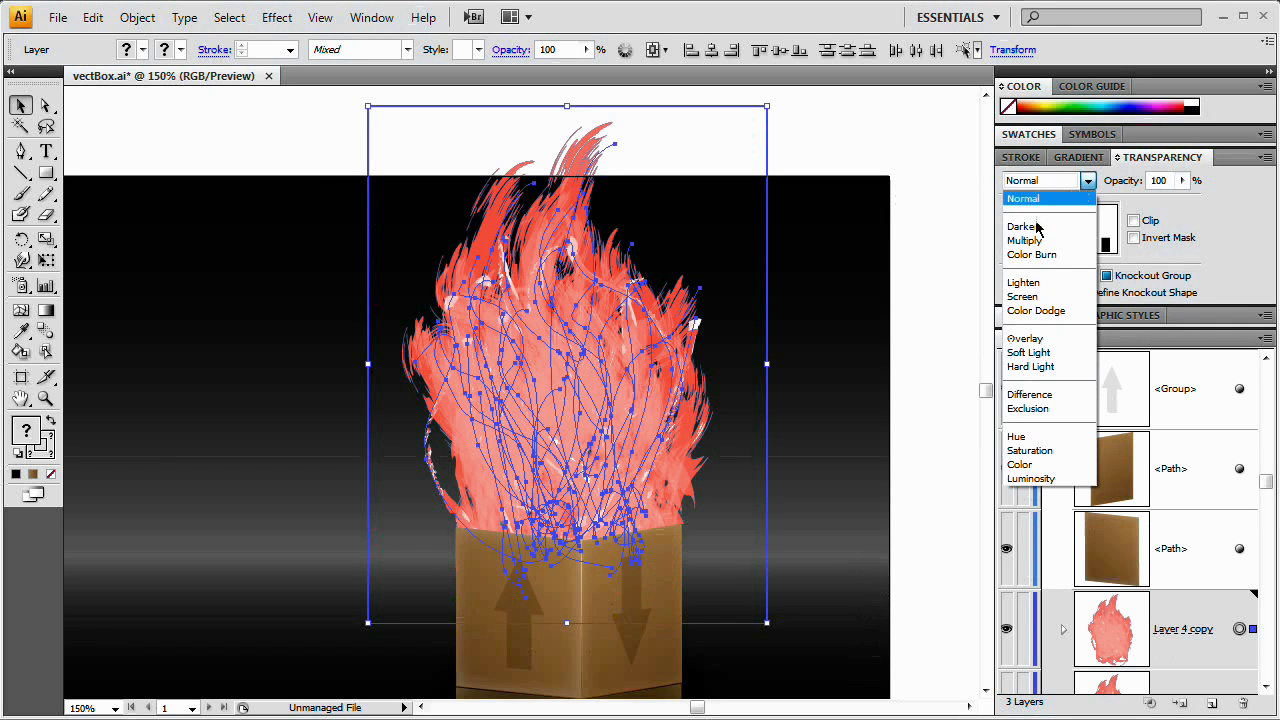
pyautogui.click(1038, 340)
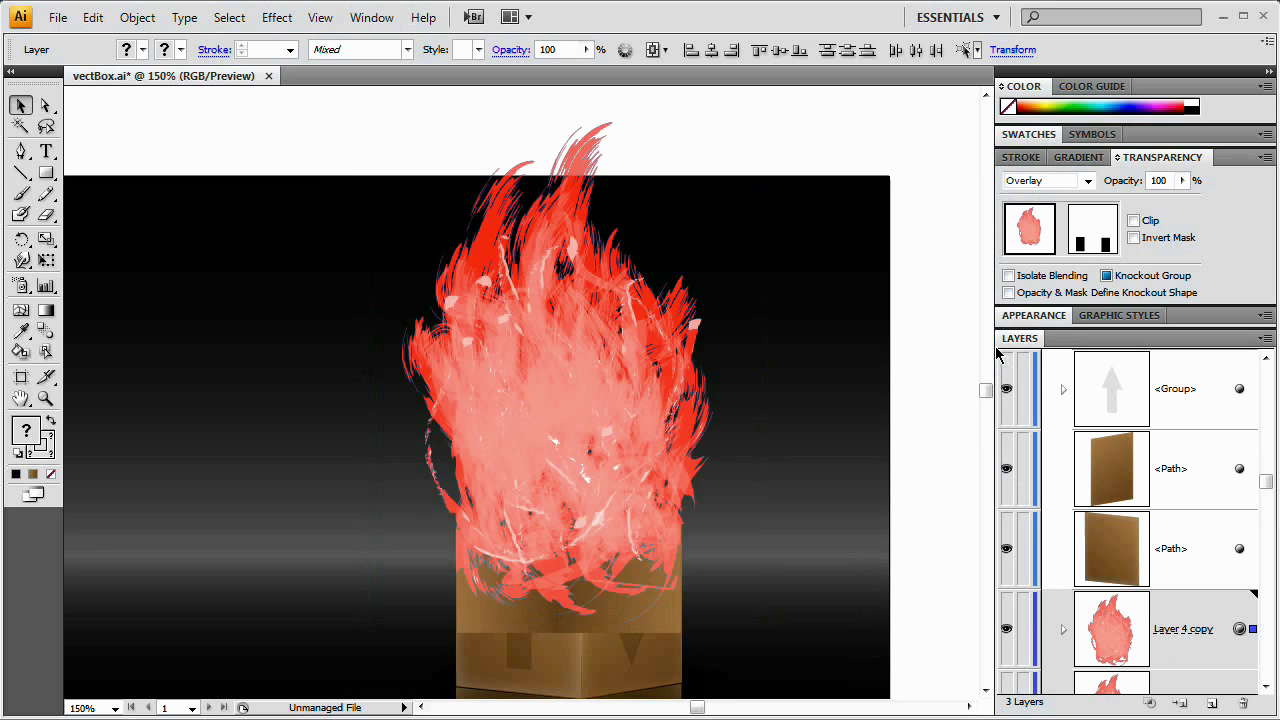
pyautogui.click(919, 188)
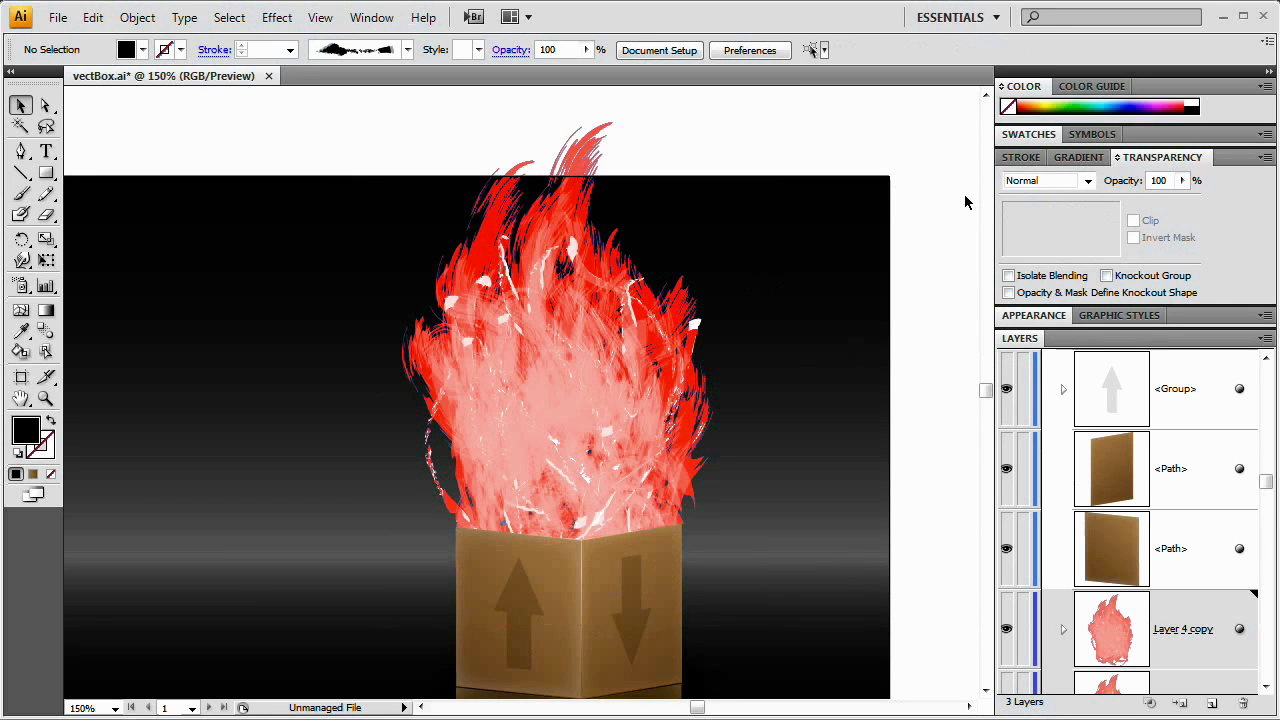
pyautogui.hotkey('ctrl', '-')
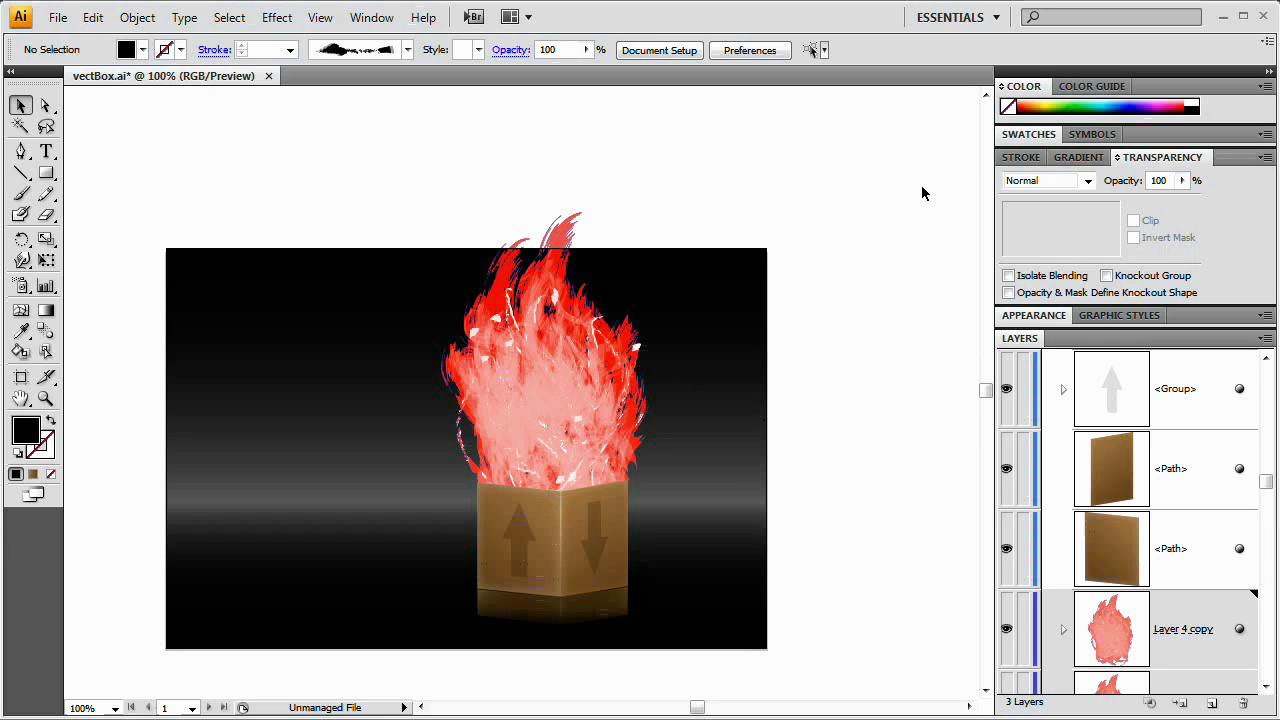
pyautogui.press('ctrl')
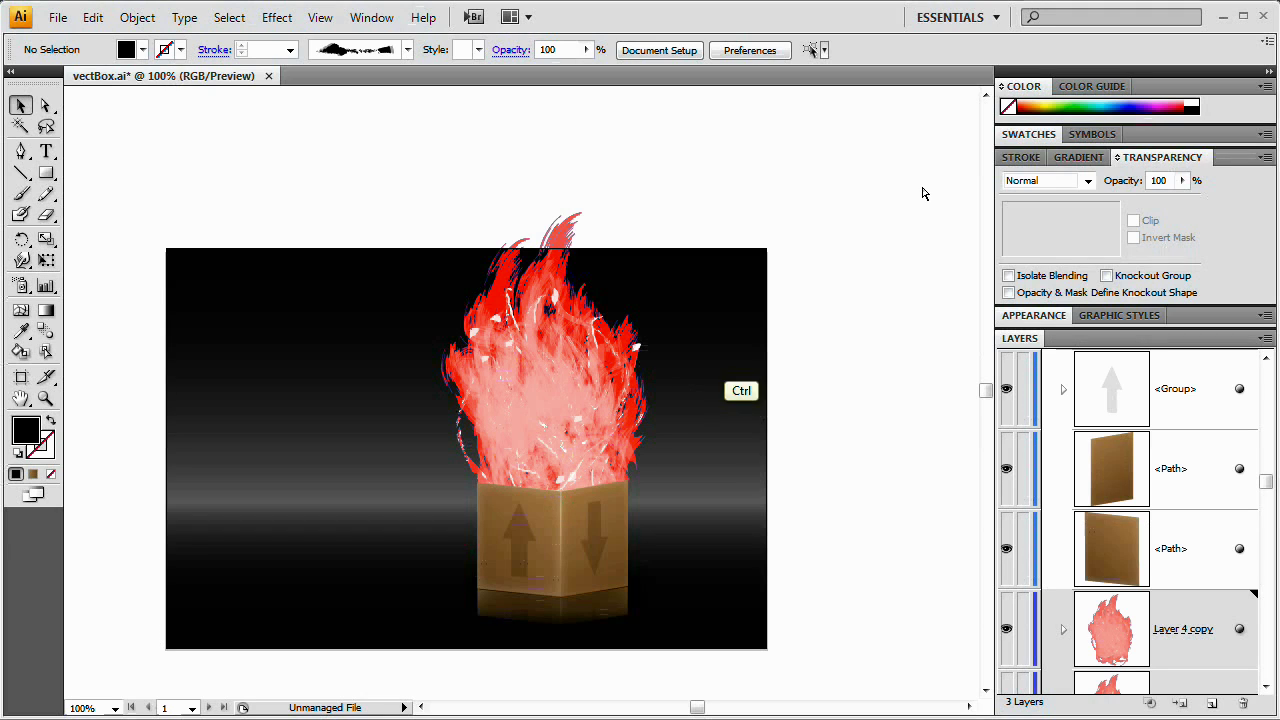